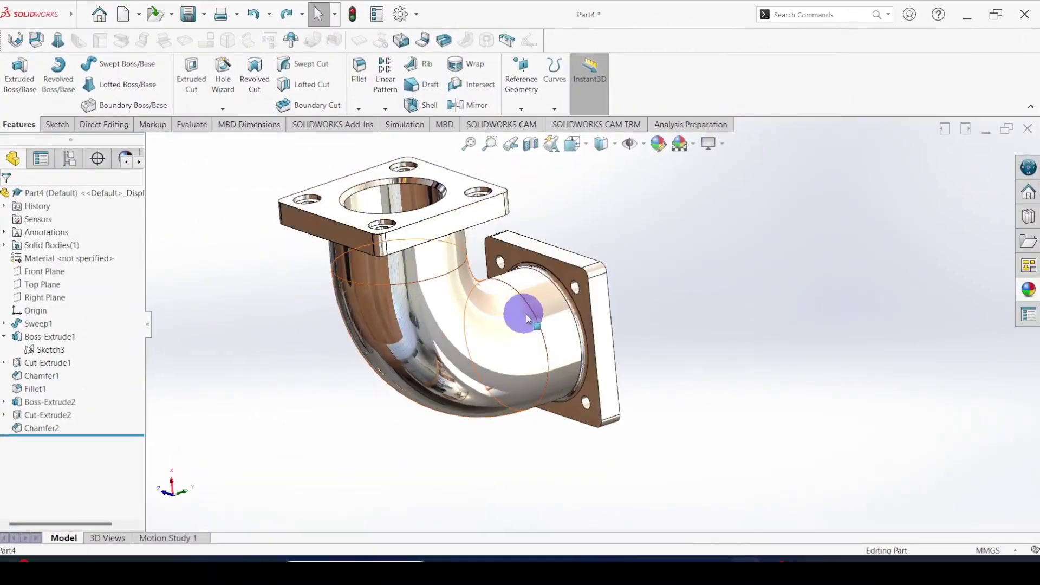
Examine the finished square-flanged elbow model and its dimensioned reference drawing in bolded.PDF.
mouse_move(533, 314)
middle_mouse_down()
mouse_move(549, 304)
mouse_move(462, 283)
mouse_move(325, 330)
mouse_move(466, 295)
mouse_move(568, 347)
mouse_move(567, 408)
mouse_move(411, 274)
mouse_move(434, 348)
mouse_move(411, 280)
mouse_move(532, 472)
middle_mouse_up()
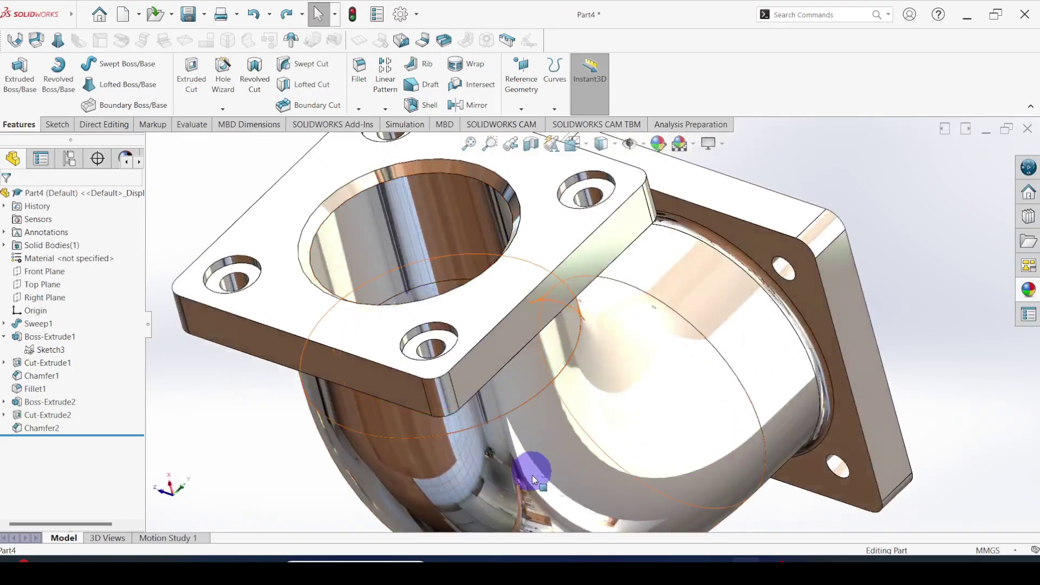
mouse_move(505, 569)
left_click(509, 498)
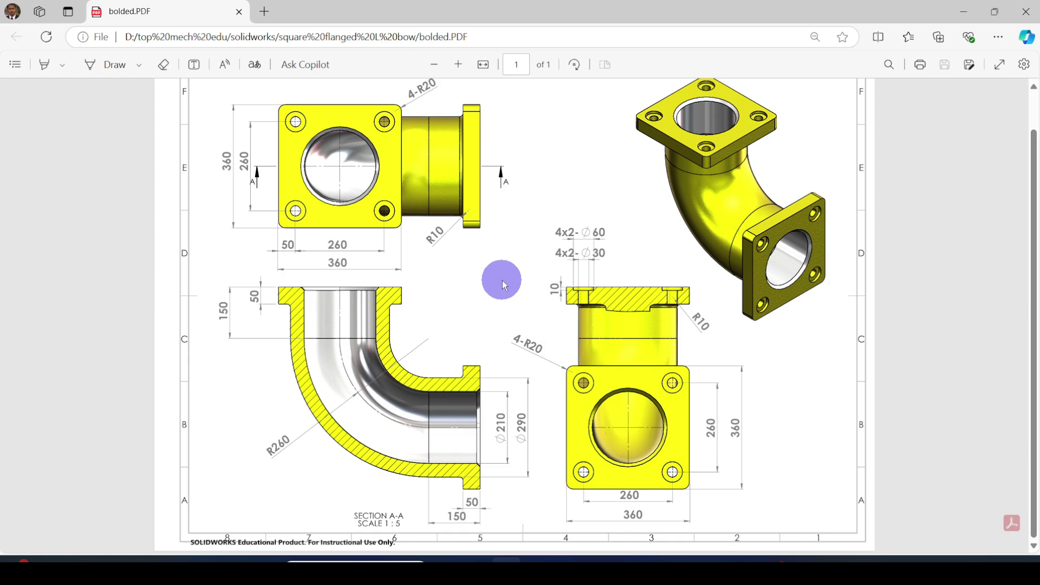
left_click(747, 563)
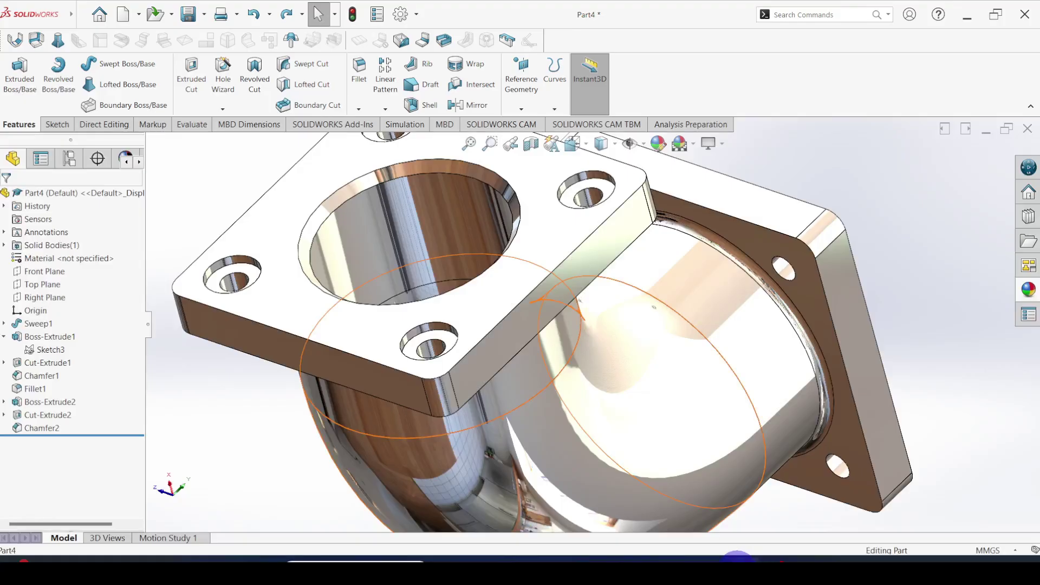
scroll(704, 325, "up", 3)
middle_click_drag(678, 348, 666, 282)
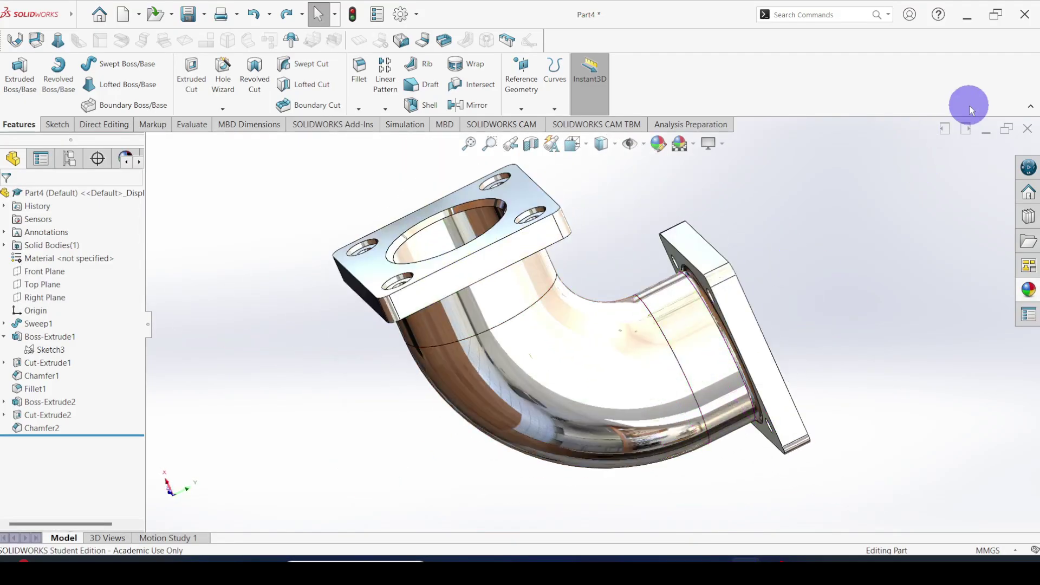
Close the finished elbow part without saving and create a new part document.
left_click(1028, 128)
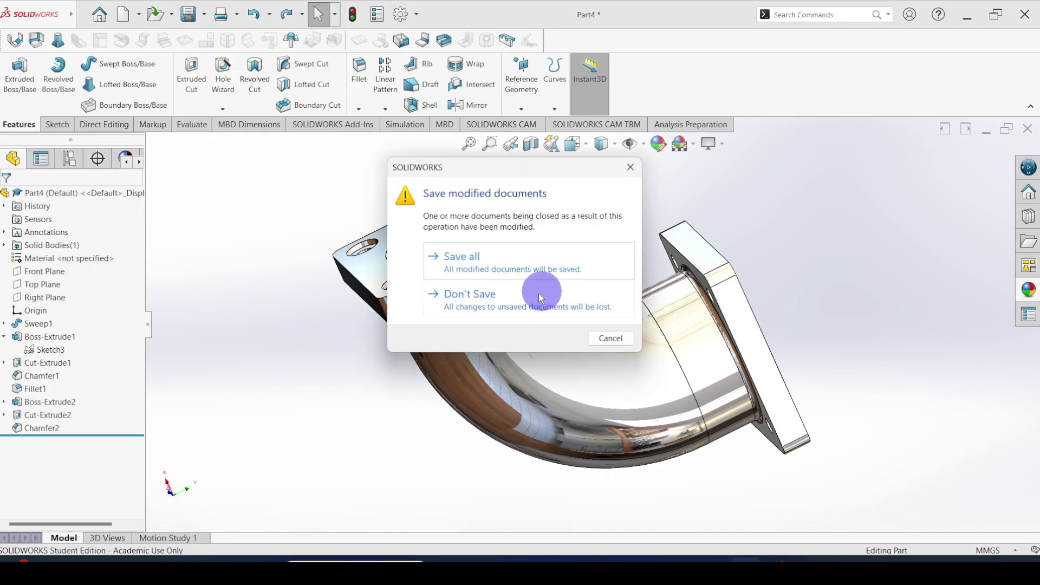
left_click(482, 302)
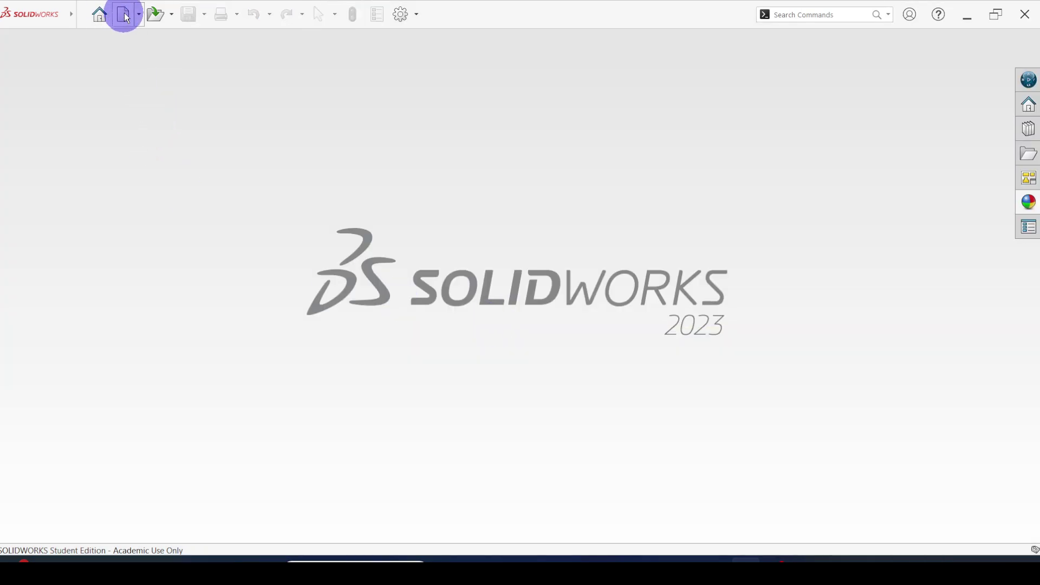
left_click(125, 15)
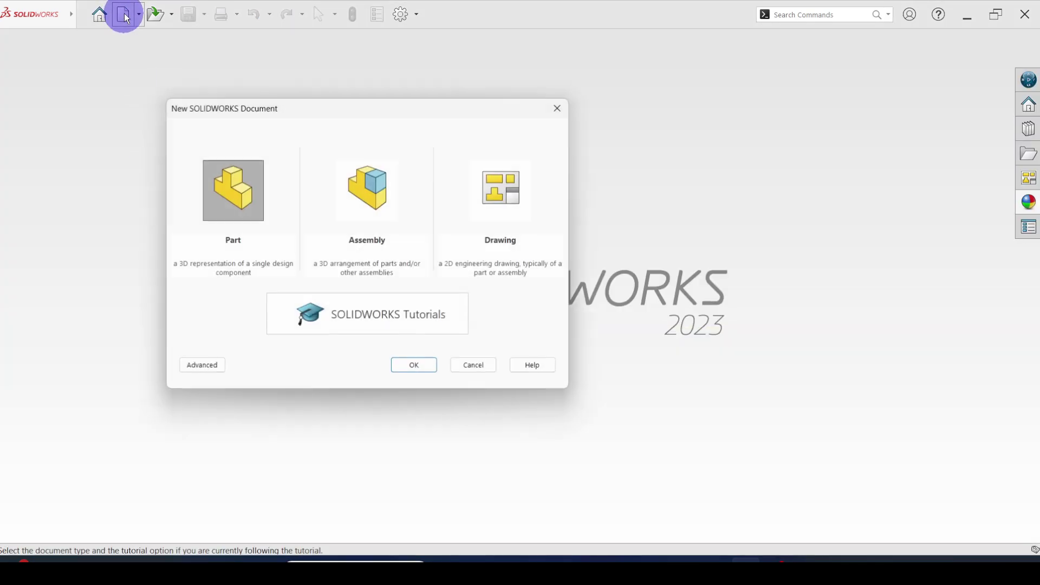
left_click(407, 366)
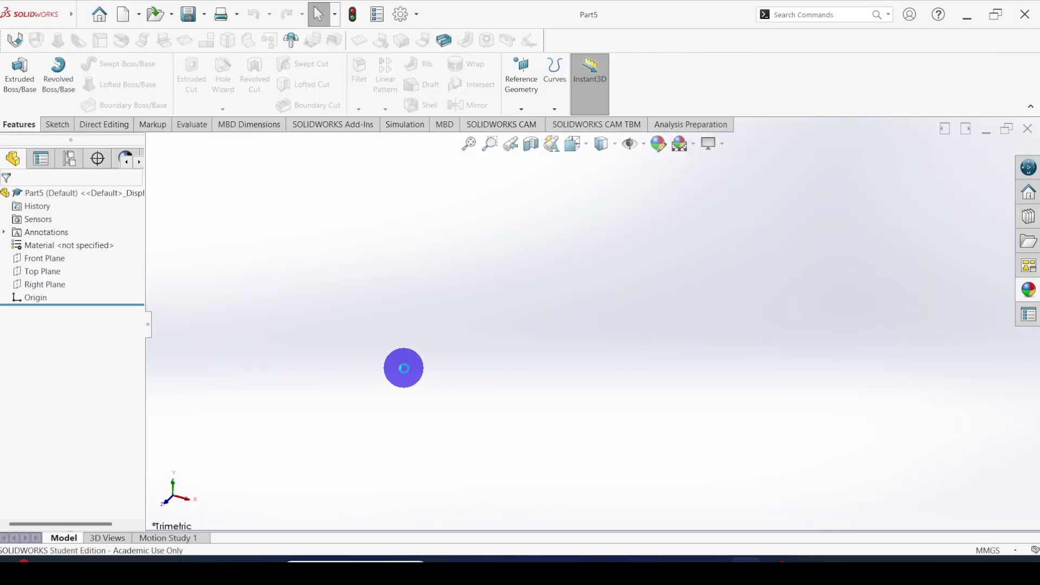
Consult the elbow drawing in bolded.PDF and start a sketch on the Front Plane of the new part.
left_click(407, 456)
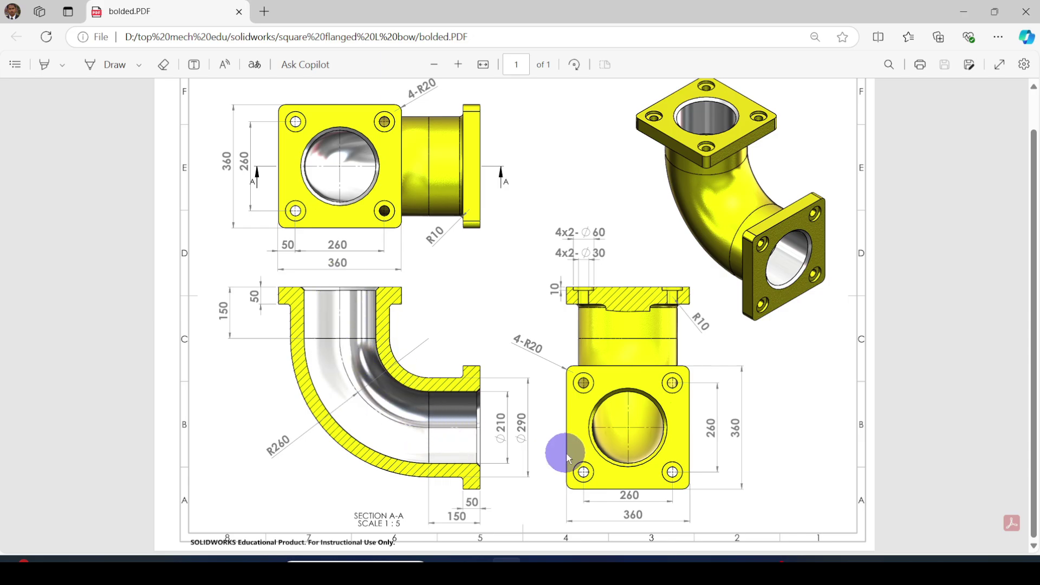
left_click(742, 558)
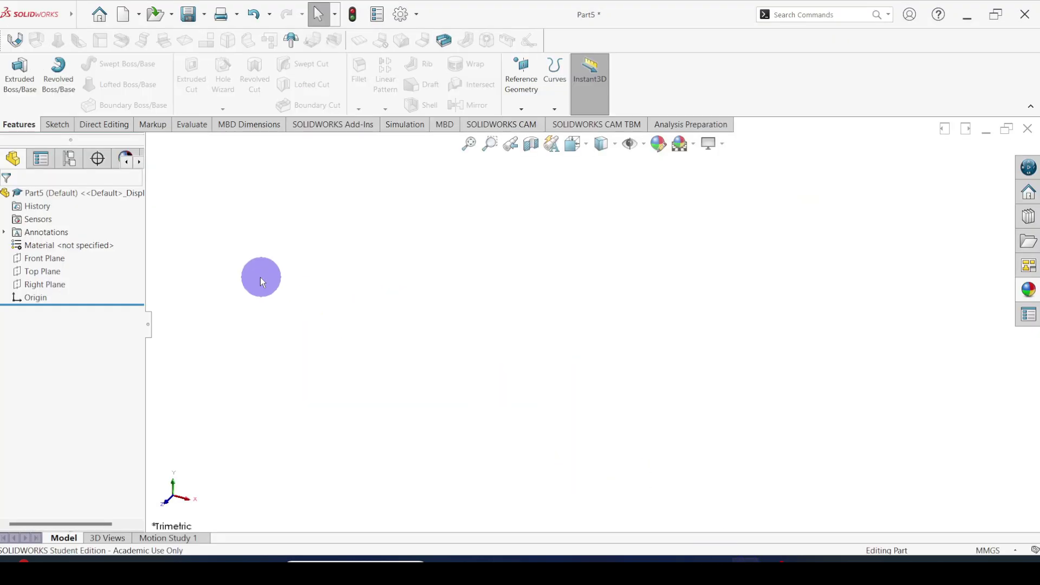
left_click(56, 260)
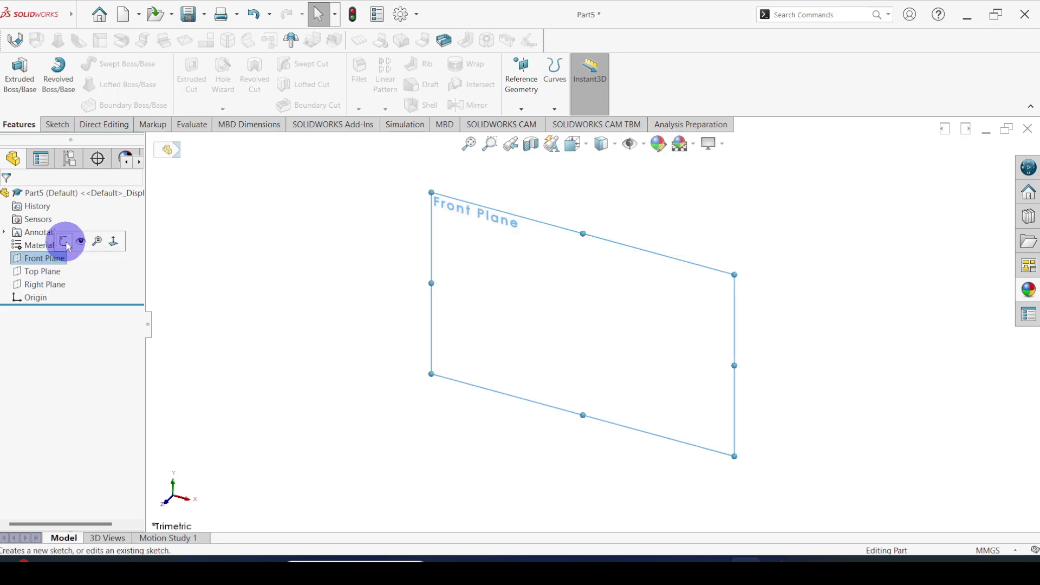
left_click(69, 239)
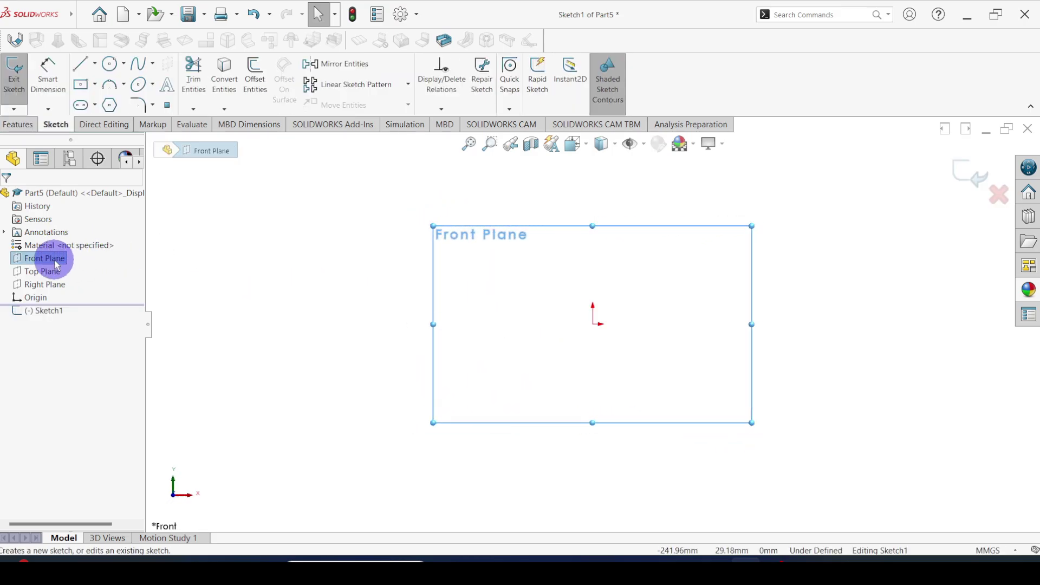
Sketch a path from the origin: a vertical line about 49 mm downward, a tangent arc, and a horizontal line about 49 mm long.
left_click(82, 66)
key("ctrl+8")
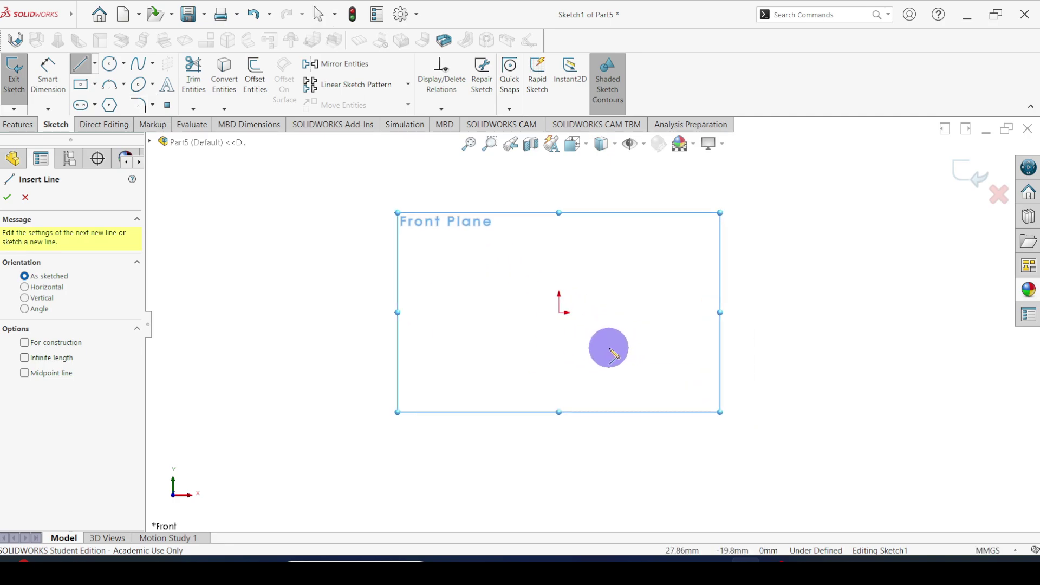
scroll(606, 355, "up", 3)
scroll(580, 343, "down", 3)
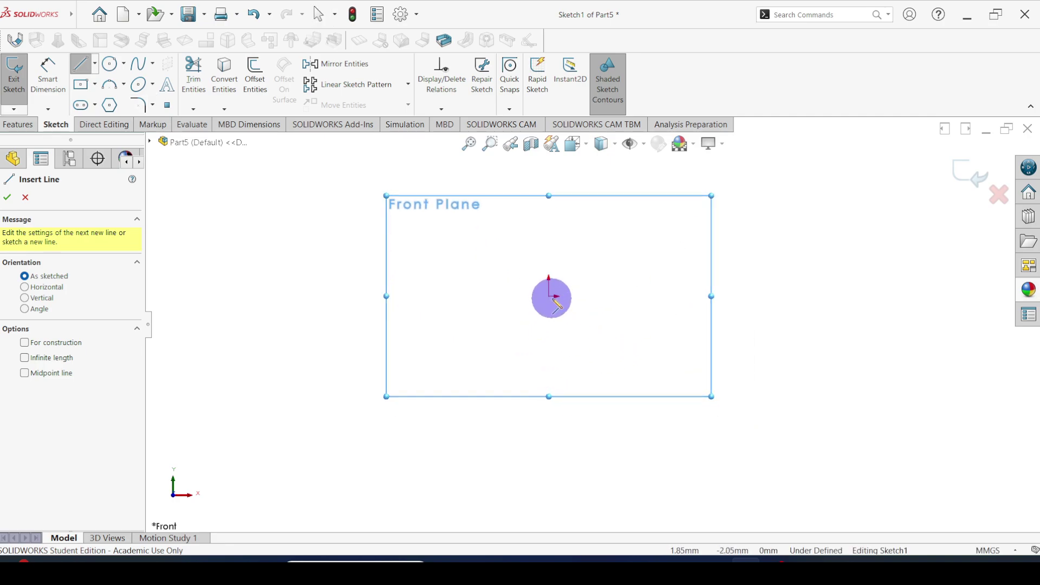
left_click(549, 297)
left_click(548, 385)
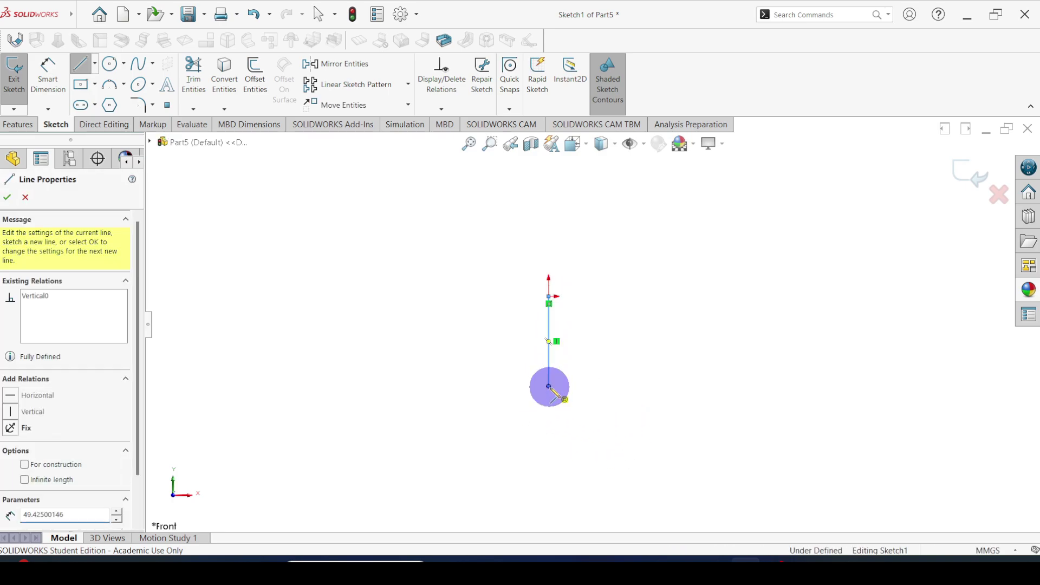
left_click(548, 386)
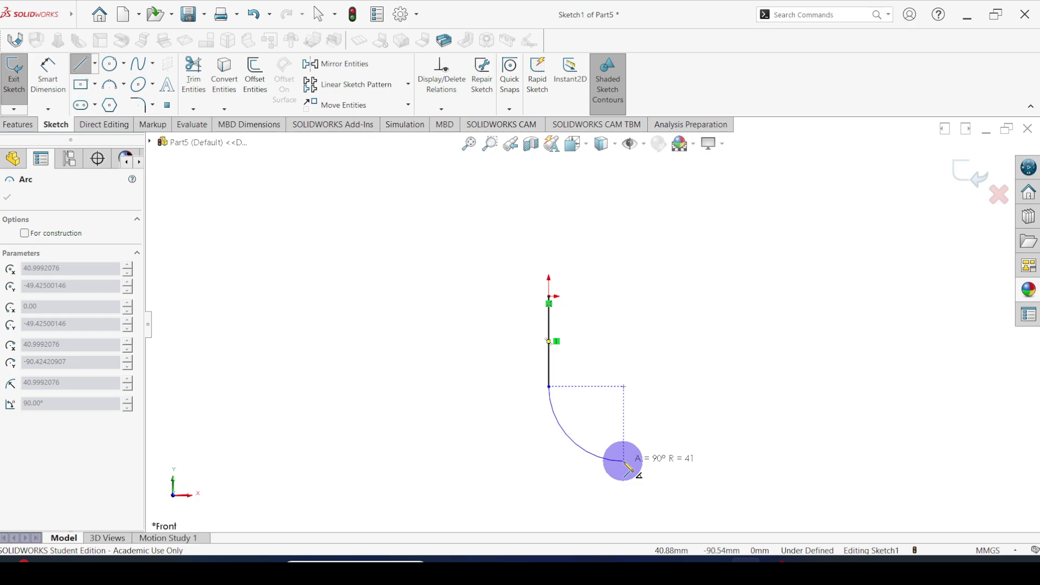
left_click(655, 476)
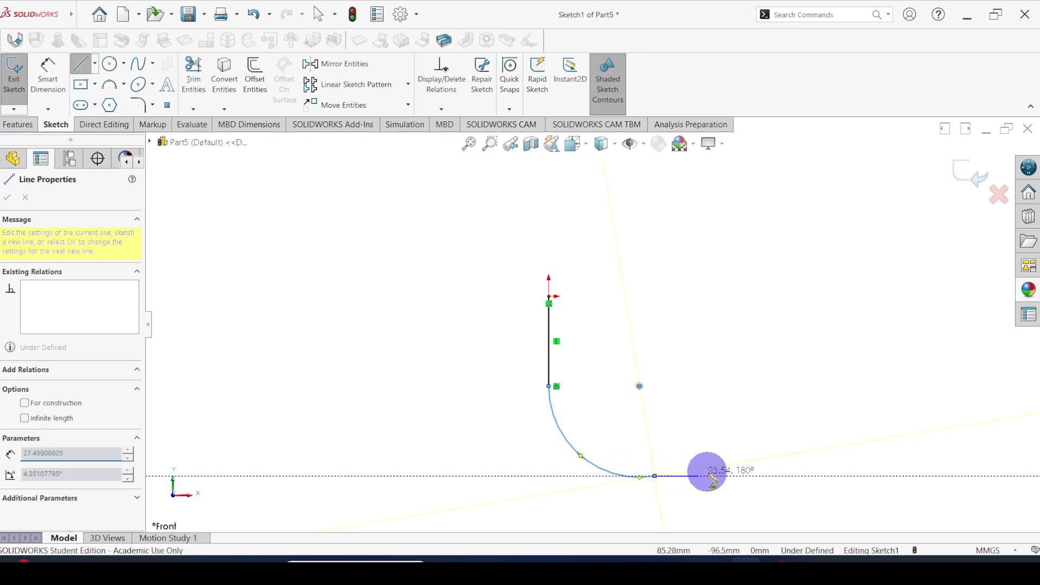
left_click(744, 476)
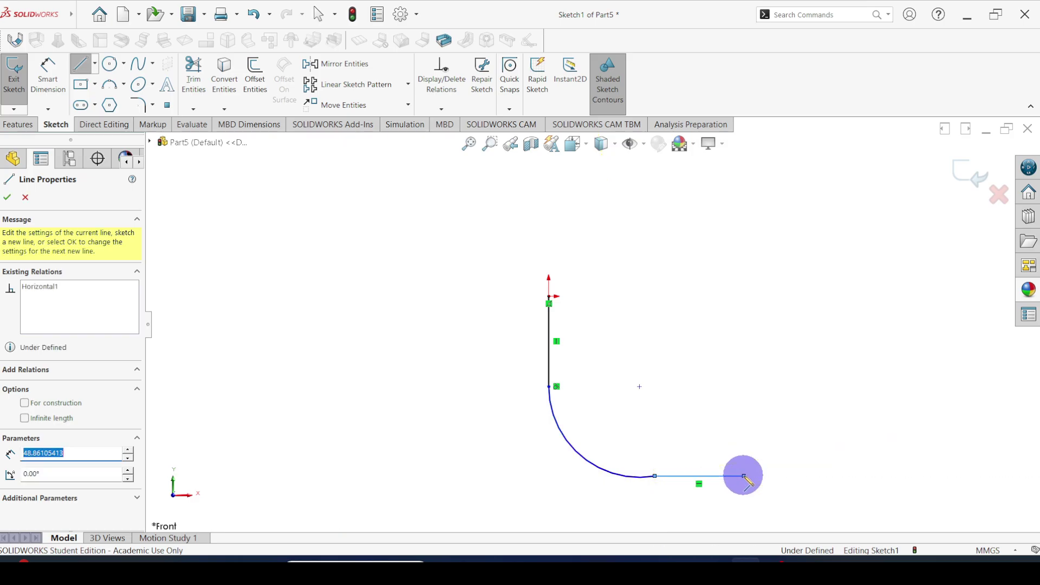
key("Escape")
Dimension the vertical line of the path to 150 mm.
scroll(704, 488, "up", 3)
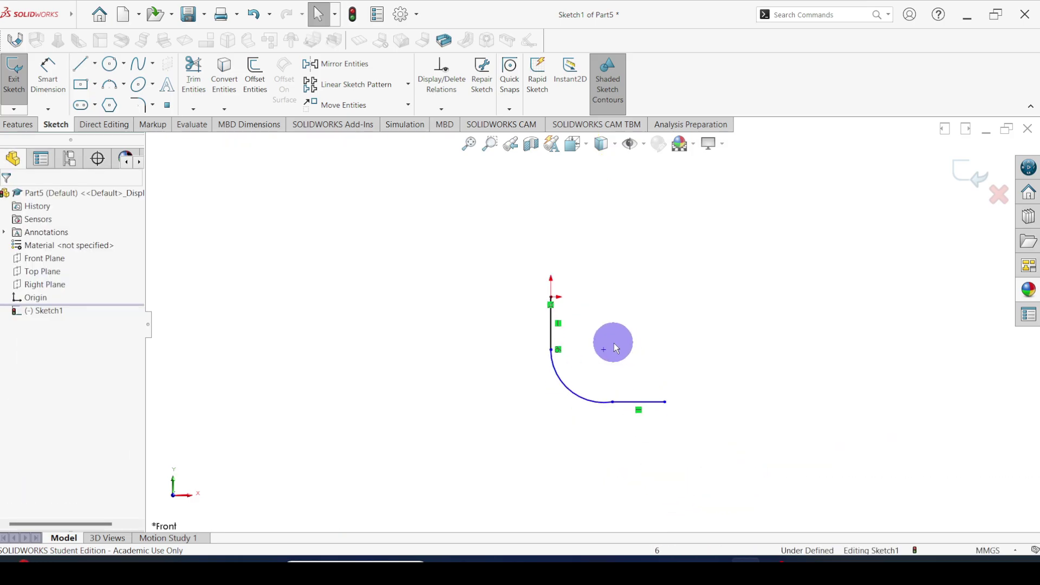
left_click(48, 70)
scroll(561, 409, "down", 1)
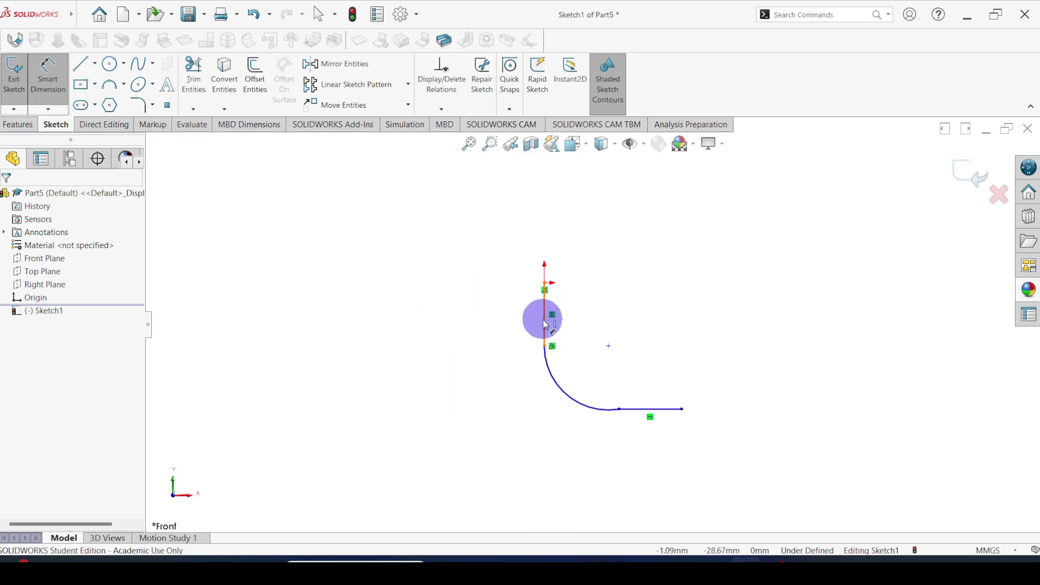
left_click(544, 324)
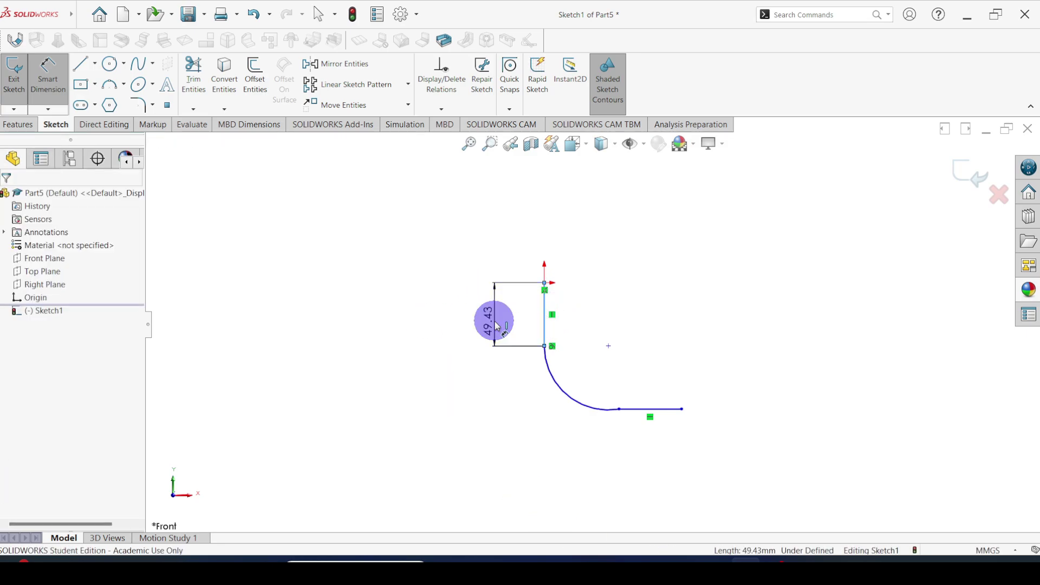
left_click(497, 324)
type("150")
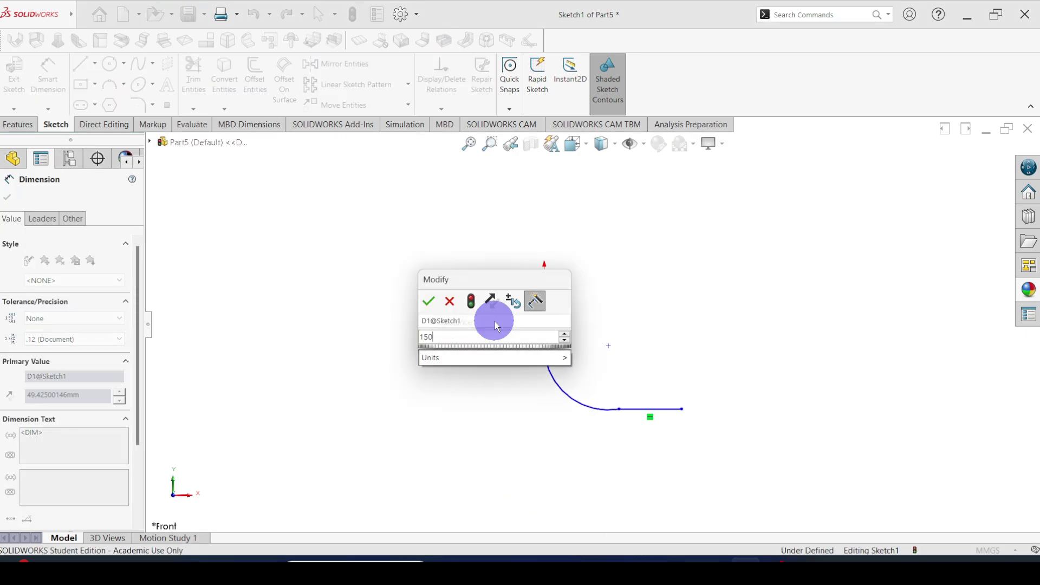
key("Return")
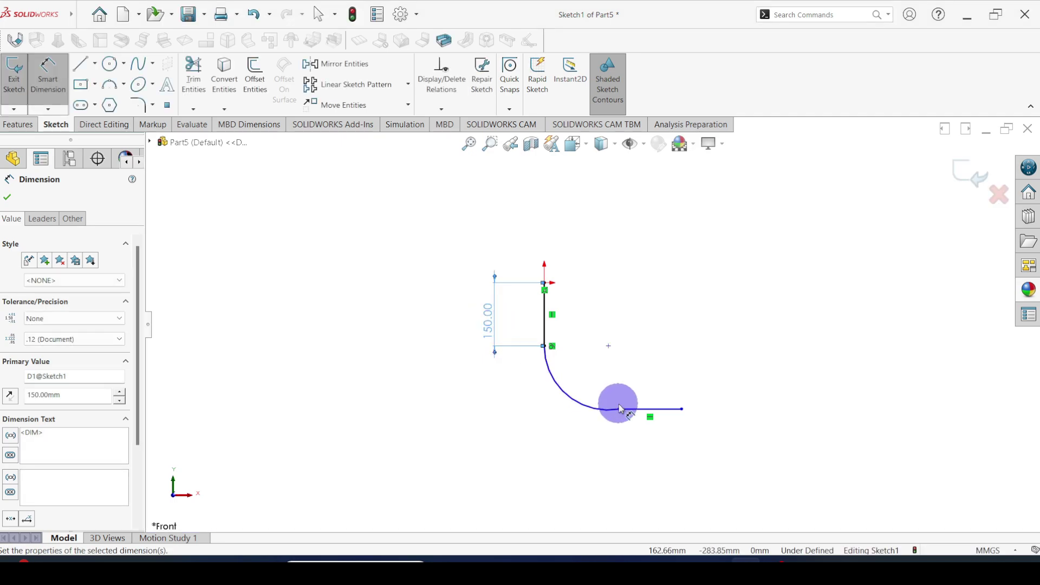
Dimension the horizontal line of the path to 150 mm.
left_click(651, 414)
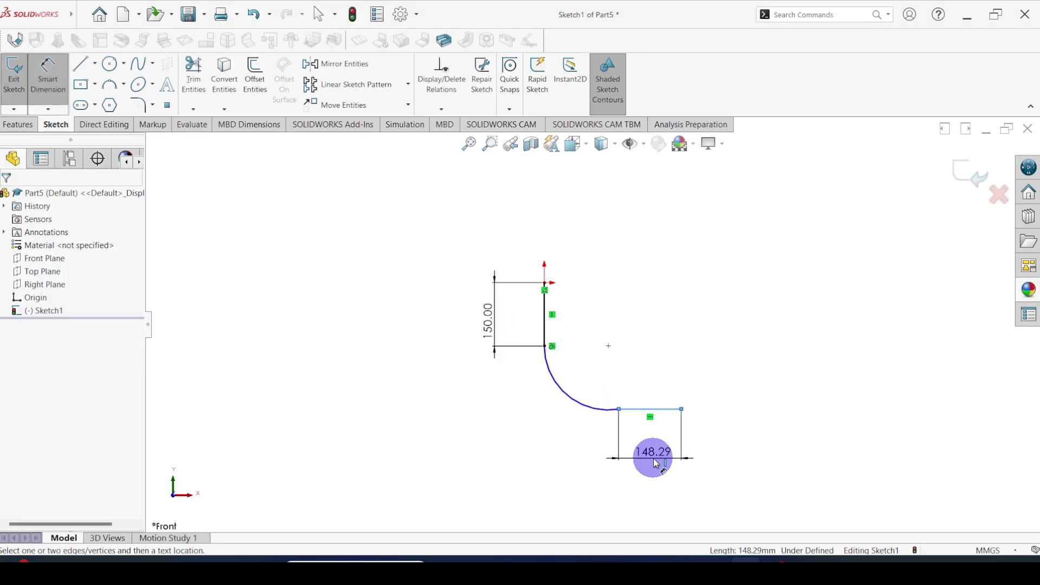
left_click(656, 463)
type("15")
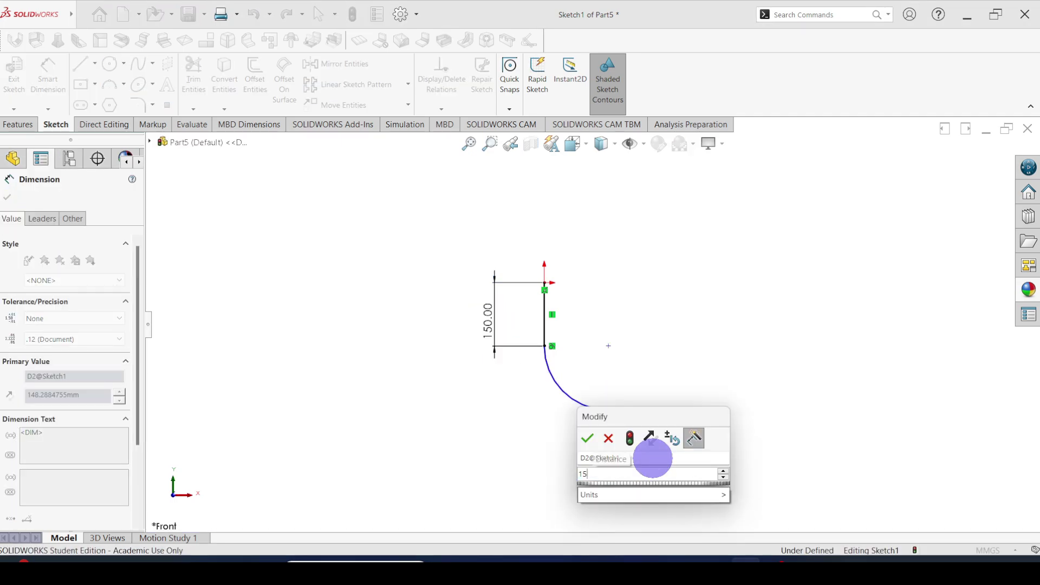
key("Return")
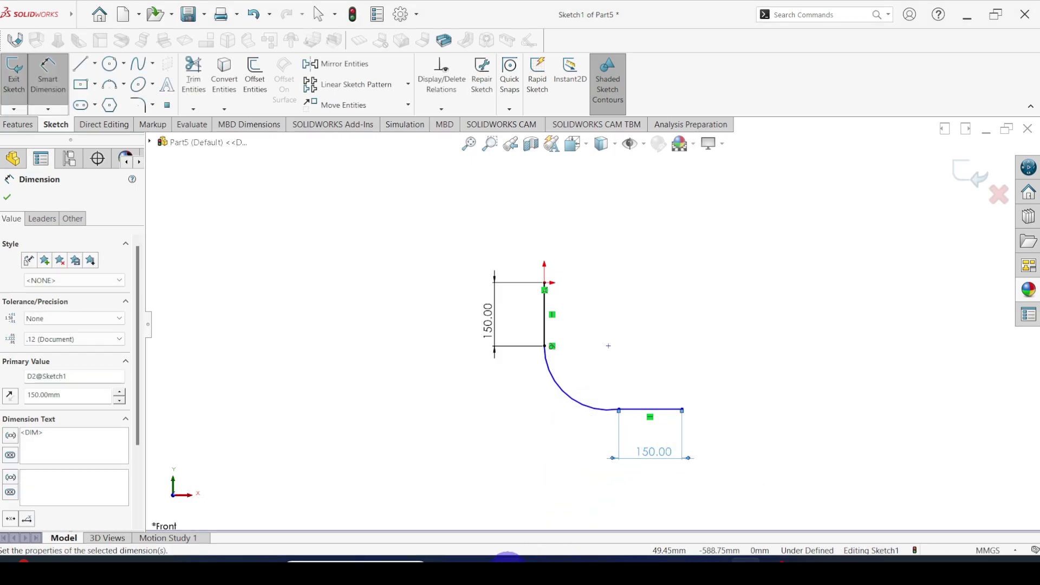
Check the bend radius in the bolded.PDF drawing and dimension the path's arc to a 260 mm radius.
left_click(505, 560)
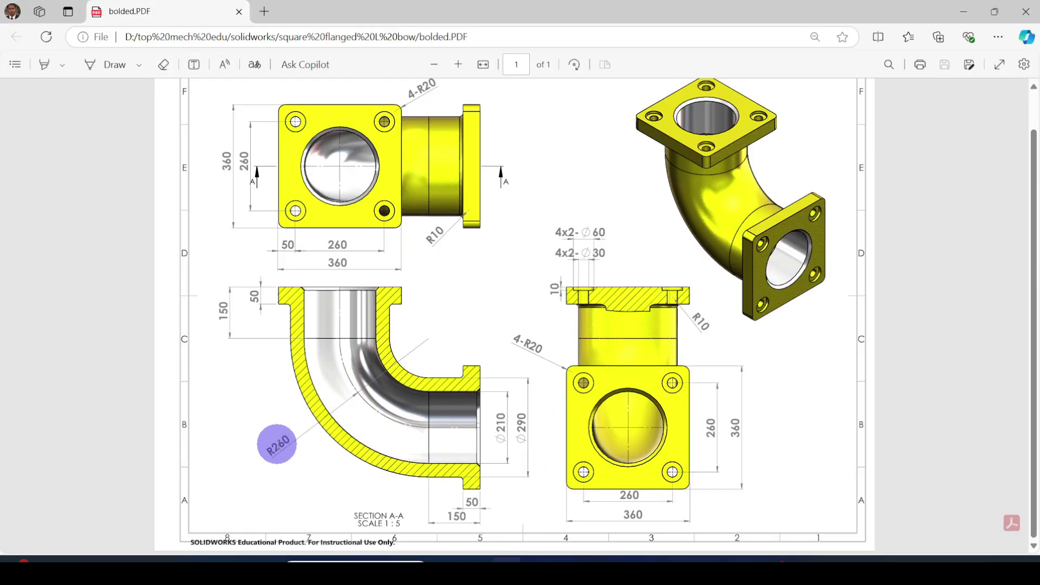
left_click(747, 558)
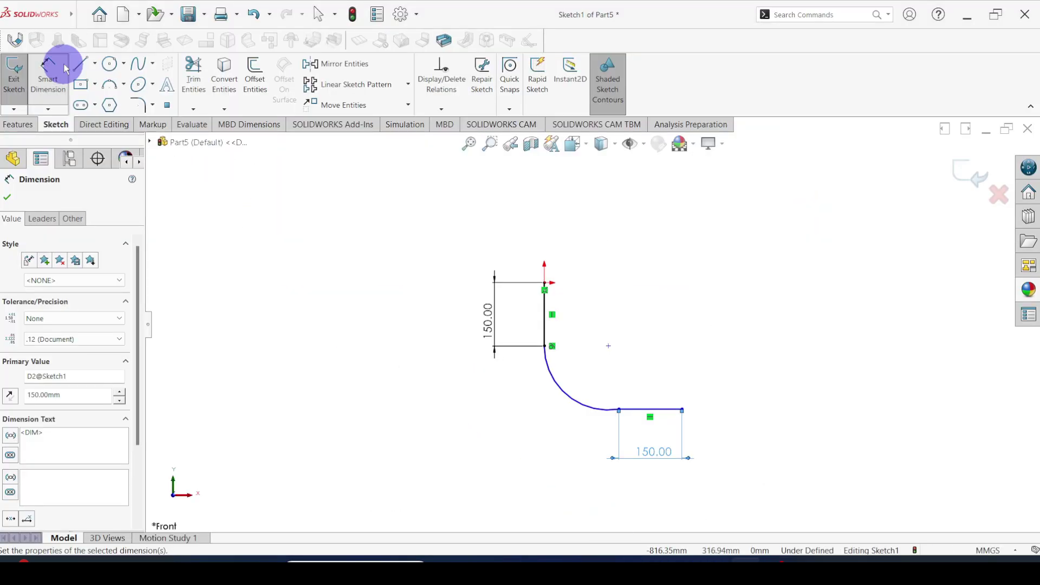
left_click(573, 401)
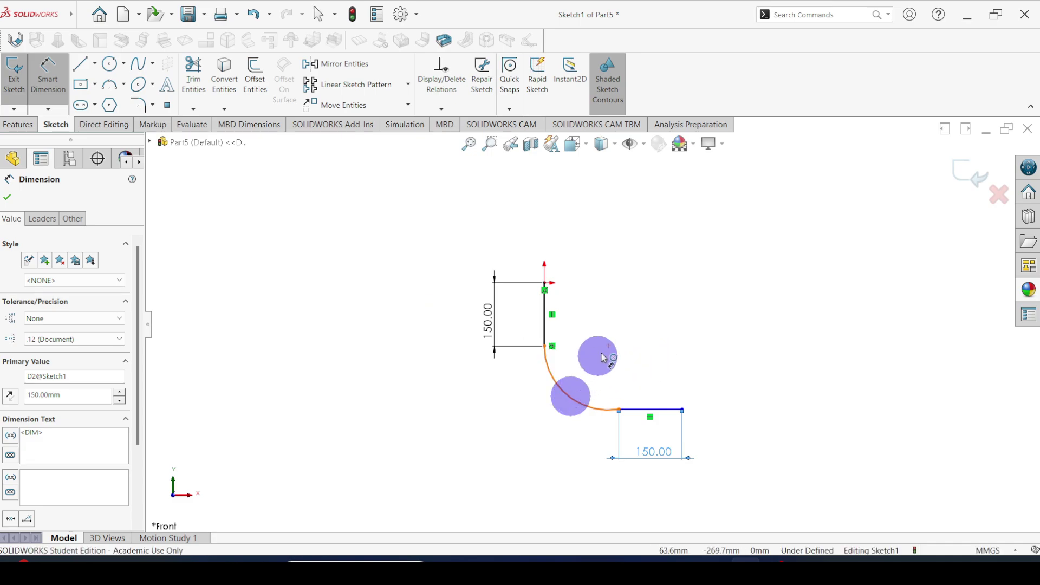
left_click(614, 339)
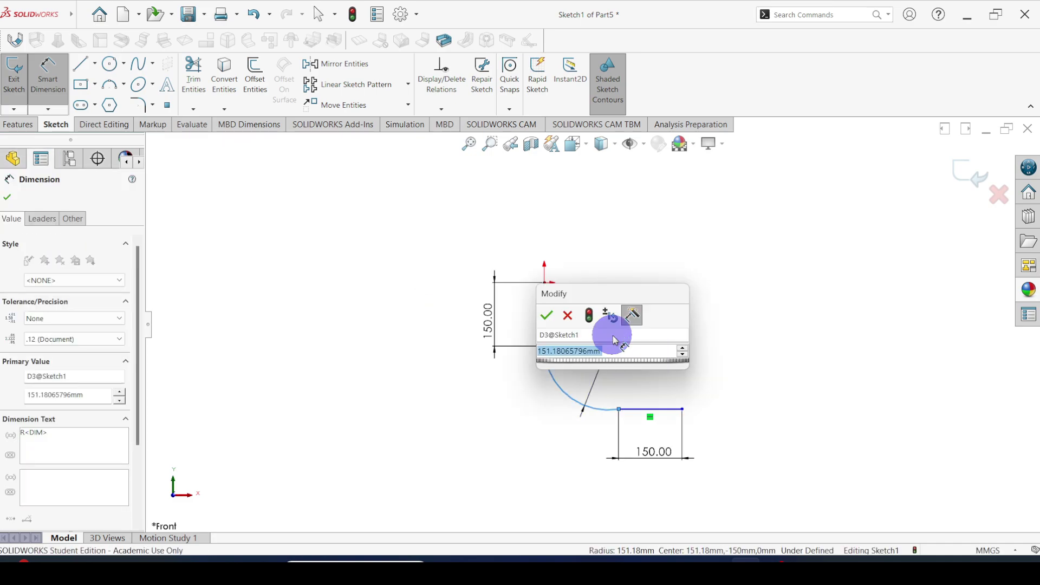
type("260")
key("Return")
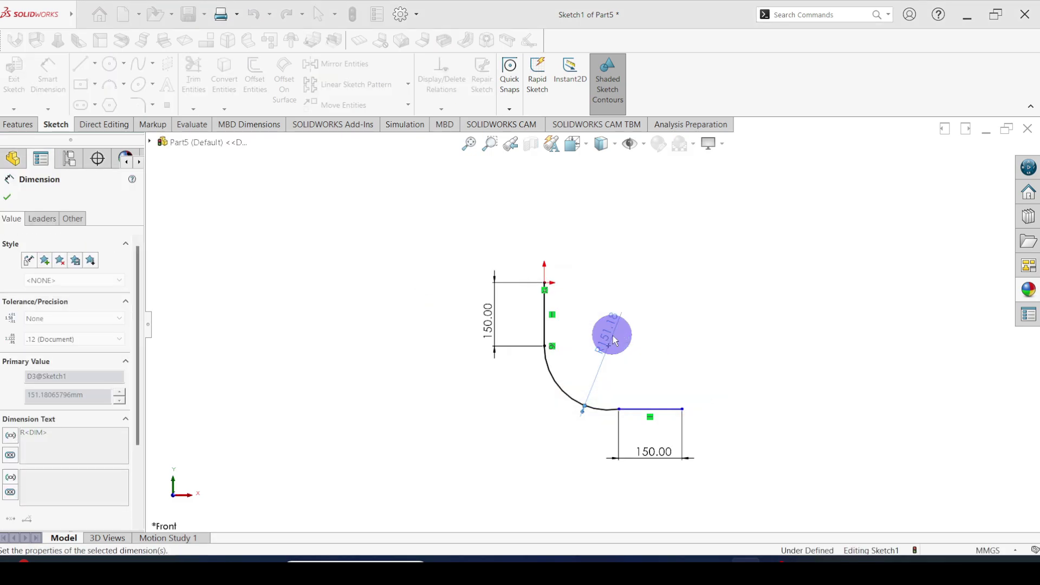
left_click(8, 198)
Make the path's arc and horizontal line tangent, and finish the path sketch.
key("f")
scroll(511, 268, "down", 2)
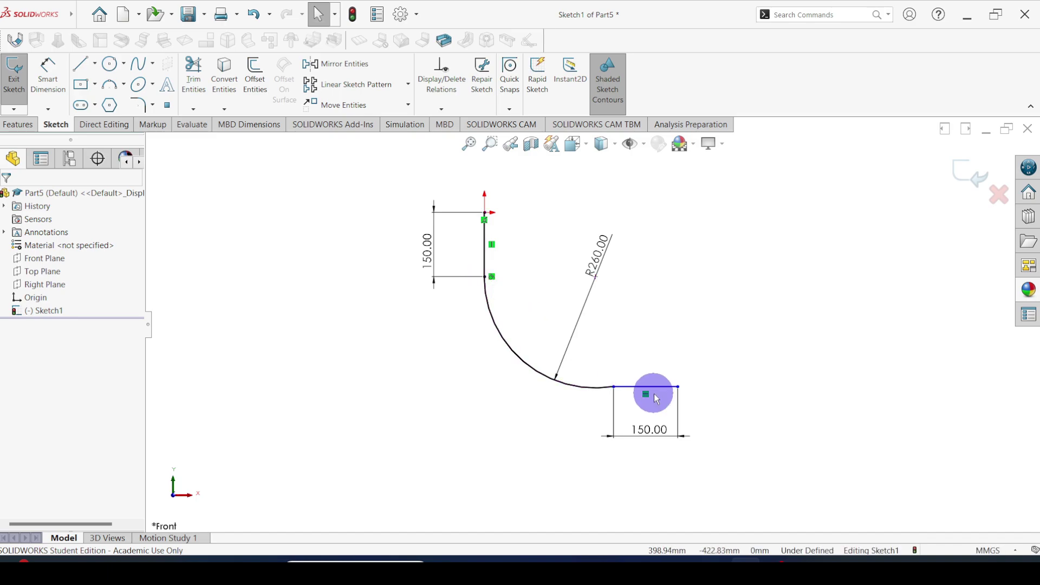
left_click(629, 388)
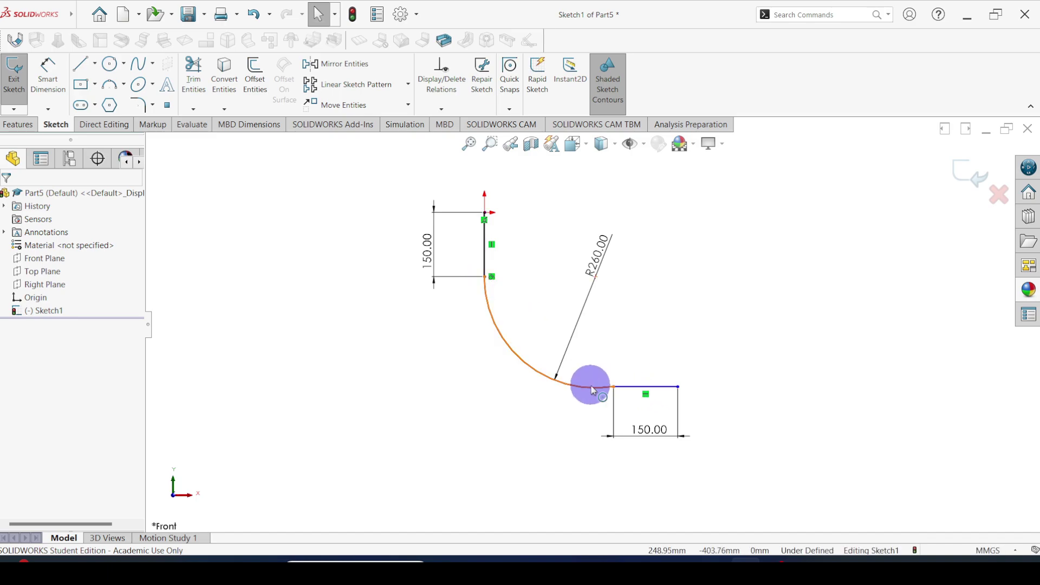
left_click(596, 388)
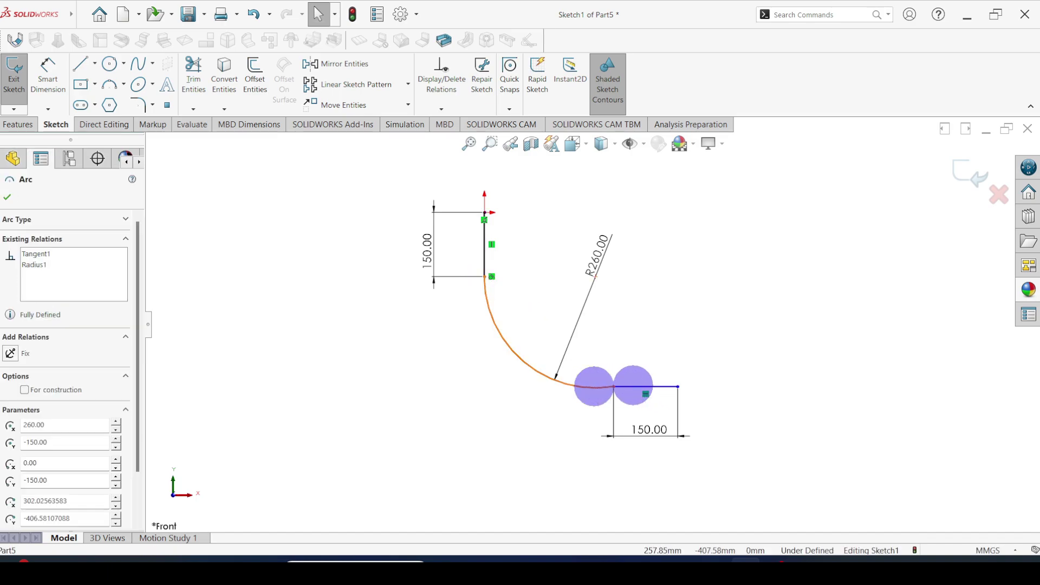
left_click(637, 391, "ctrl")
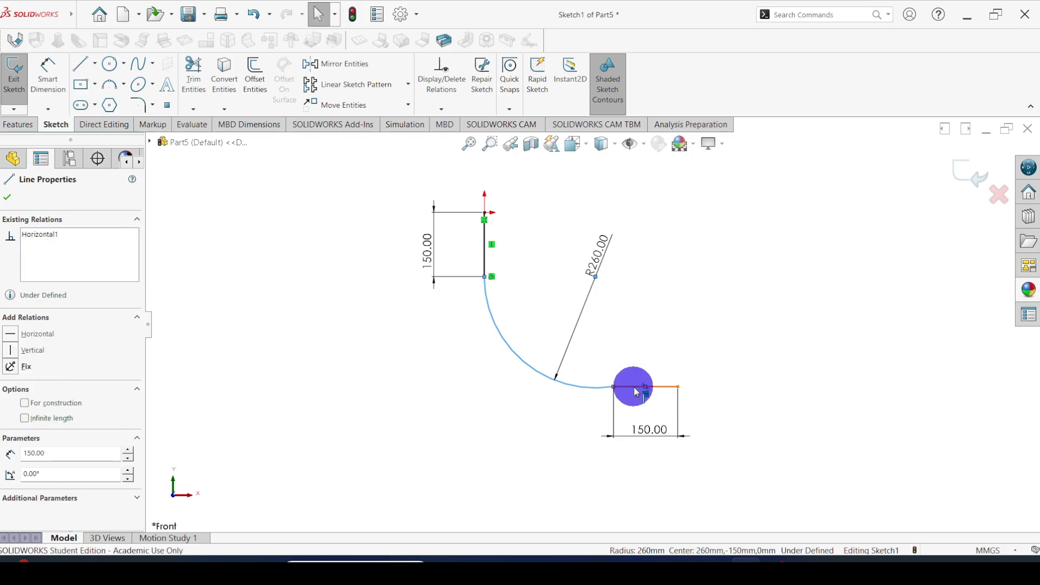
left_click(665, 342)
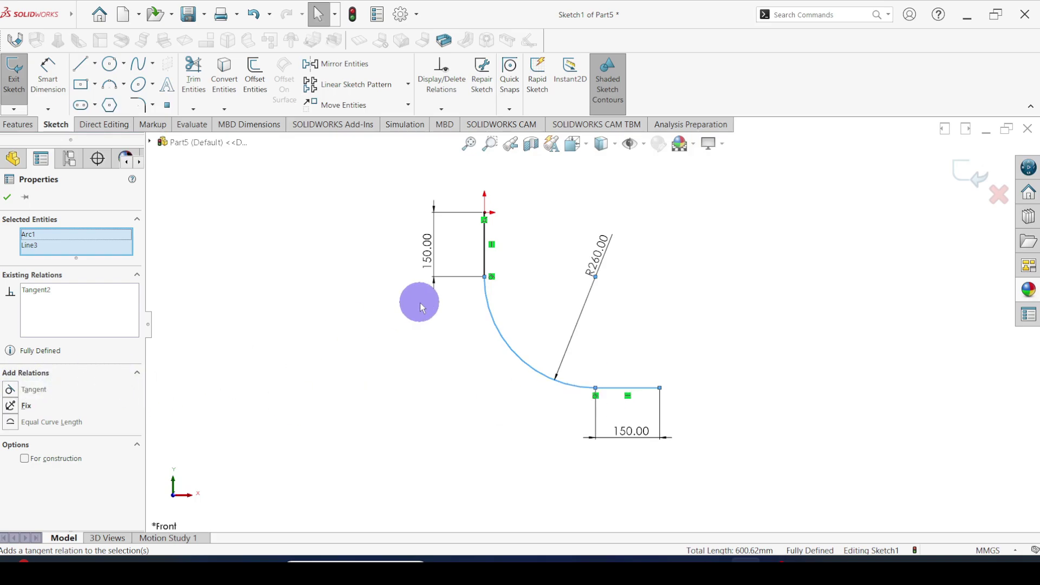
left_click(8, 200)
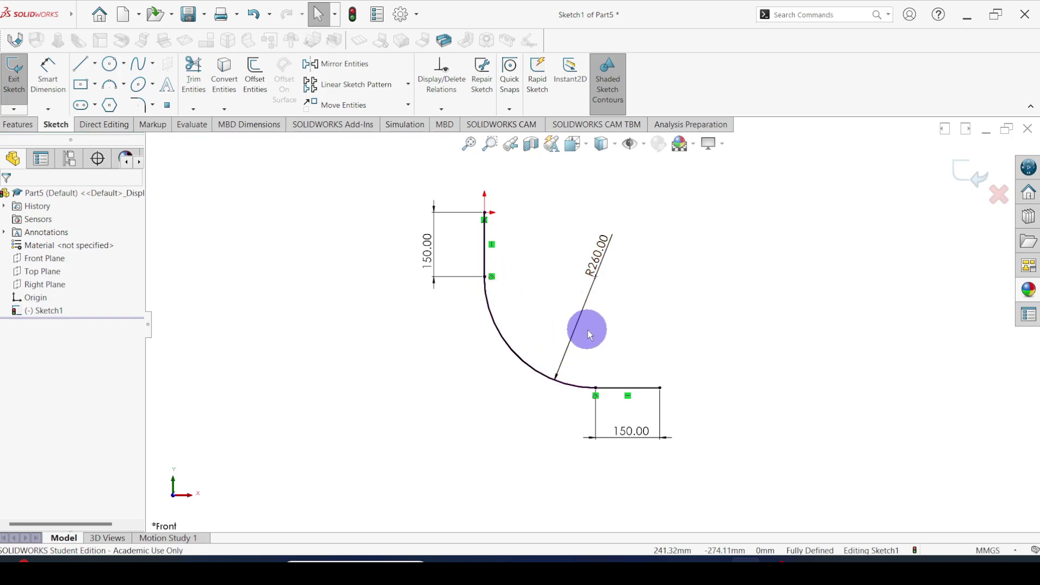
left_click(973, 175)
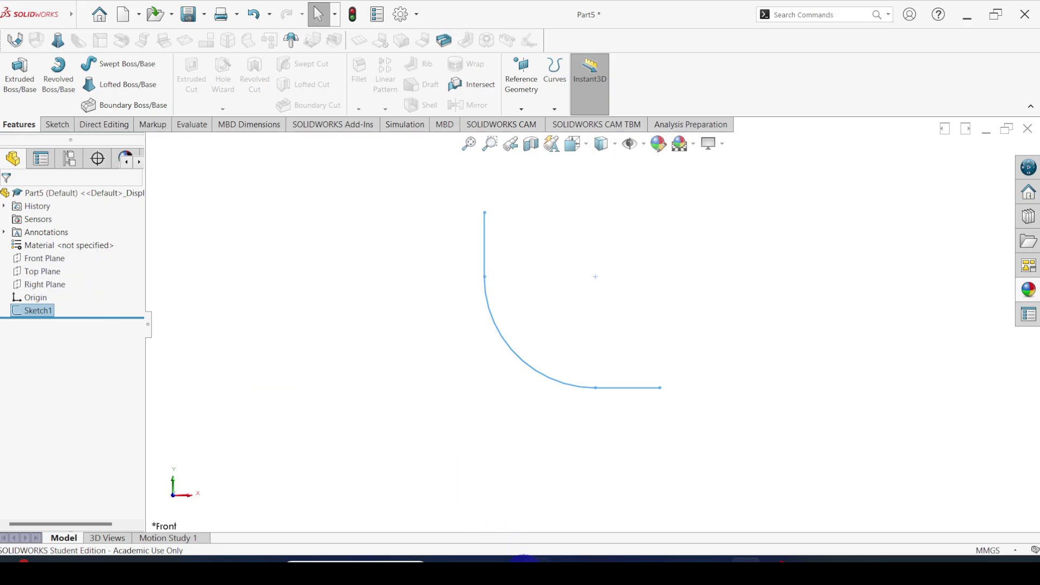
Check the pipe diameters in the bolded.PDF drawing and sketch a circle about 163 mm in diameter at the origin on the Top Plane.
left_click(507, 560)
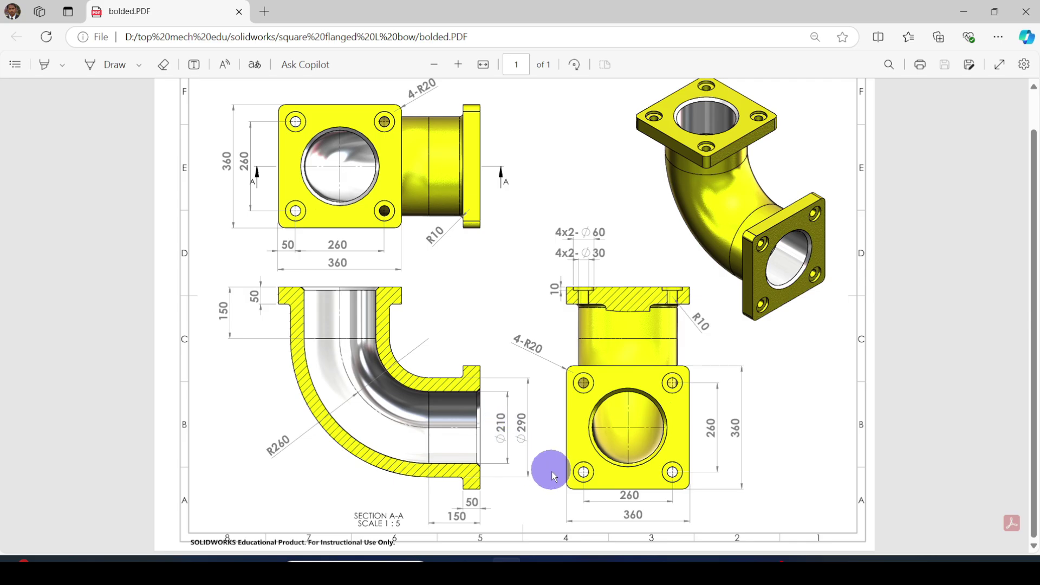
left_click(740, 559)
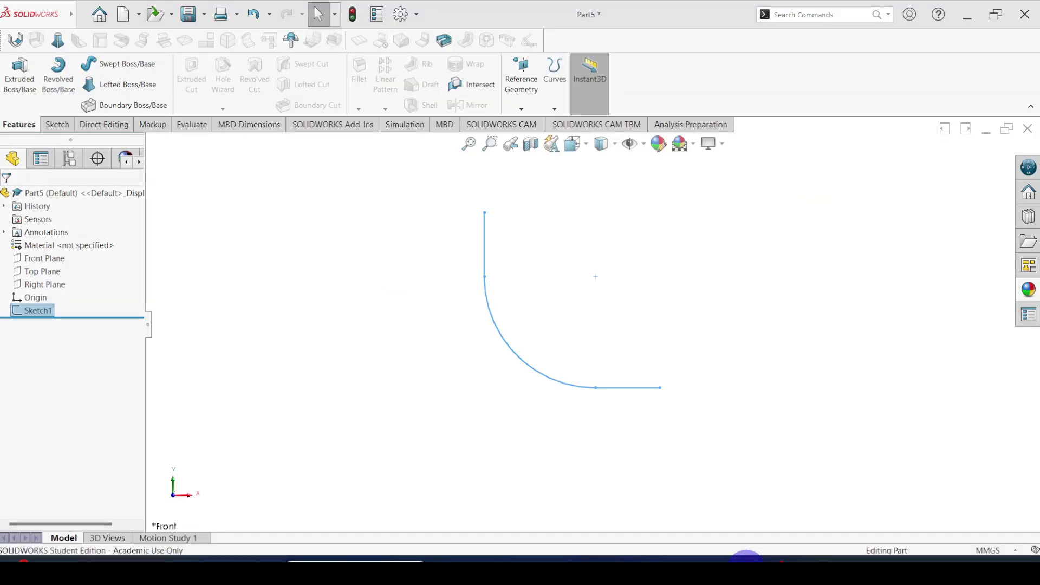
left_click(35, 272)
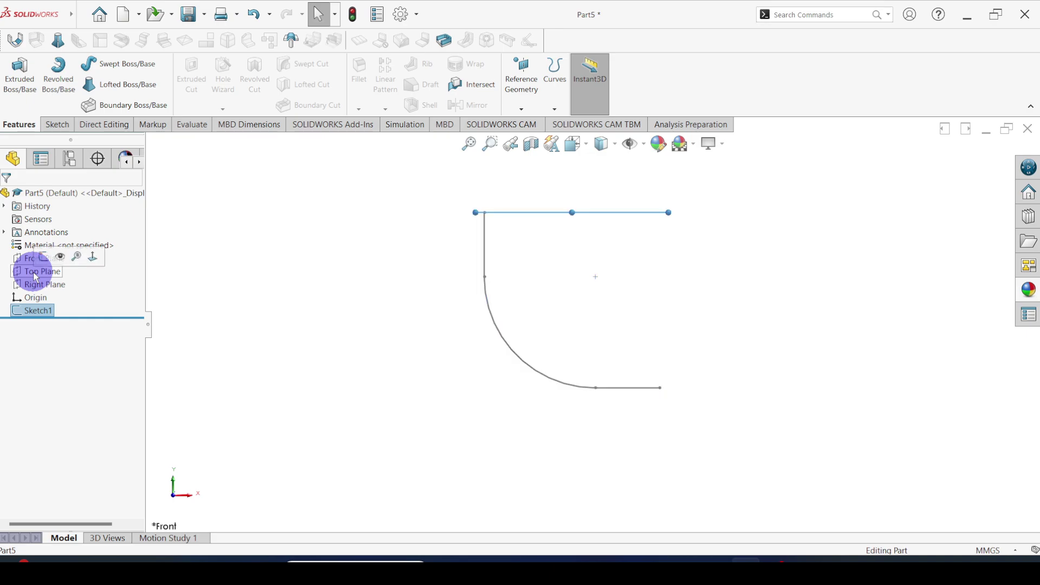
left_click(44, 259)
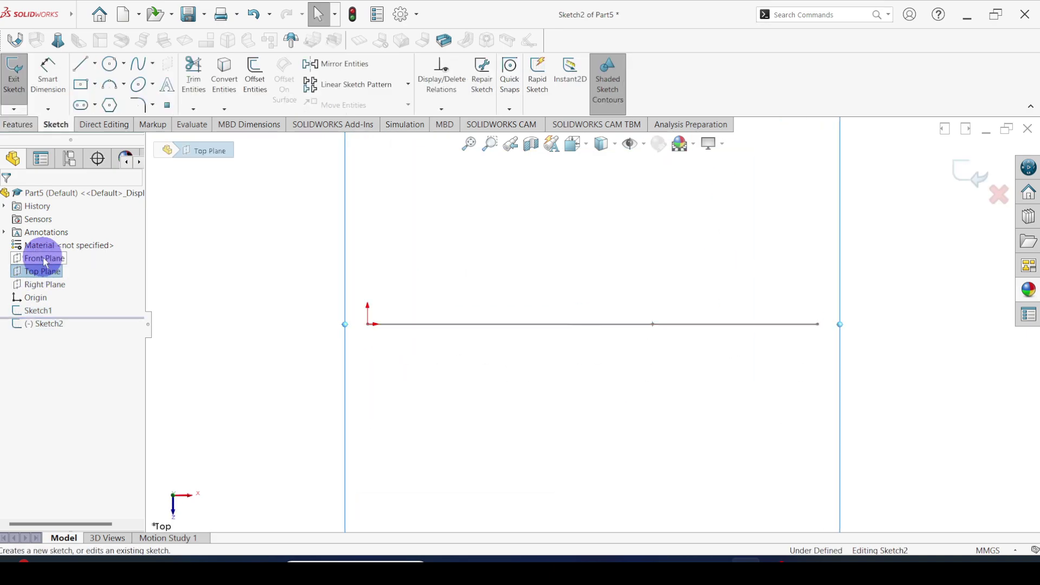
left_click(109, 65)
left_click(368, 324)
left_click(293, 275)
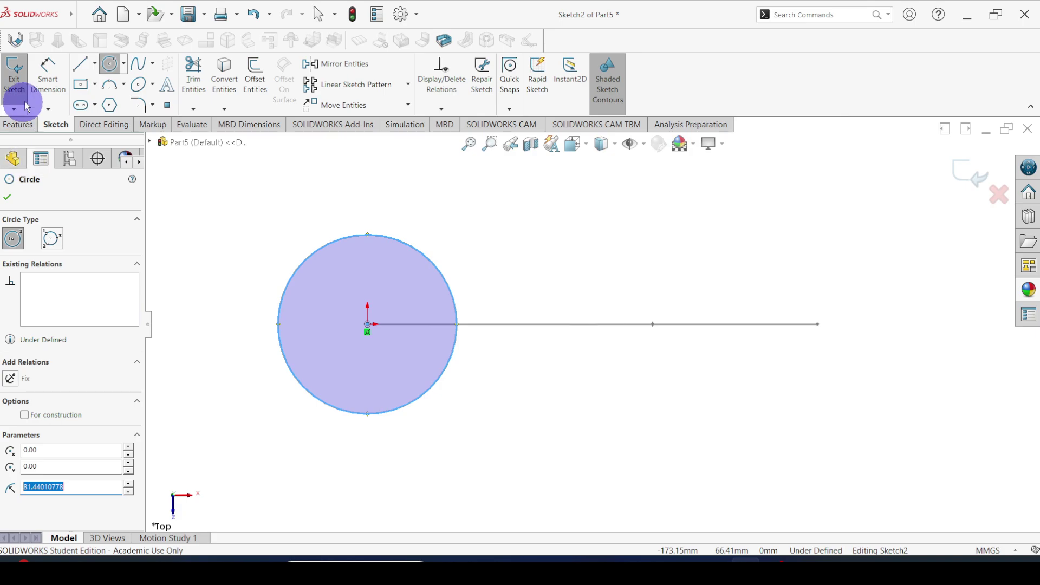
Dimension the circle to a 290 mm diameter.
left_click(46, 70)
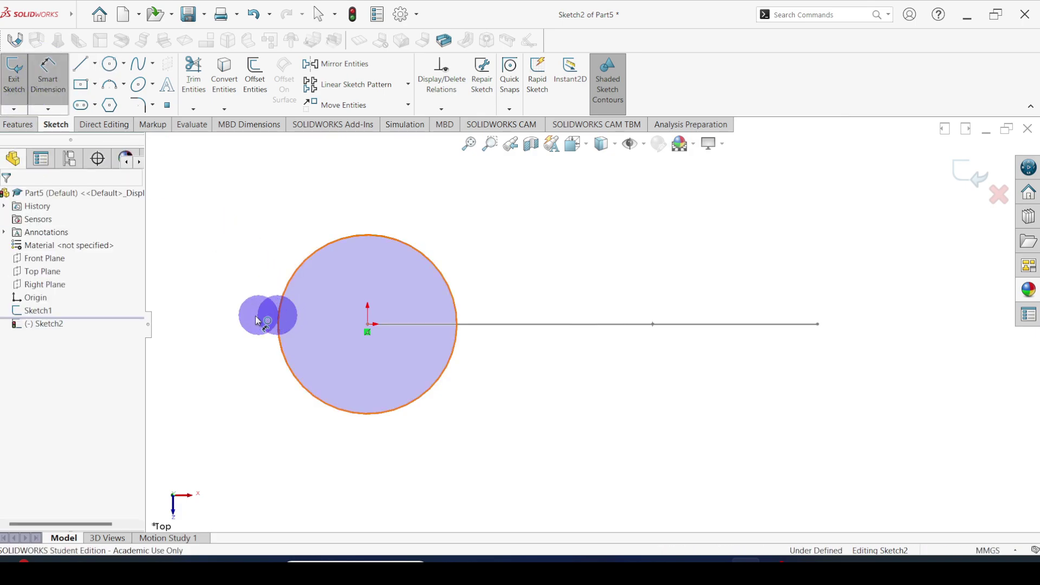
left_click(278, 318)
left_click(232, 318)
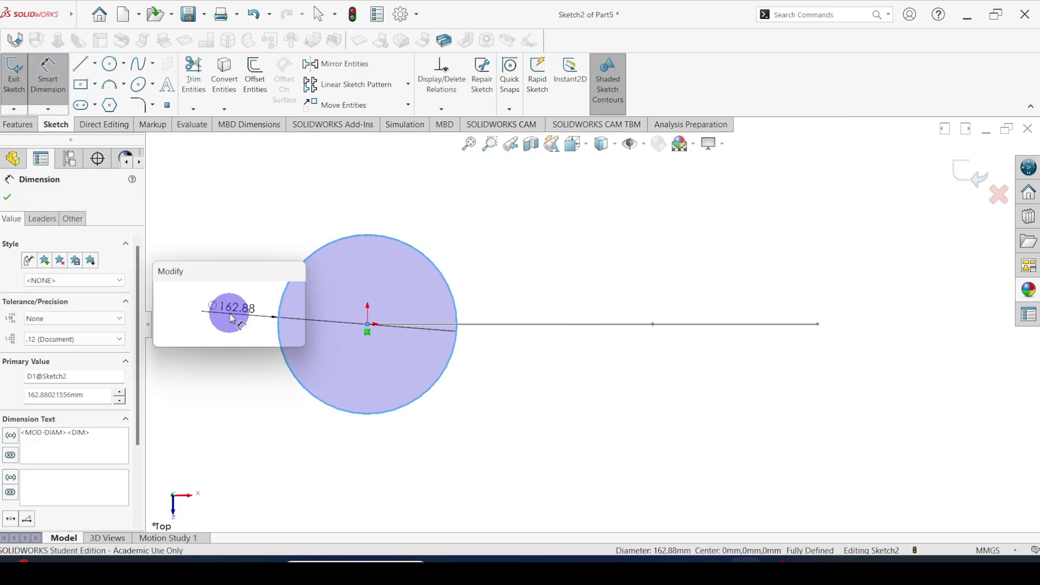
type("290")
key("Return")
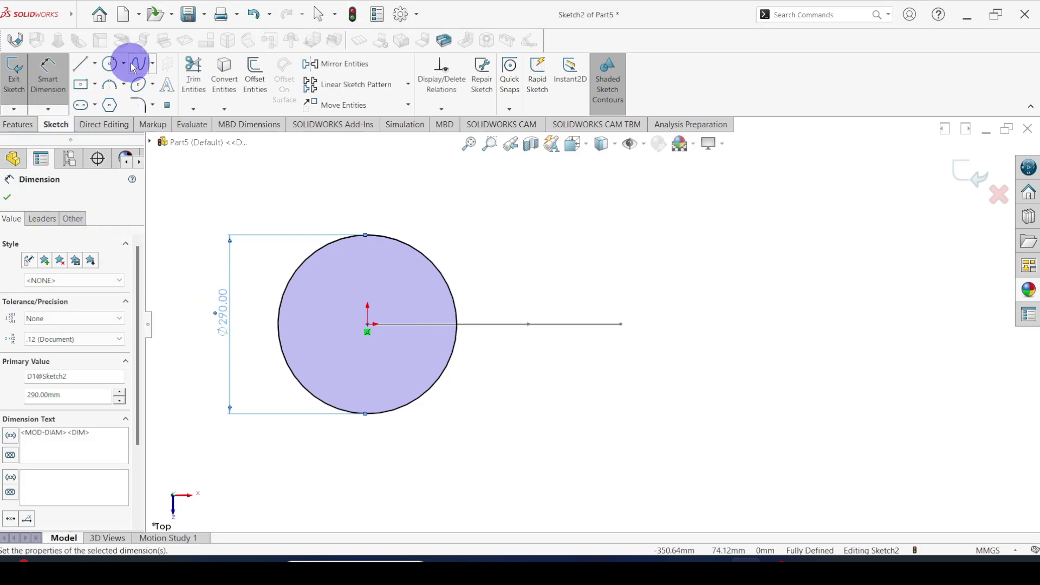
Sketch a concentric inner circle about 176 mm in diameter at the origin.
left_click(109, 65)
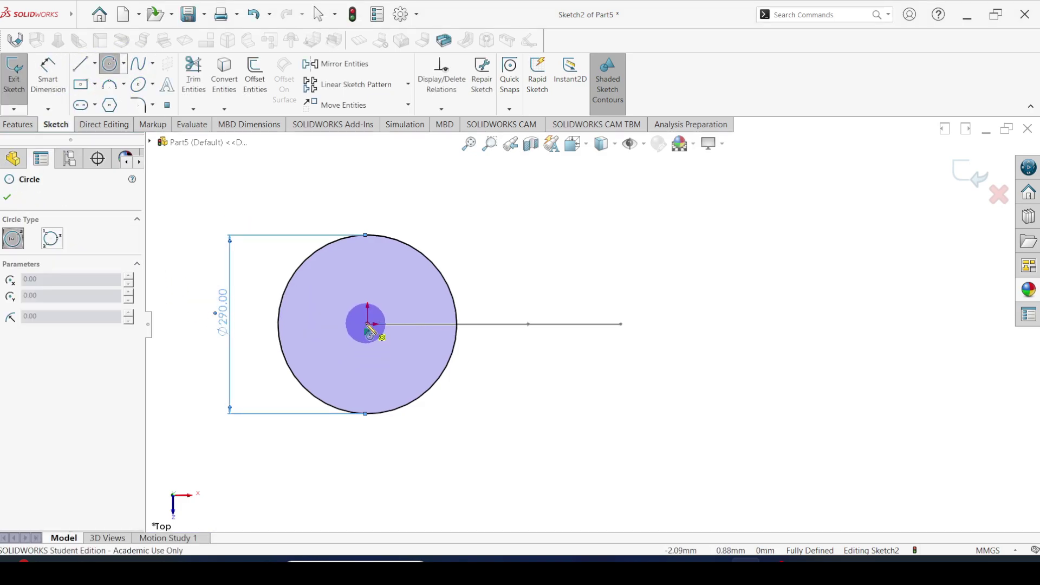
left_click(367, 324)
double_click(316, 313)
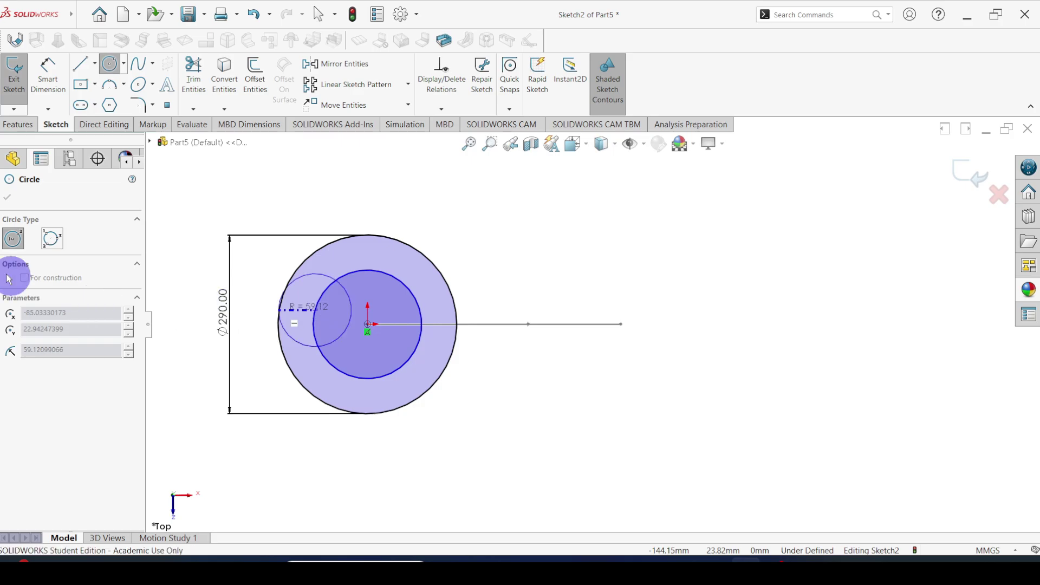
key("Escape")
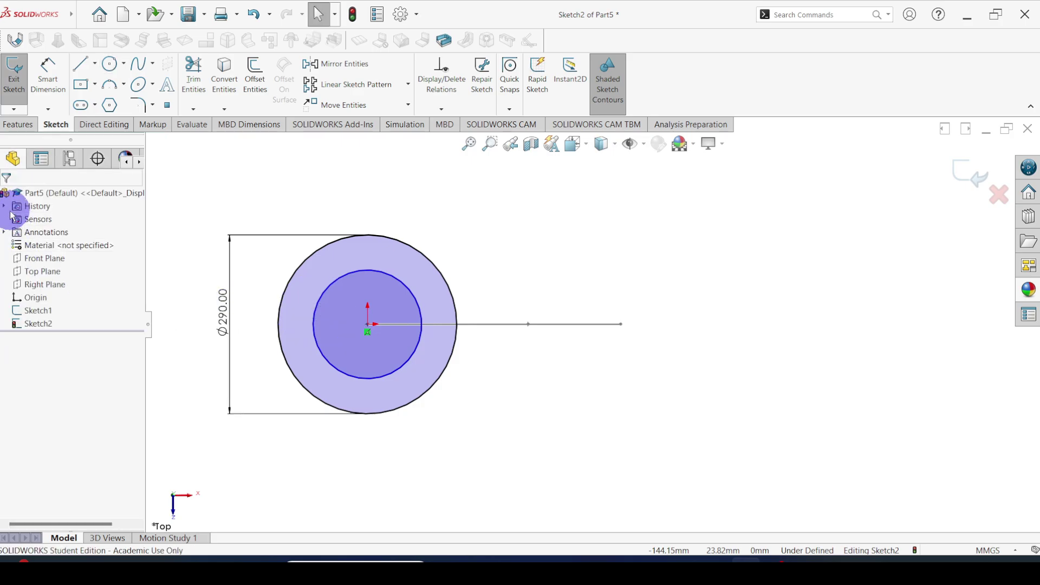
Dimension the inner circle to a 210 mm diameter and finish the profile sketch.
left_click(48, 79)
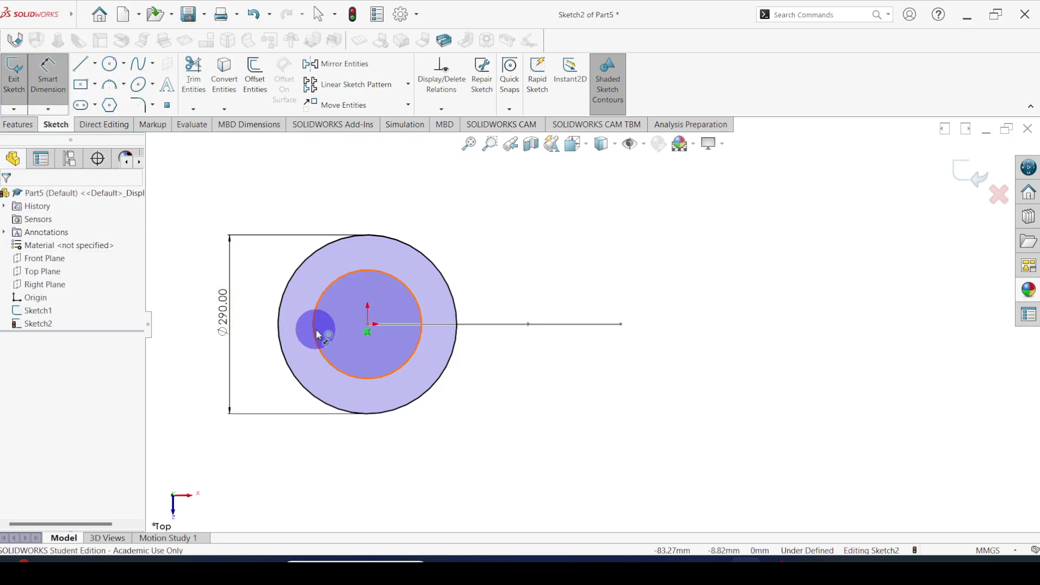
left_click(316, 334)
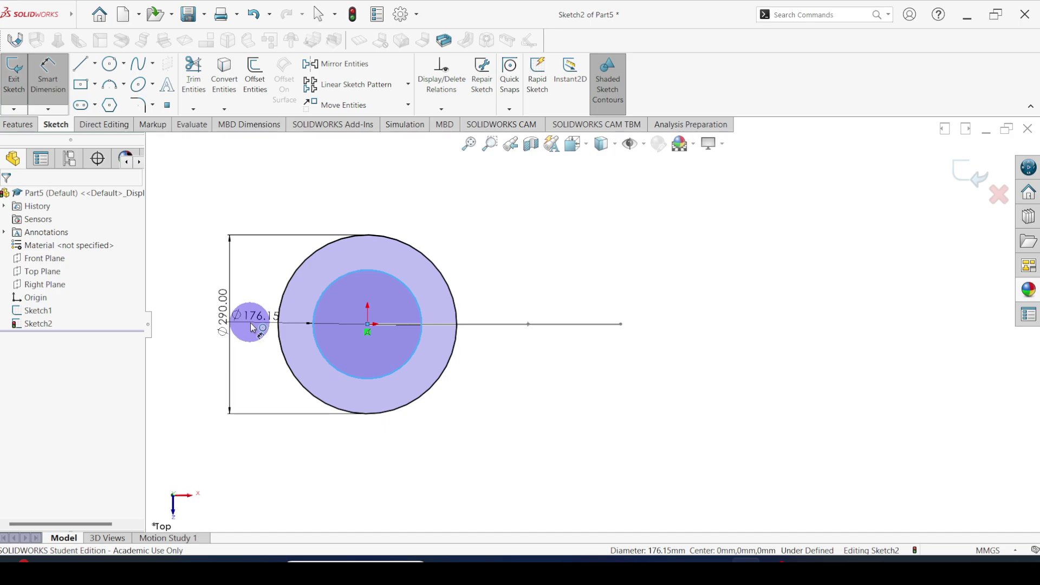
left_click(248, 327)
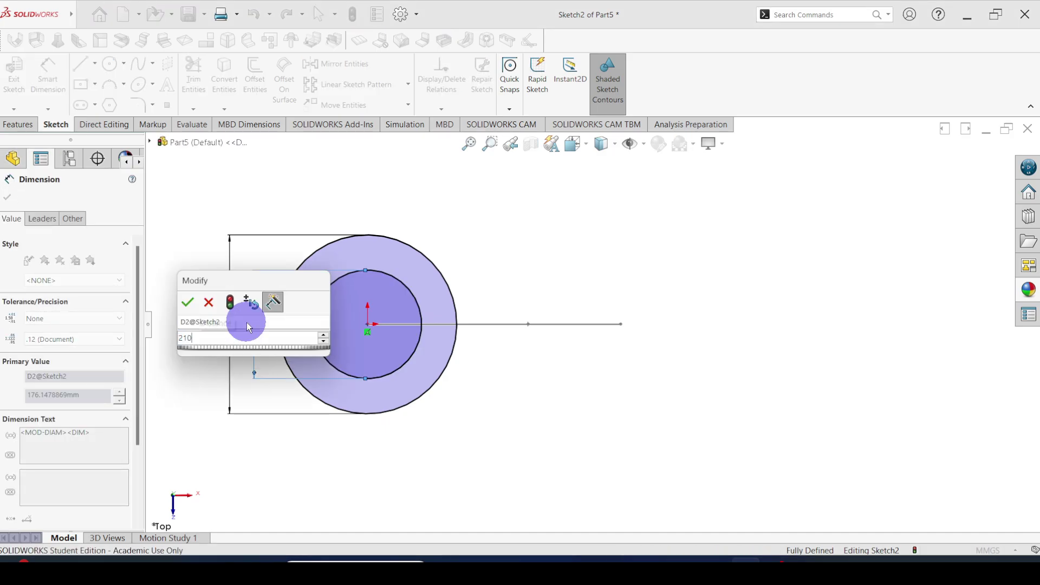
key("Return")
left_click(7, 198)
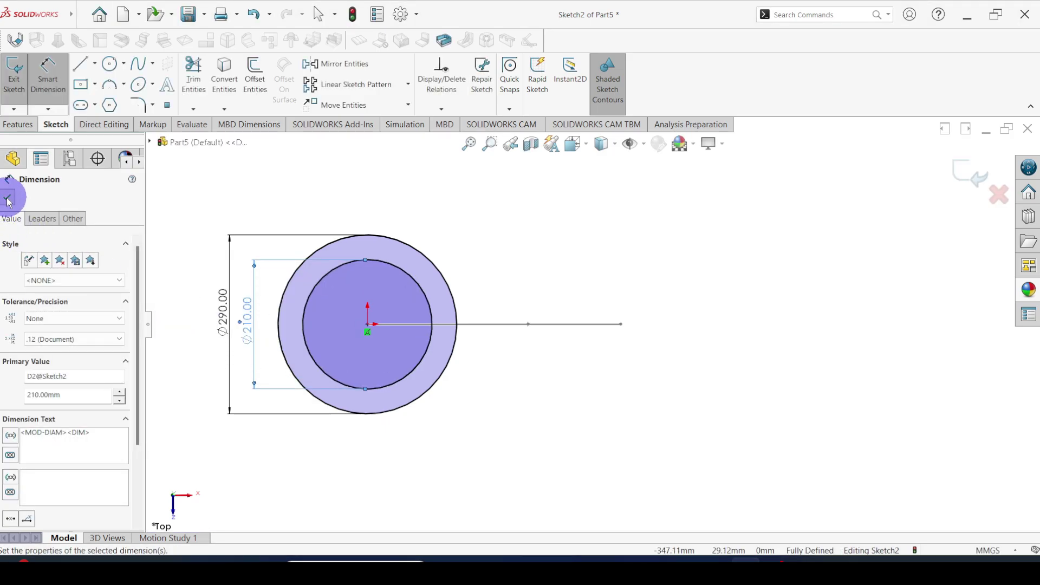
left_click(959, 170)
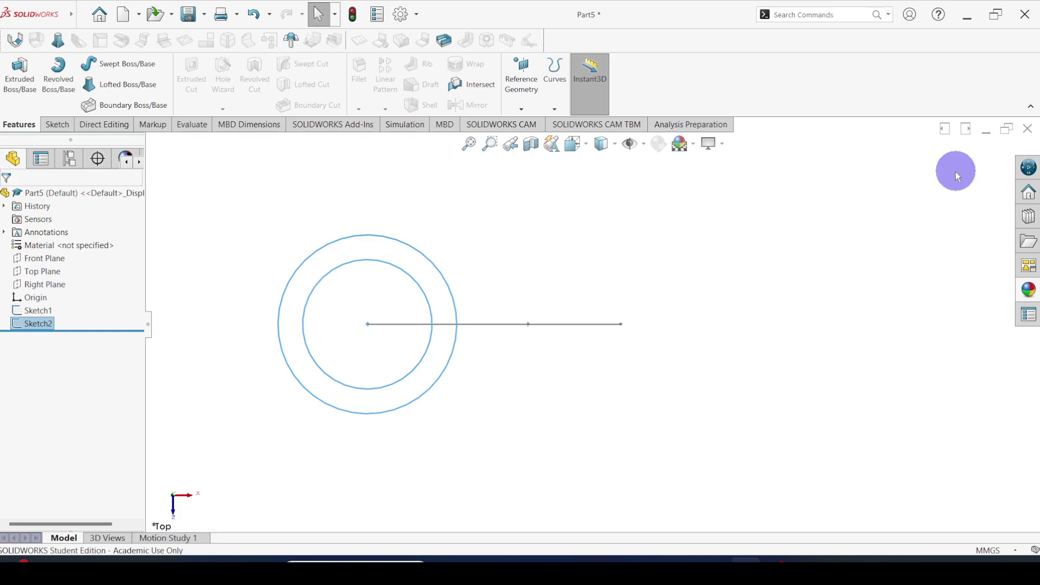
Sweep the two-circle ring profile along the bend path as a solid boss to form the pipe elbow.
mouse_move(431, 460)
middle_mouse_down()
mouse_move(430, 281)
mouse_move(492, 267)
middle_mouse_up()
scroll(552, 339, "up", 3)
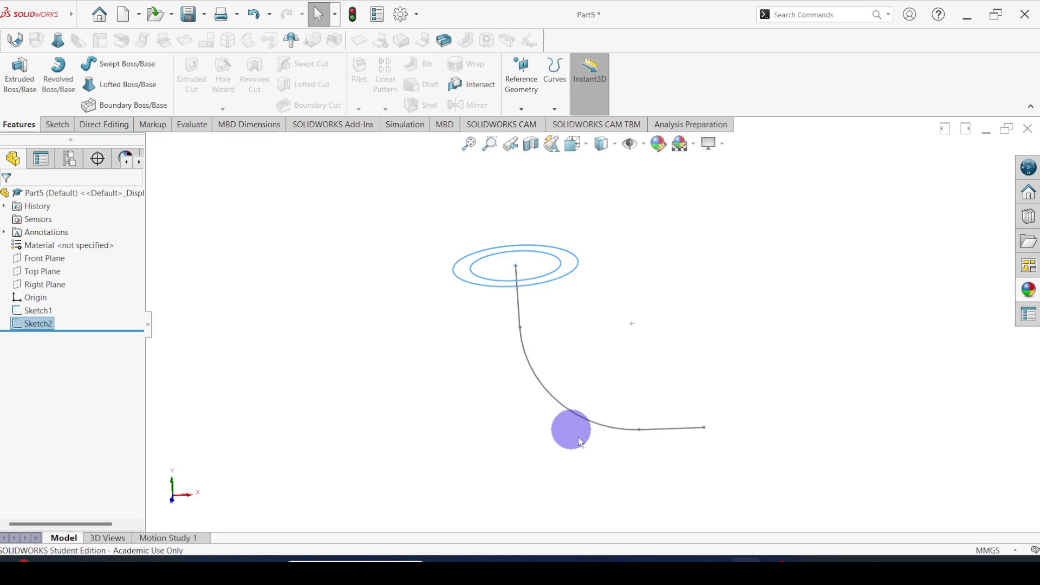
left_click(119, 64)
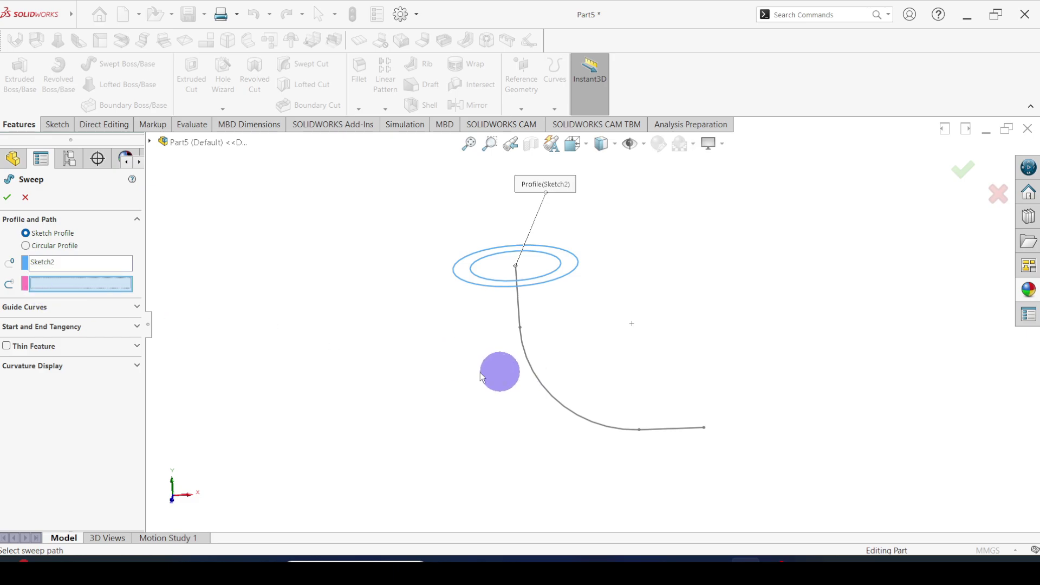
left_click(546, 389)
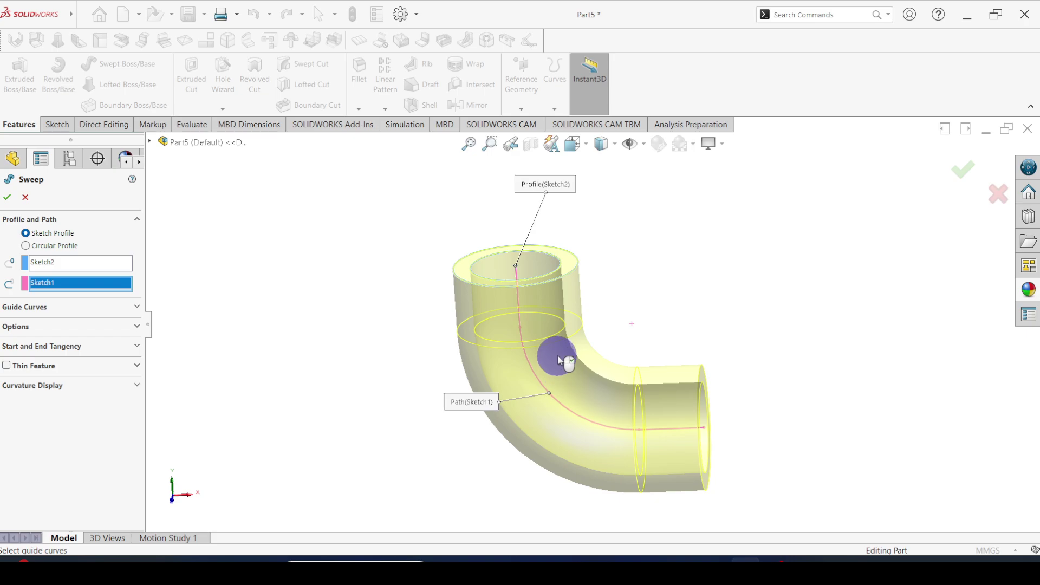
left_click(7, 200)
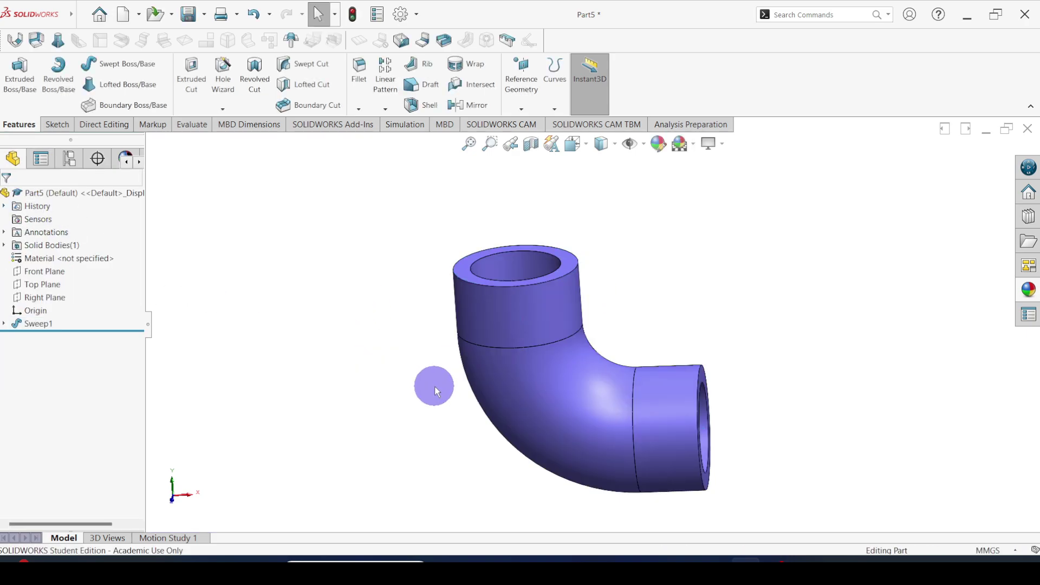
Sketch a center rectangle about 375 by 358 mm from the origin on the elbow's upper end face.
scroll(619, 327, "up", 2)
scroll(618, 327, "down", 3)
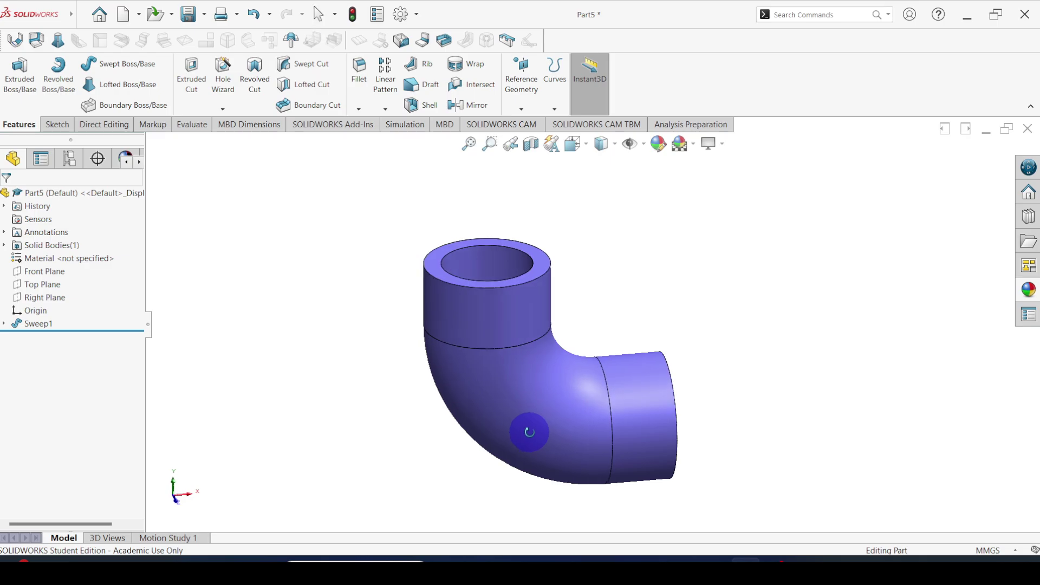
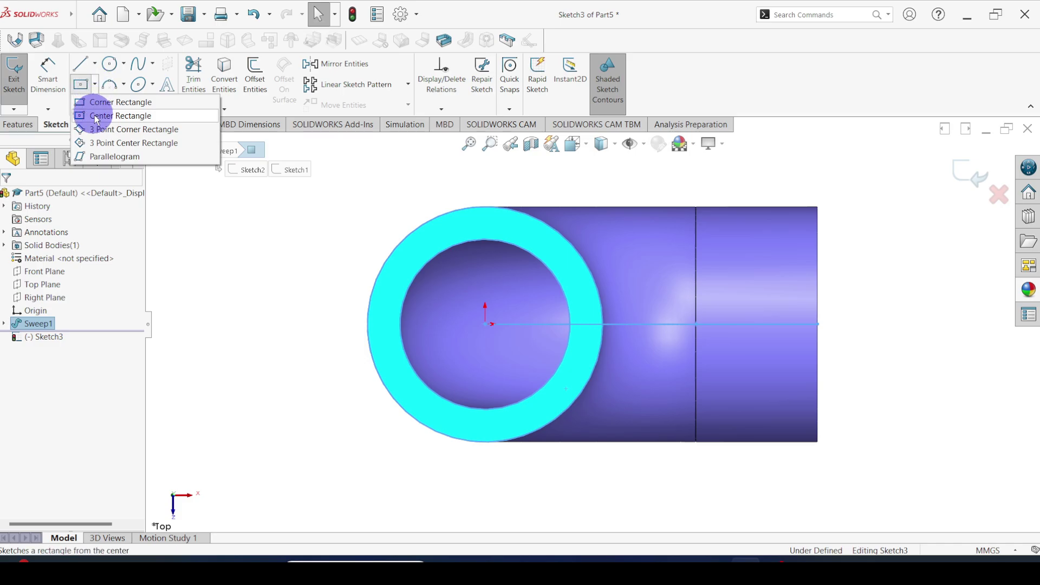
left_click(95, 113)
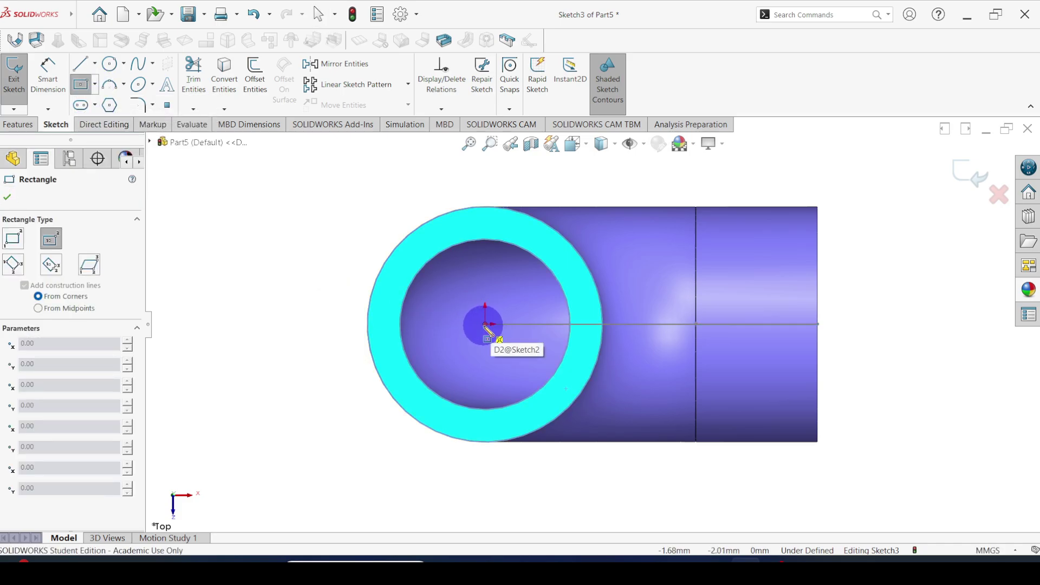
mouse_move(486, 324)
left_mouse_down()
mouse_move(338, 215)
mouse_move(333, 179)
left_mouse_up()
left_click(7, 197)
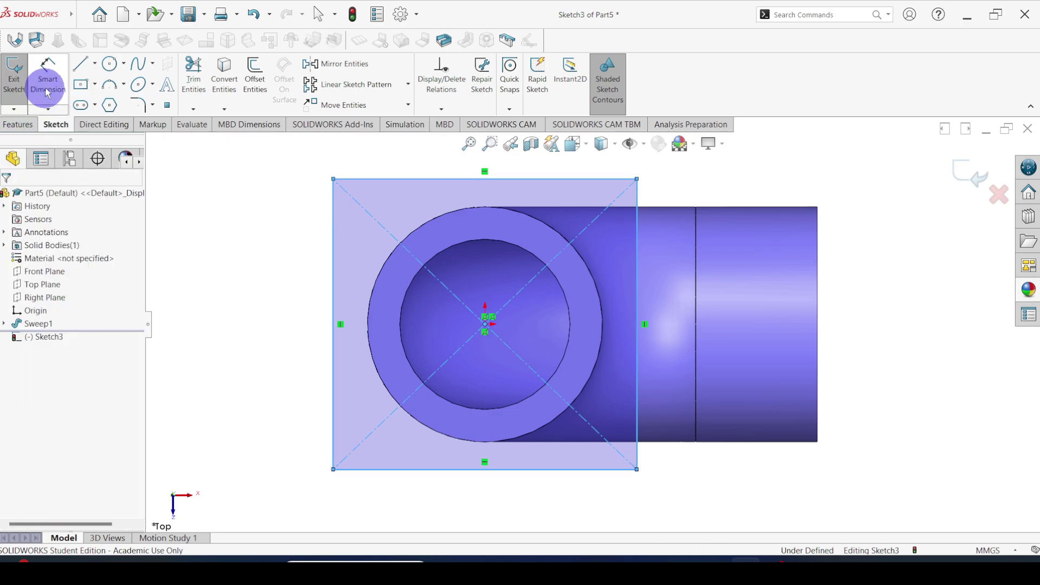
Dimension the rectangle's vertical side to 360 mm.
left_click(48, 73)
left_click(319, 357)
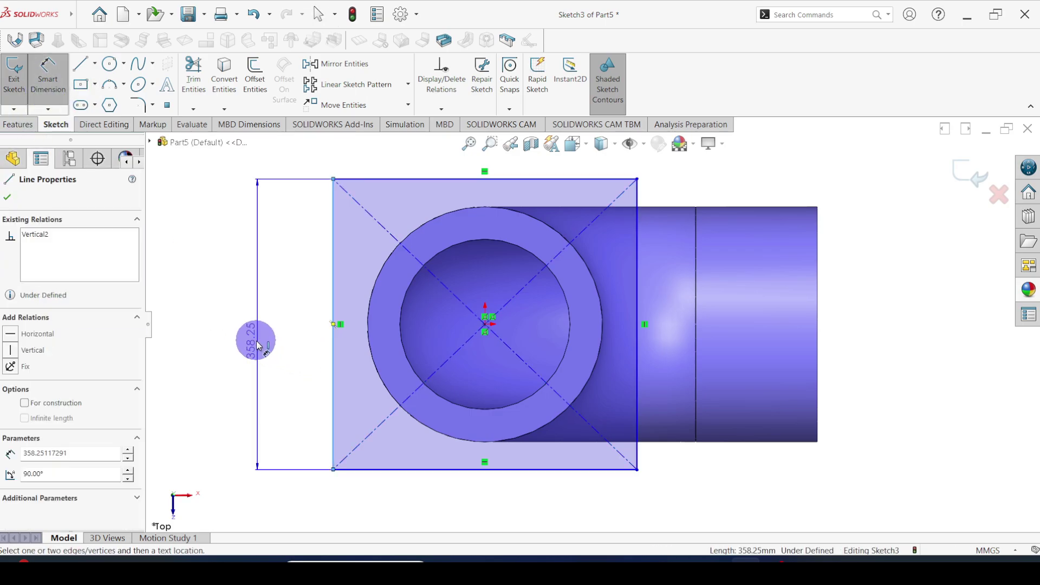
left_click(258, 348)
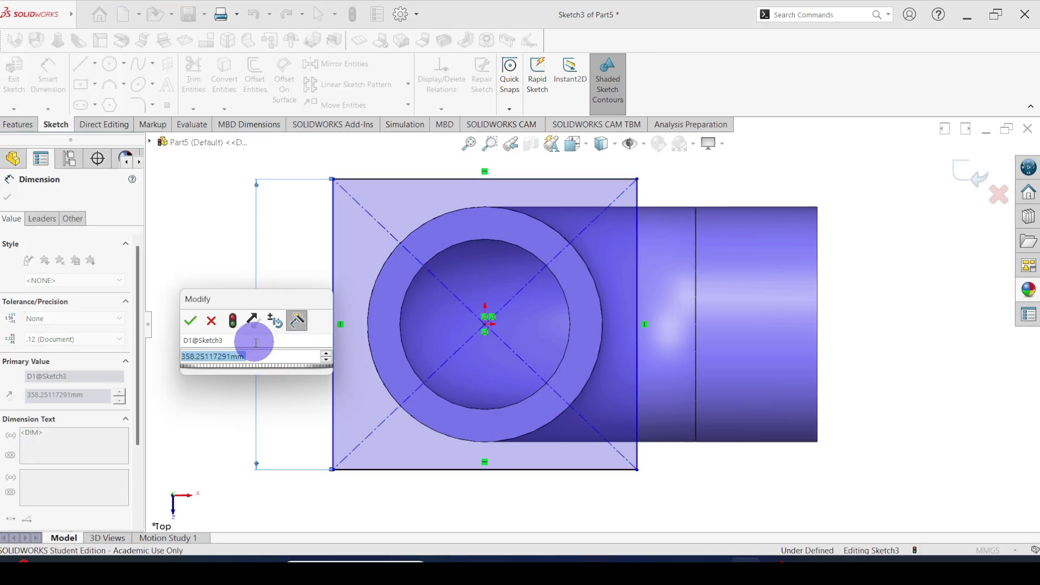
key("Return")
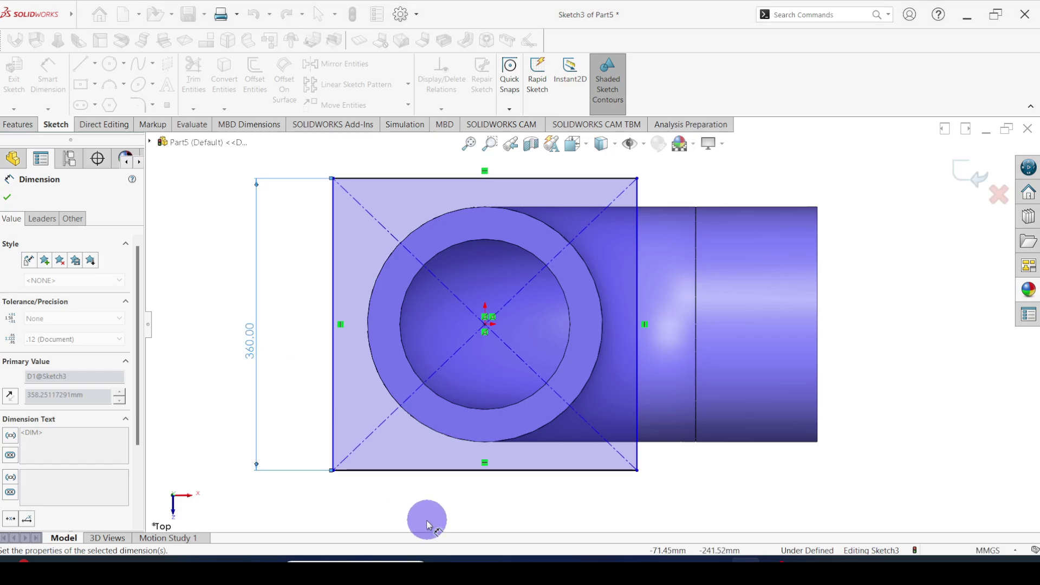
Dimension the rectangle's lower horizontal side to 360 mm.
left_click(419, 472)
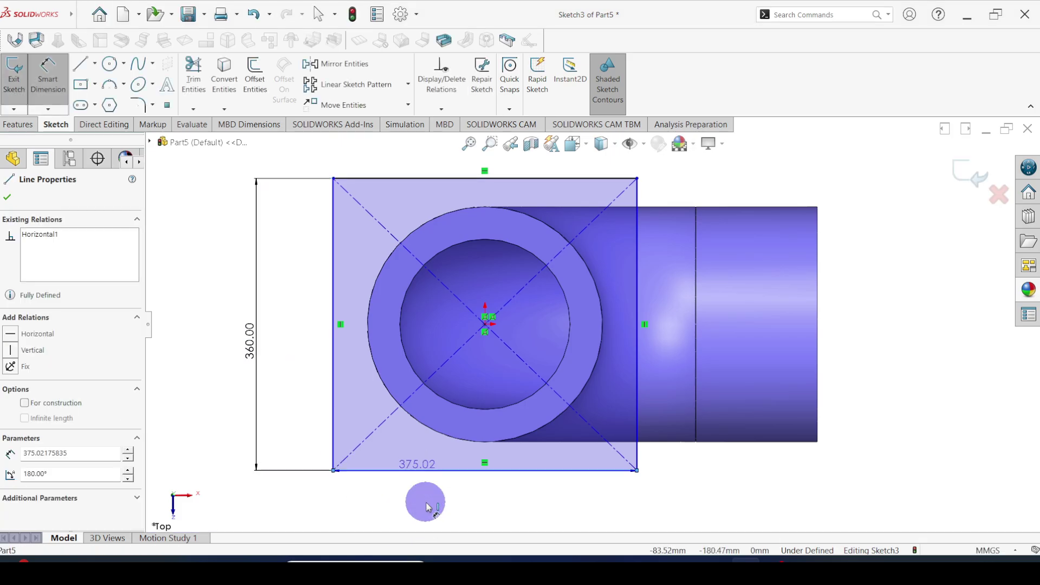
left_click(433, 506)
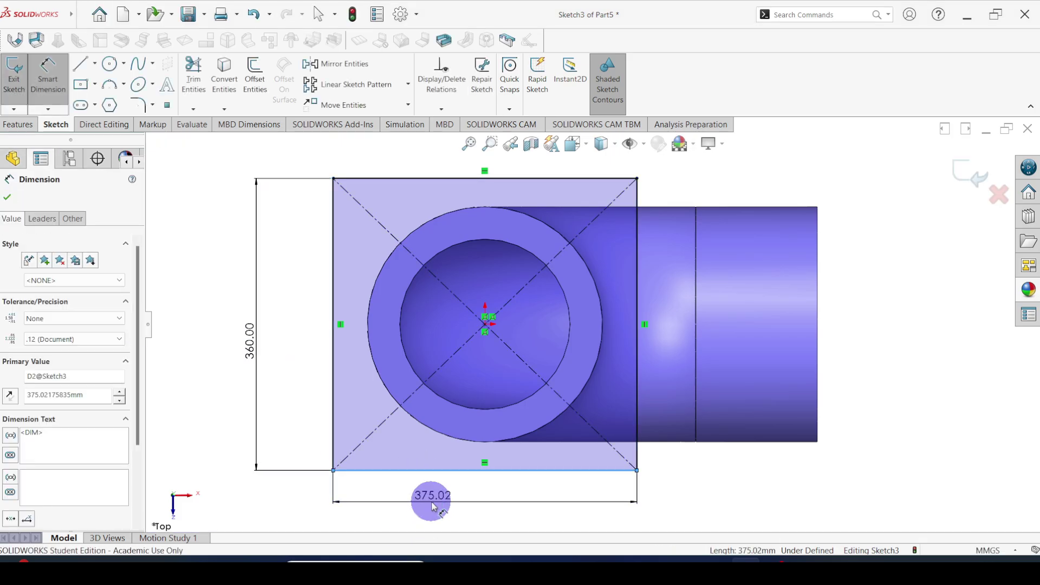
type("360")
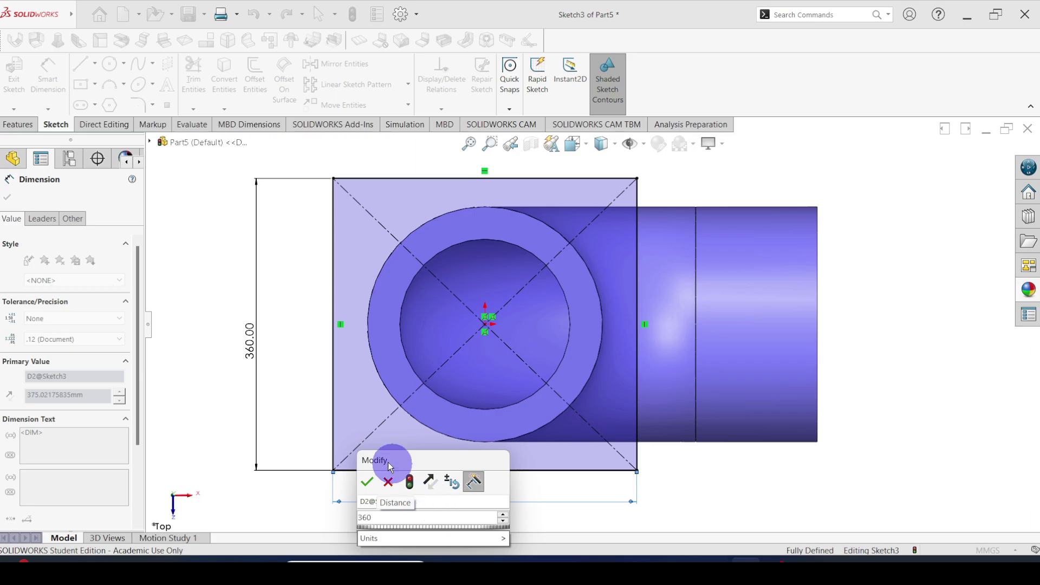
left_click(368, 482)
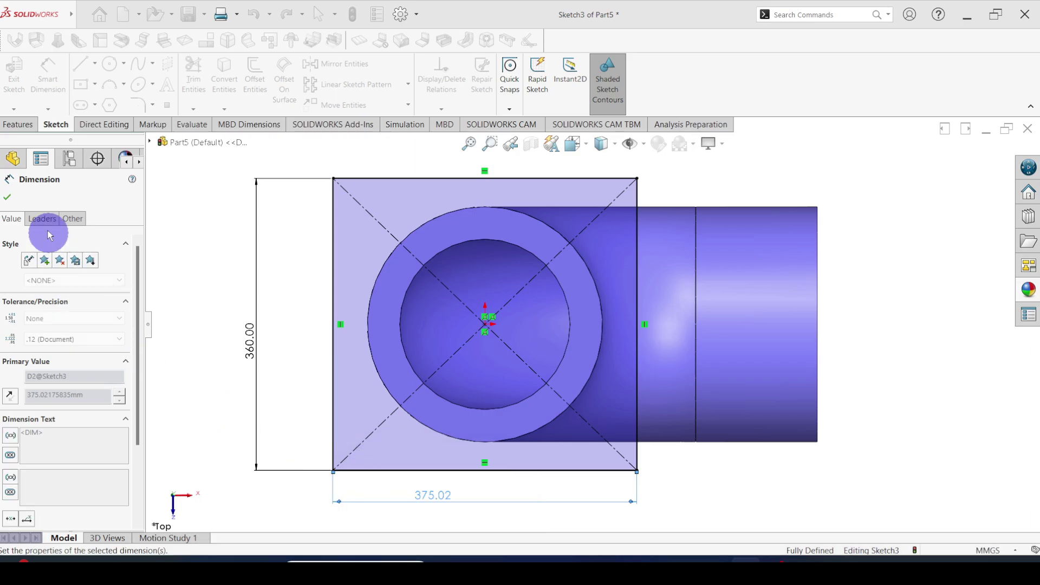
left_click(7, 197)
key("Escape")
key("f")
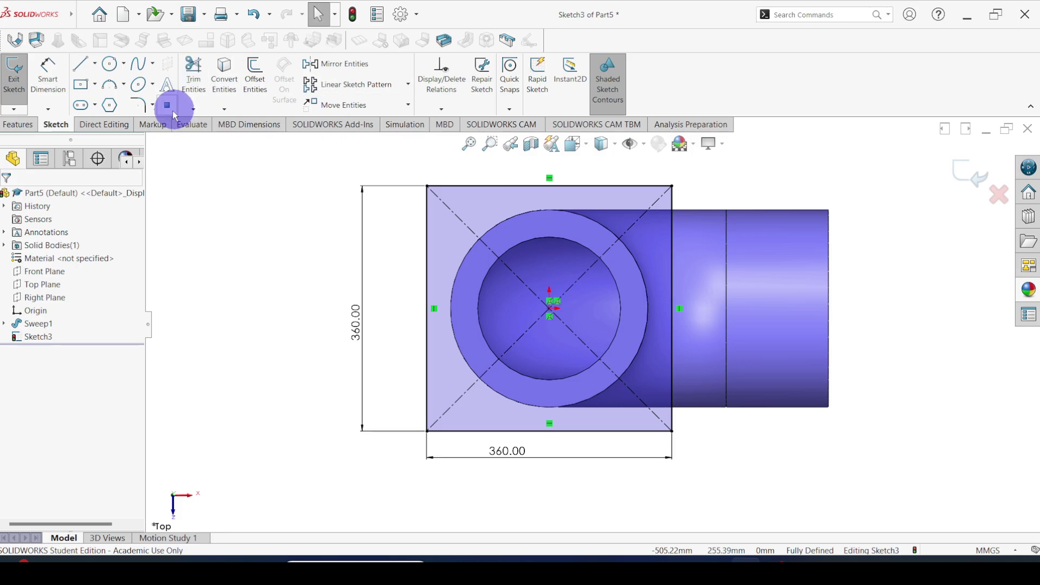
Round all four corners of the square flange outline with 20 mm sketch fillets.
left_click(147, 111)
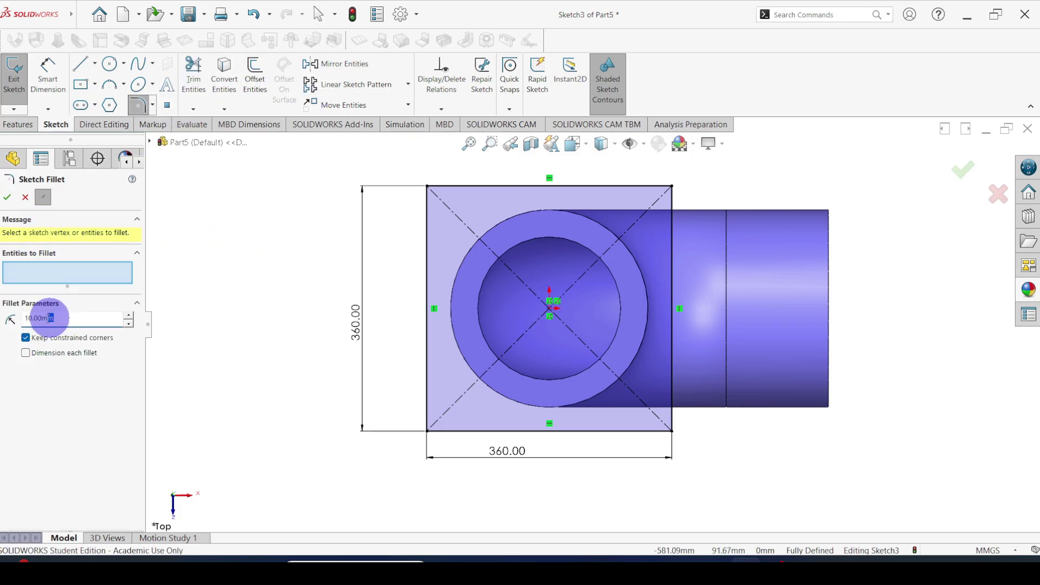
left_click_drag(49, 318, 1, 320)
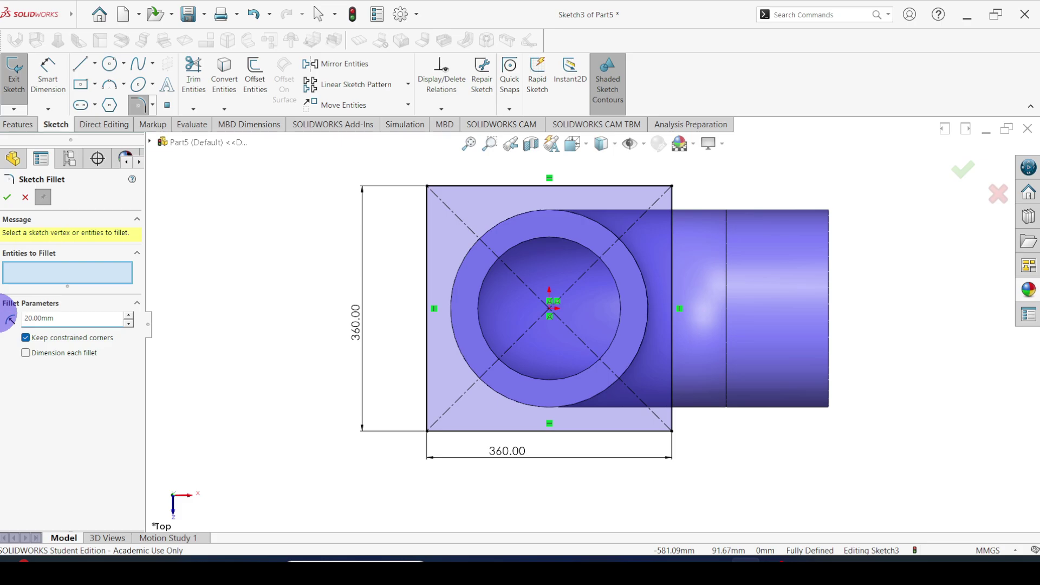
left_click(427, 187)
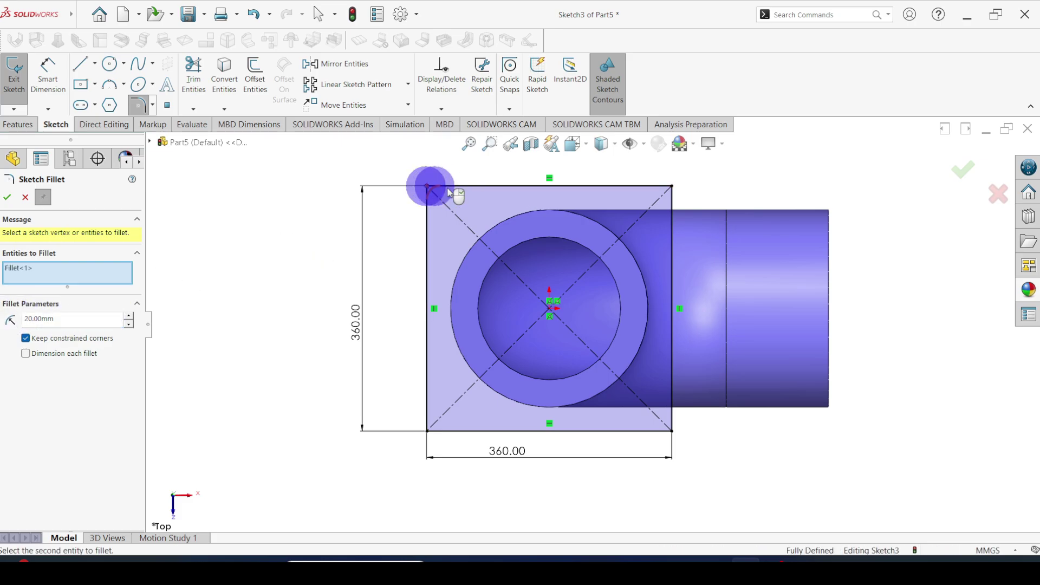
left_click(671, 187)
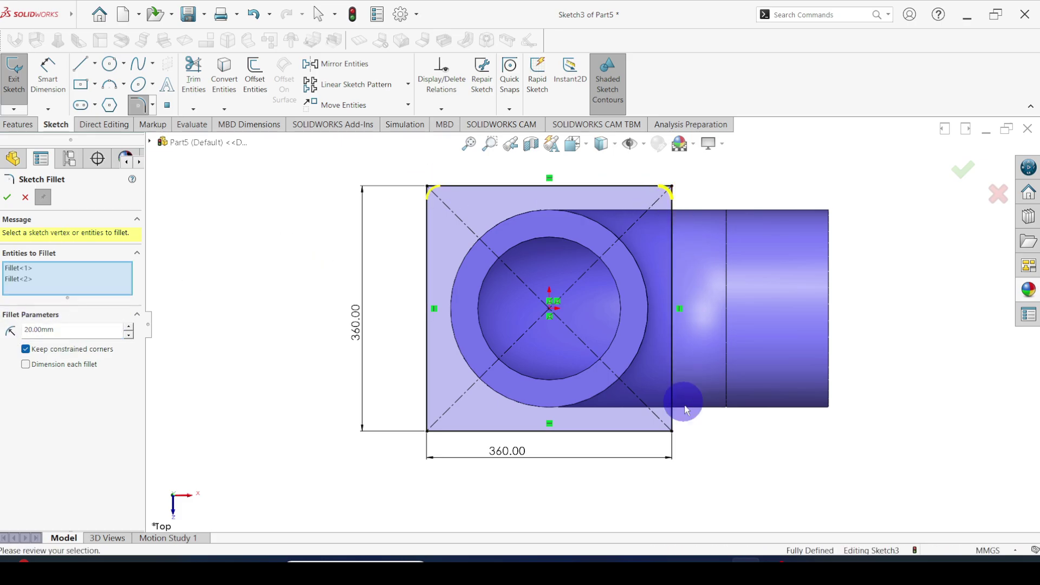
left_click(672, 432)
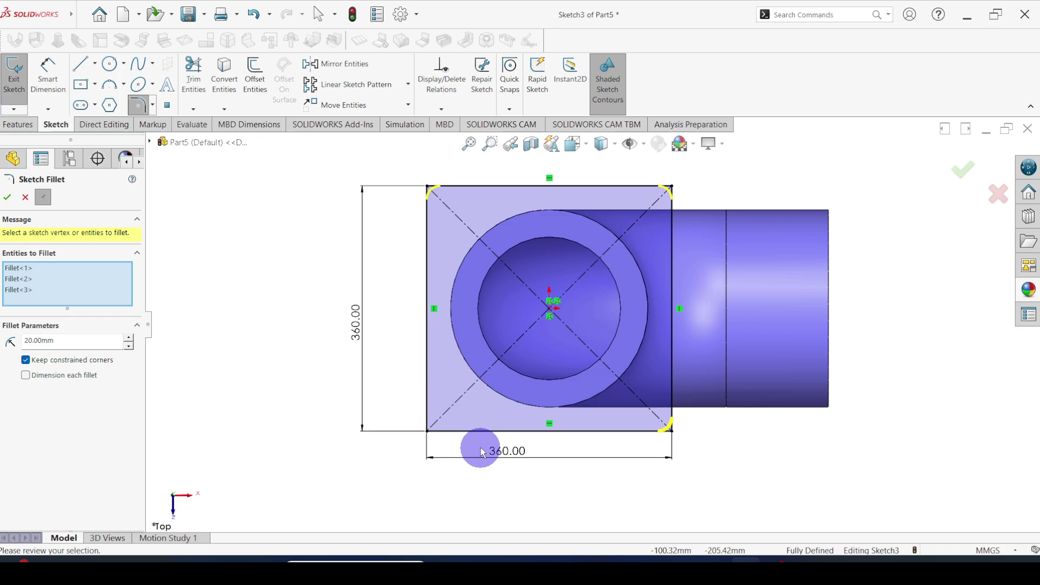
left_click(425, 431)
left_click(7, 197)
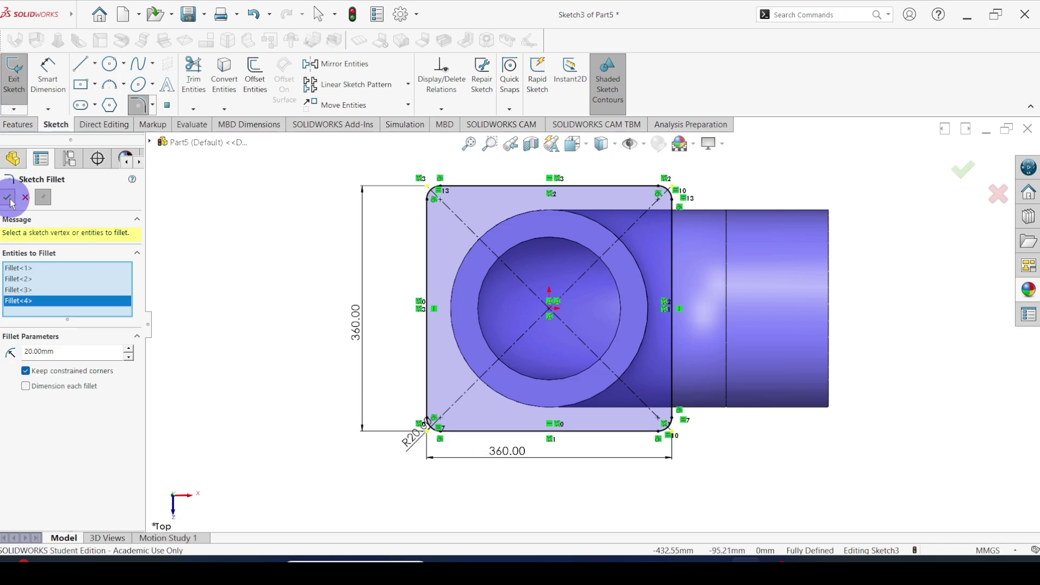
Sketch a circle about 210 mm in diameter centred on the origin, reaching the pipe's inner bore edge.
left_click(110, 65)
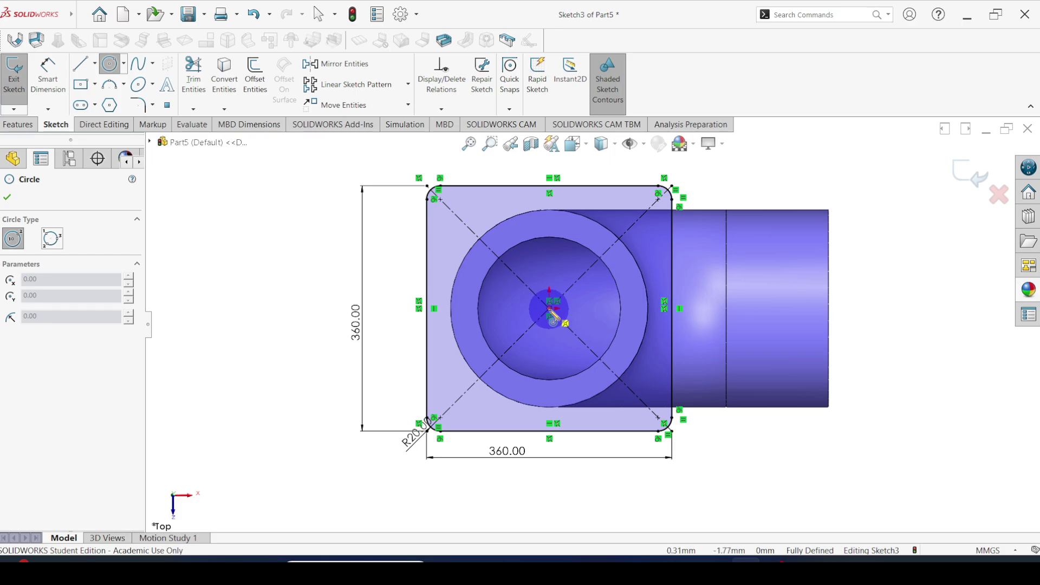
left_click(550, 310)
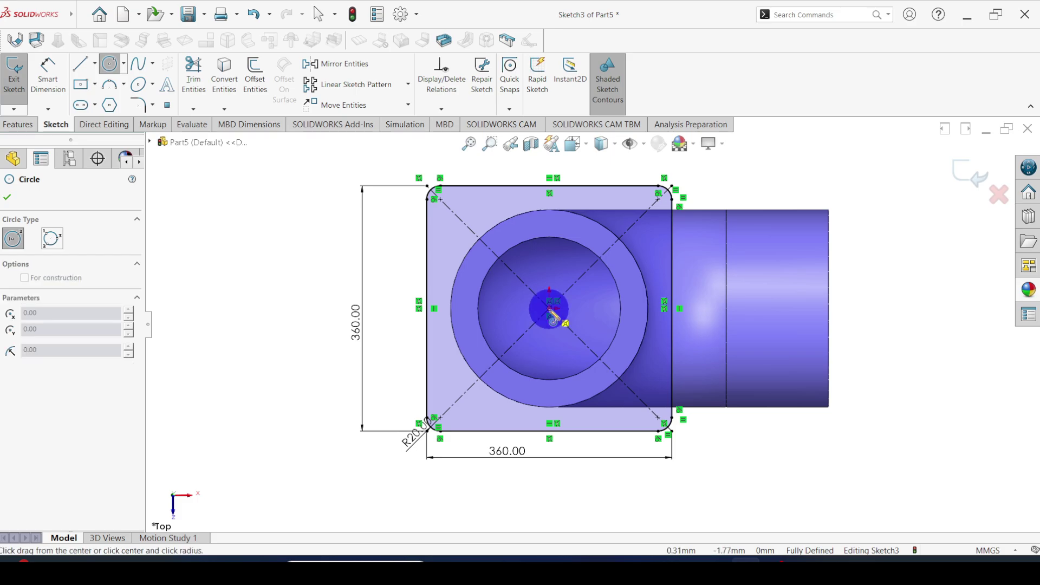
left_click(488, 291)
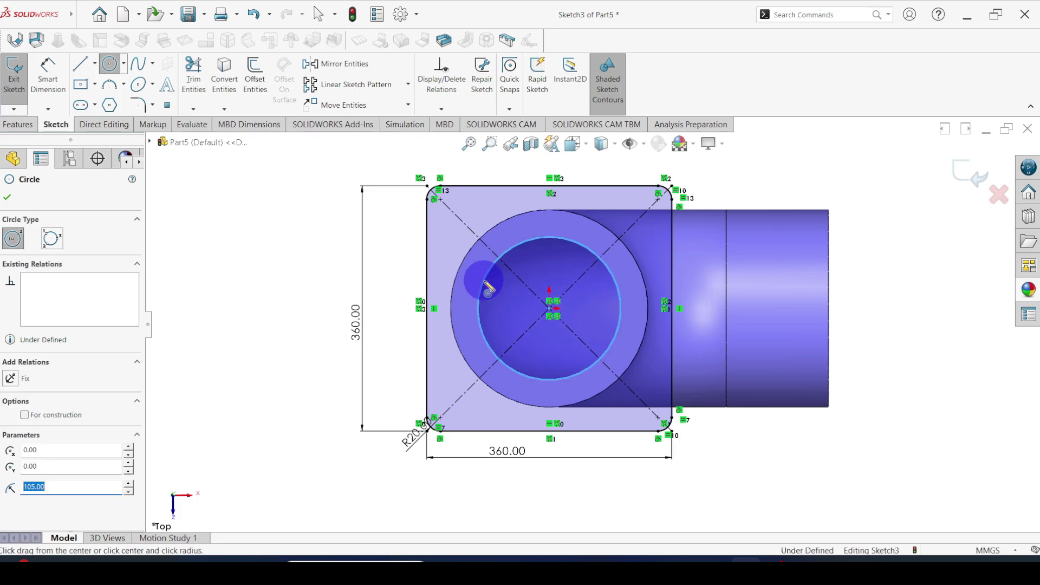
key("Escape")
Add a diameter dimension to the central bore circle and accept its value.
left_click(47, 73)
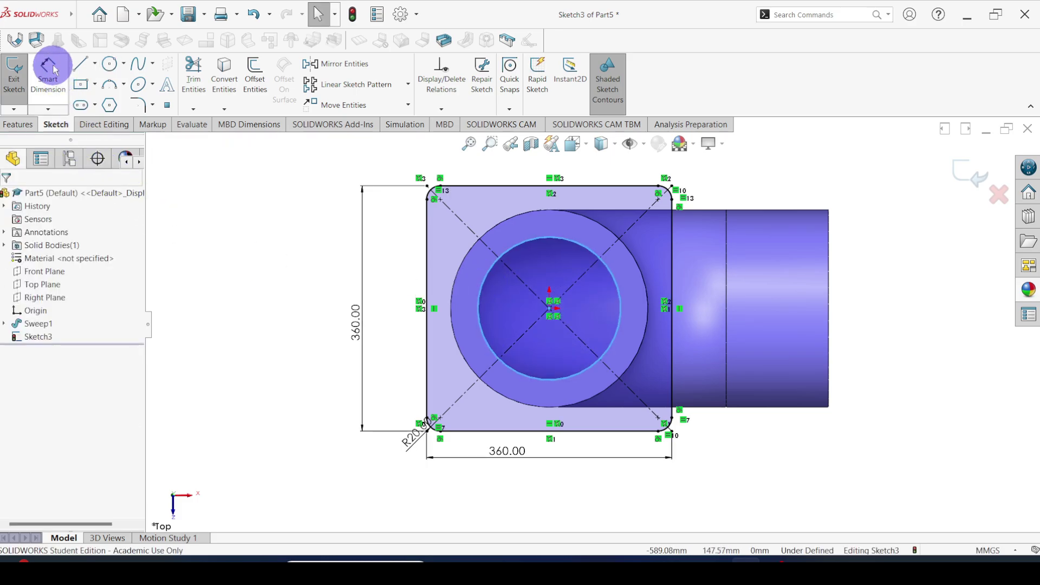
left_click(478, 319)
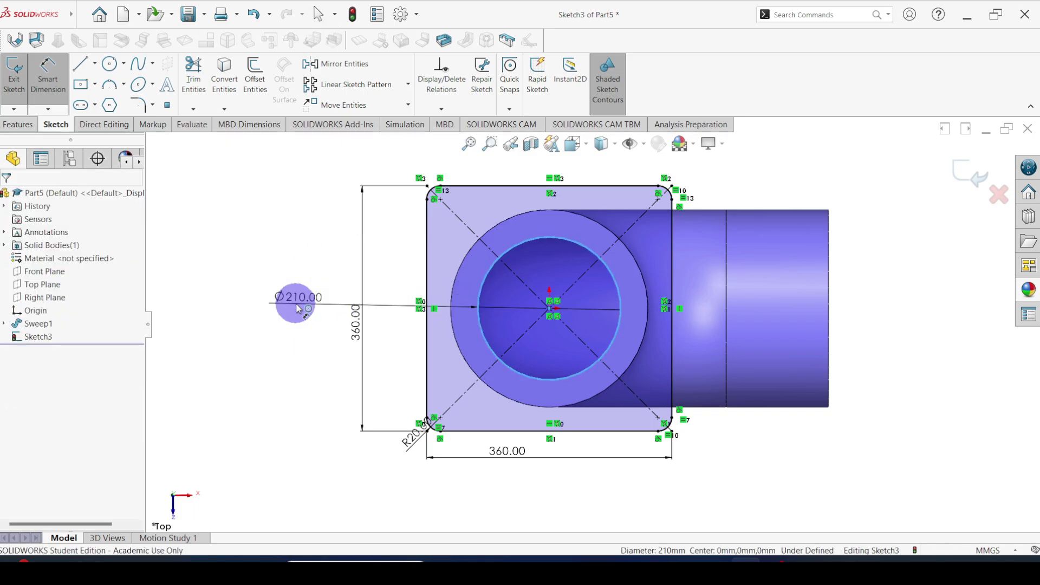
left_click(295, 308)
left_click(233, 279)
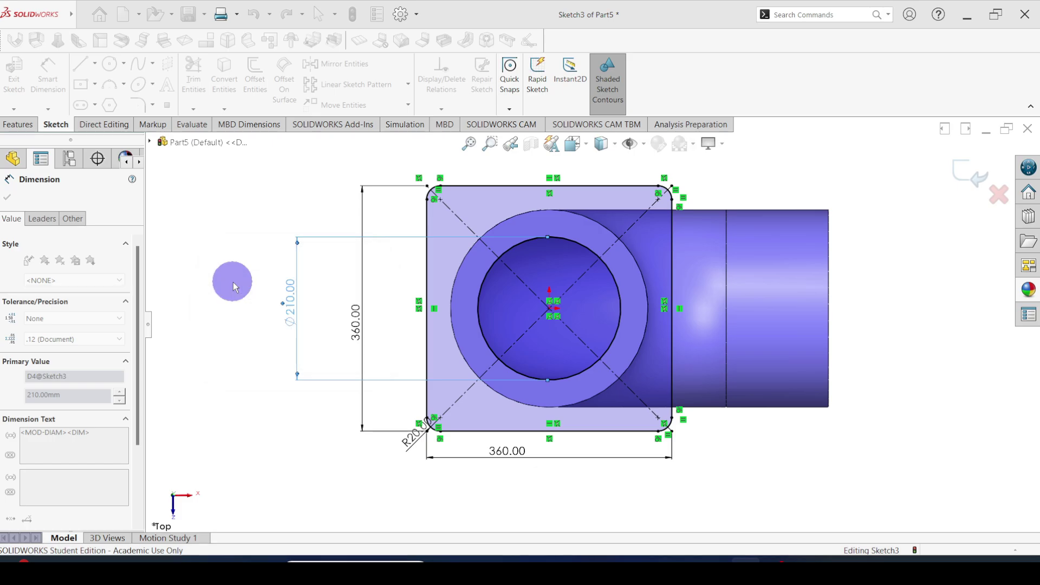
left_click(7, 197)
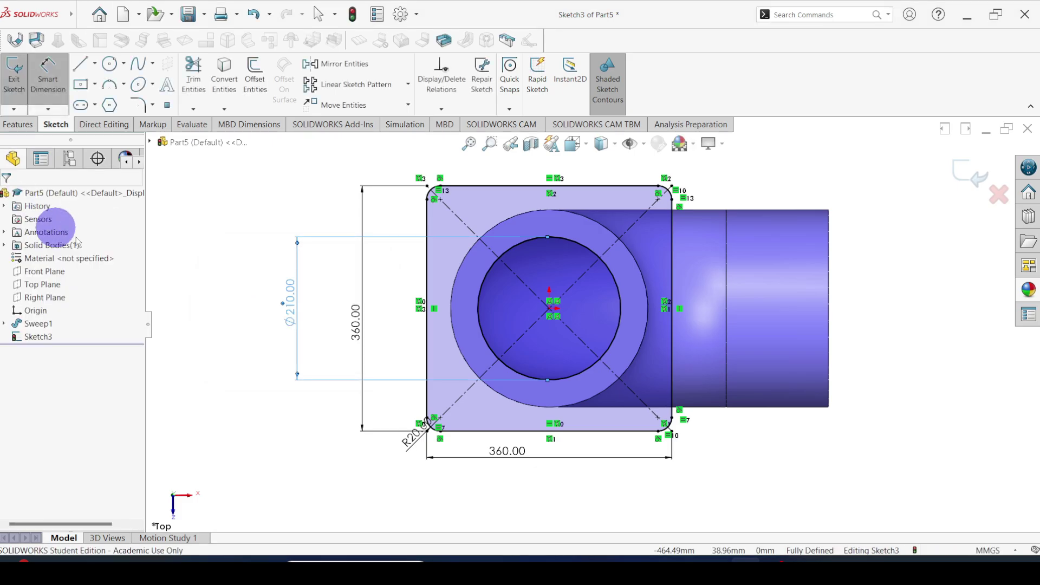
Check the bolt holes in bolded.PDF, and sketch a circle about 75 mm in diameter on the flange's diagonal near its upper-left corner.
left_click(514, 551)
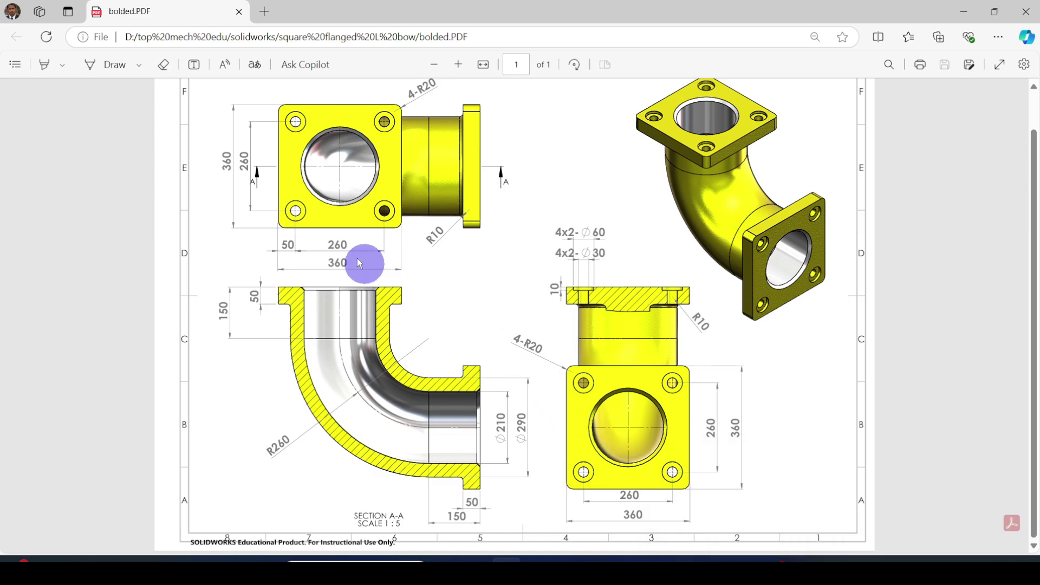
left_click(740, 557)
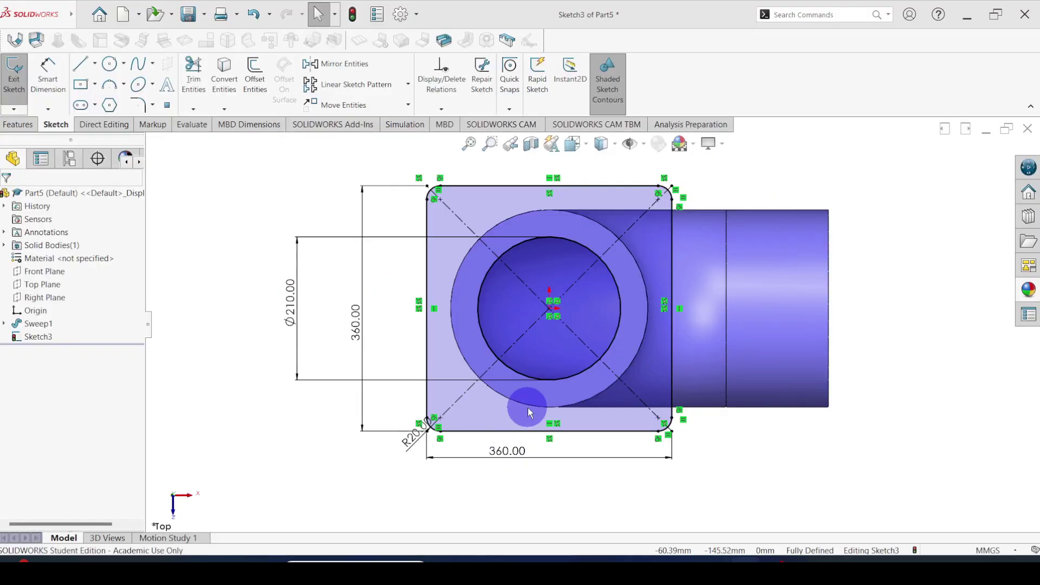
left_click(111, 65)
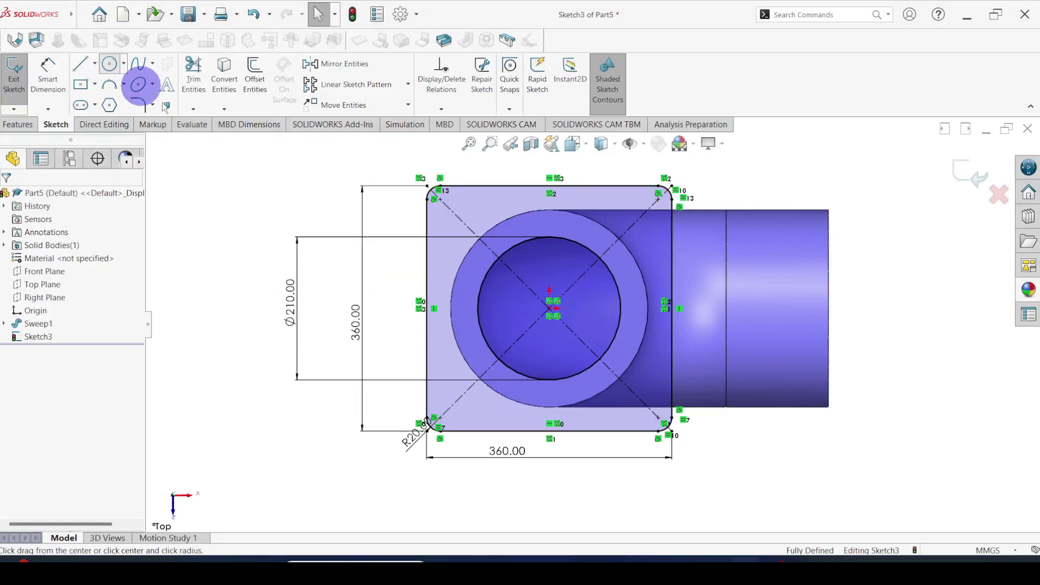
left_click(467, 234)
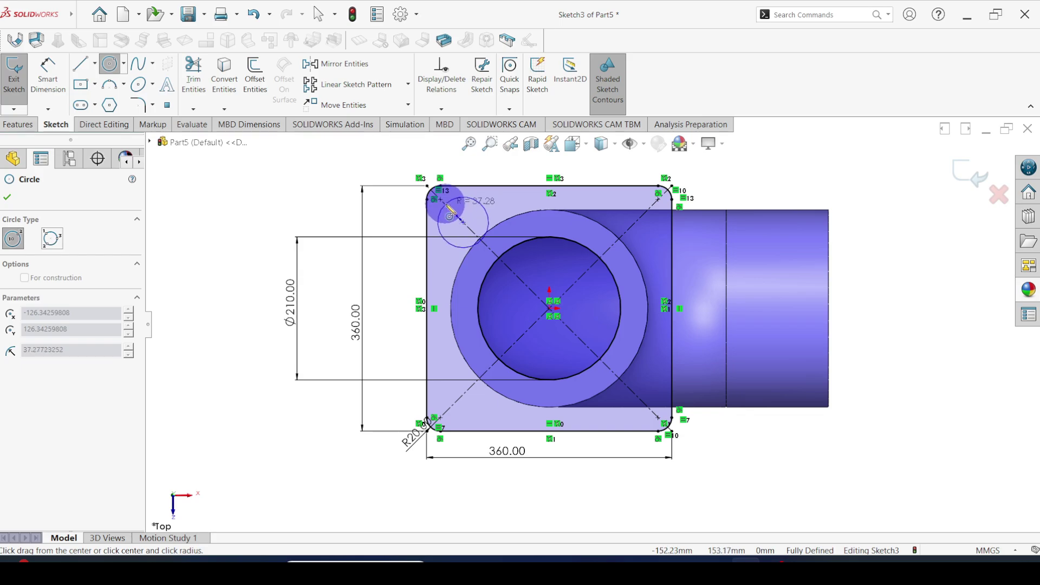
left_click(446, 205)
key("Escape")
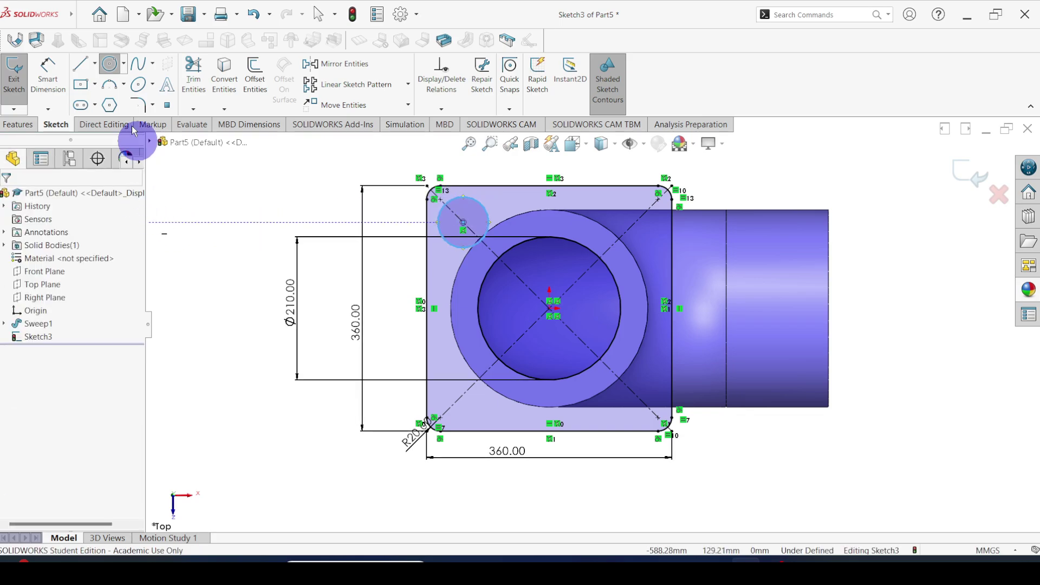
Dimension the corner circle on the flange's diagonal to a 60 mm diameter.
left_click(48, 70)
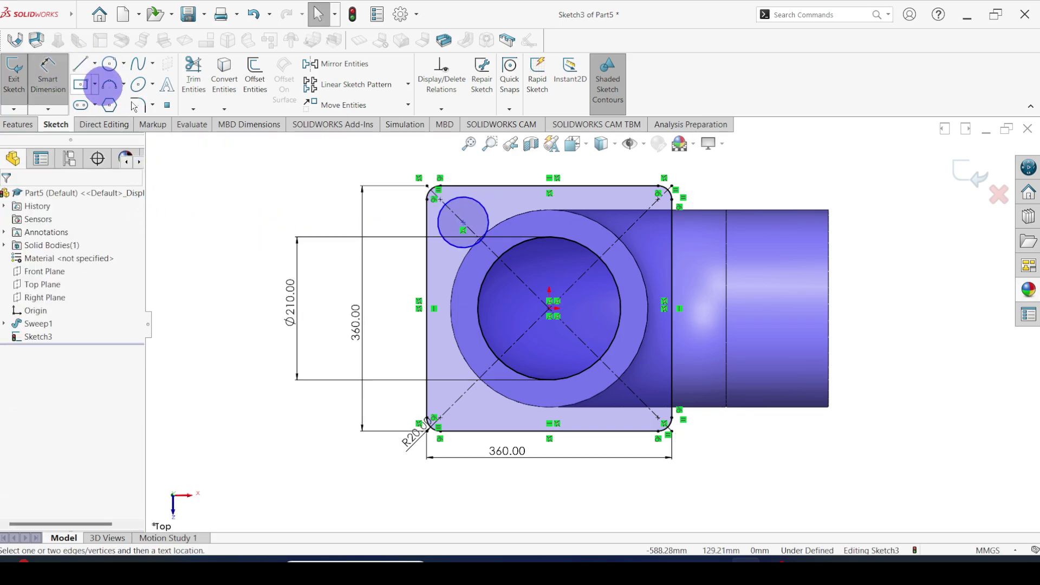
left_click(461, 187)
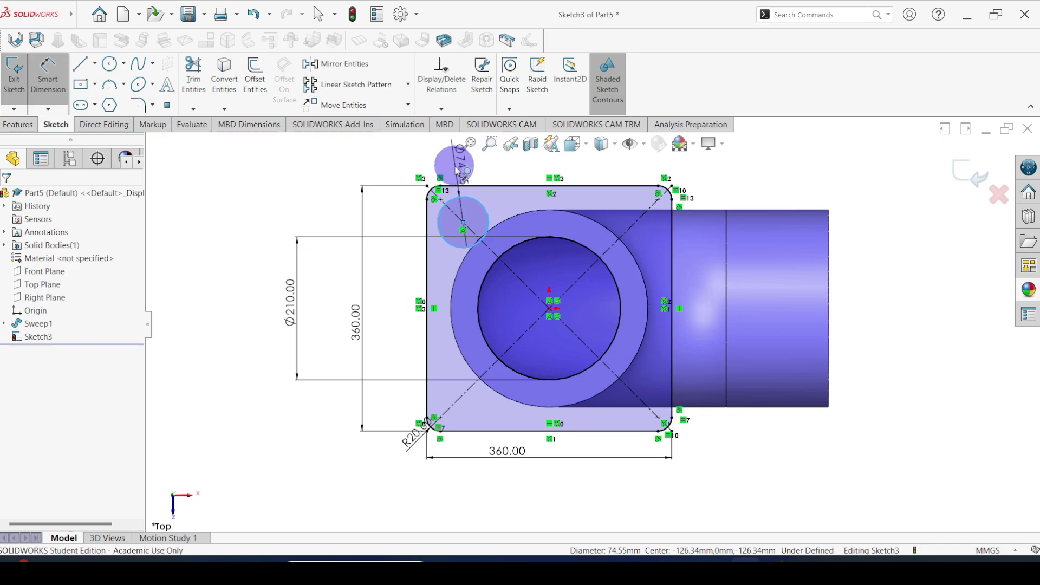
left_click(457, 173)
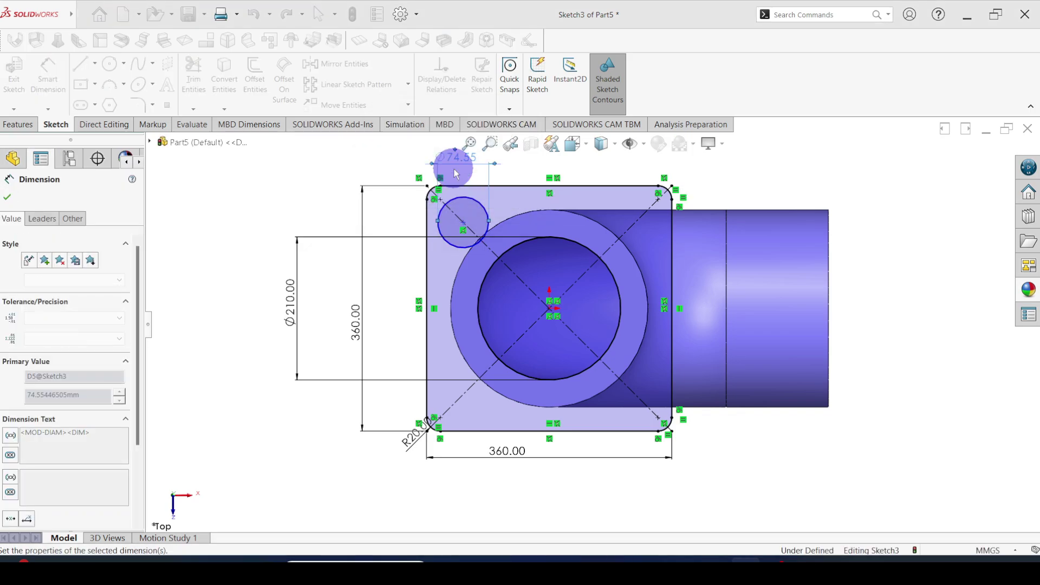
type("60")
key("Return")
left_click(7, 196)
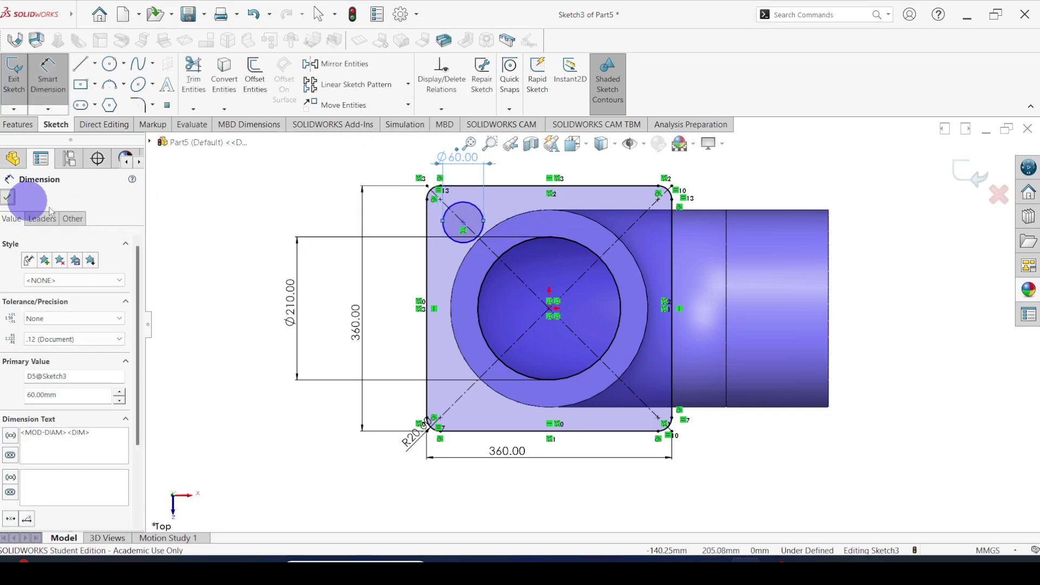
Sketch a smaller circle about 36 mm in diameter, concentric with the 60 mm corner circle.
scroll(459, 250, "down", 2)
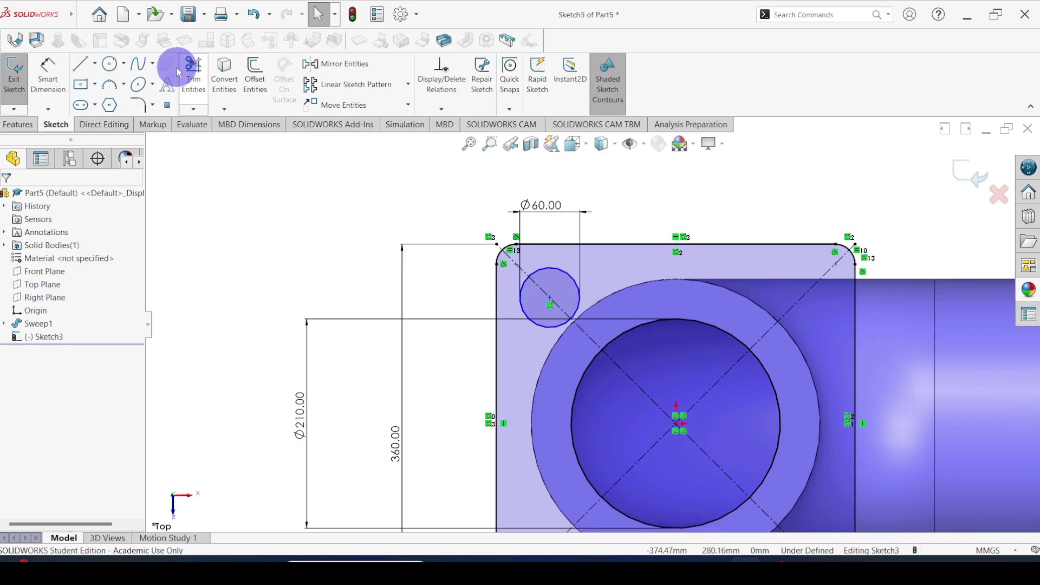
left_click(111, 65)
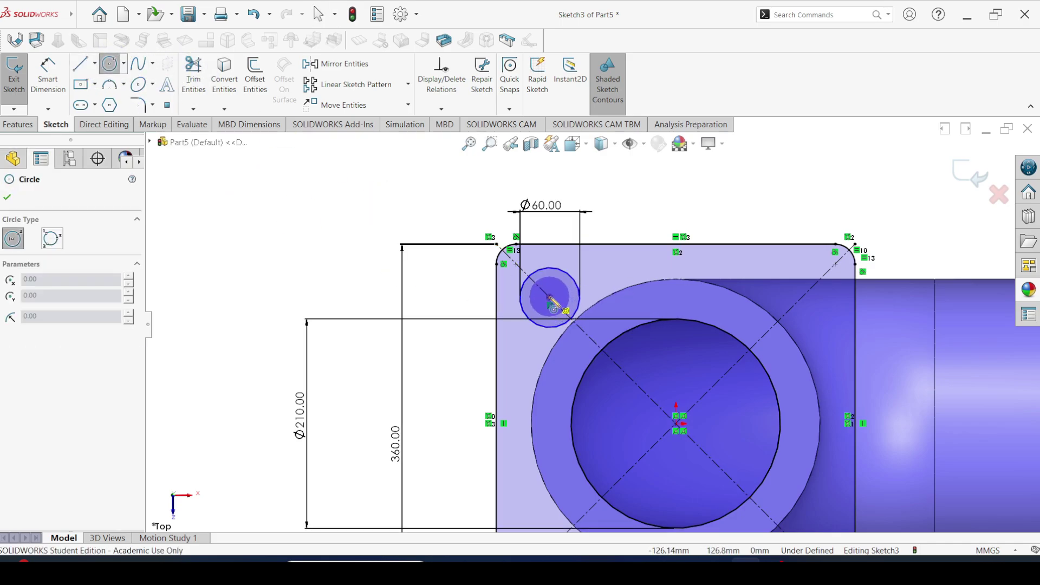
left_click(548, 296)
left_click(563, 287)
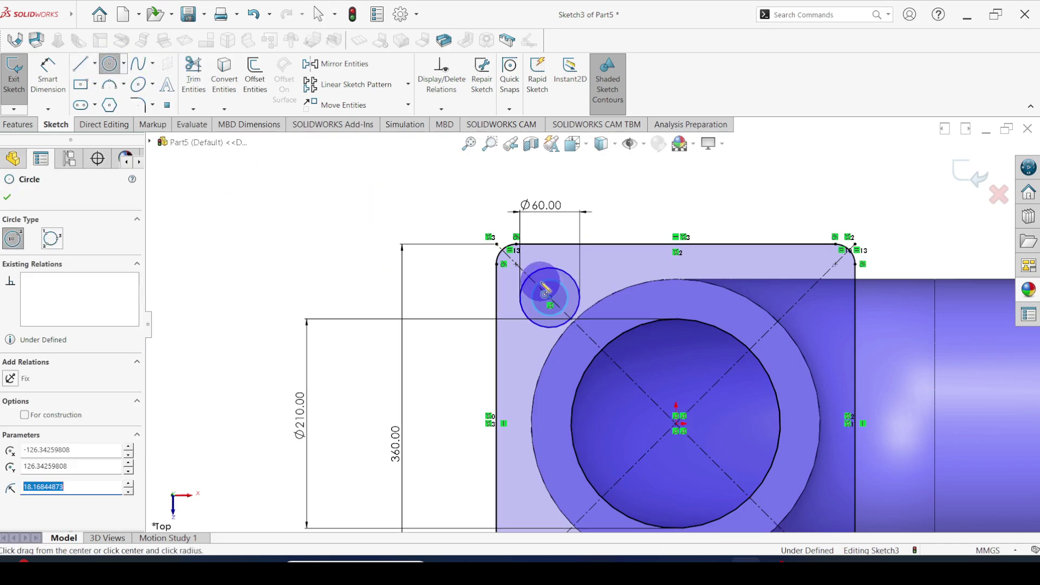
left_click(9, 197)
Dimension the smaller concentric corner circle to a 30 mm diameter.
left_click(48, 73)
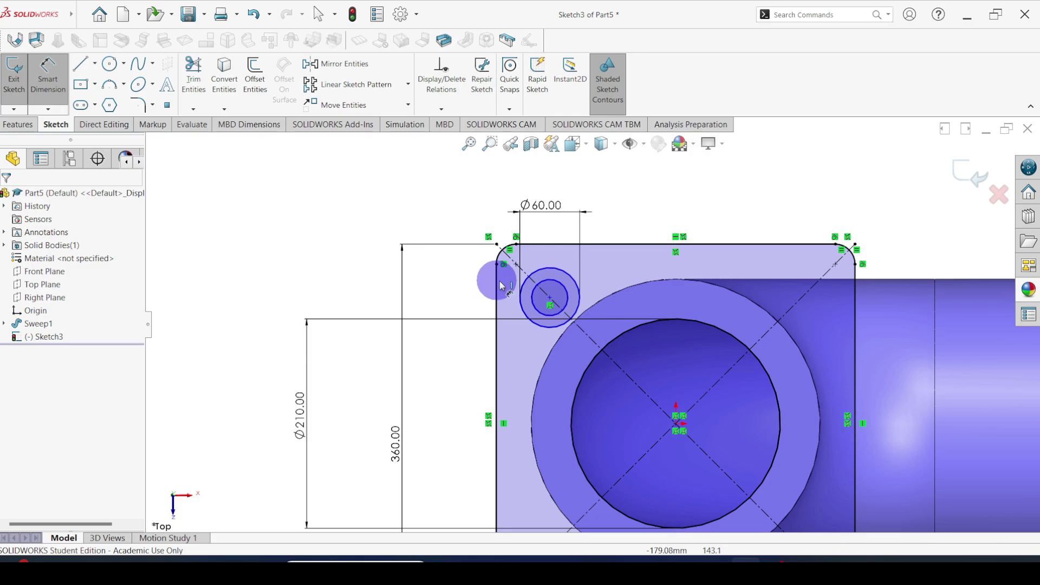
left_click(556, 286)
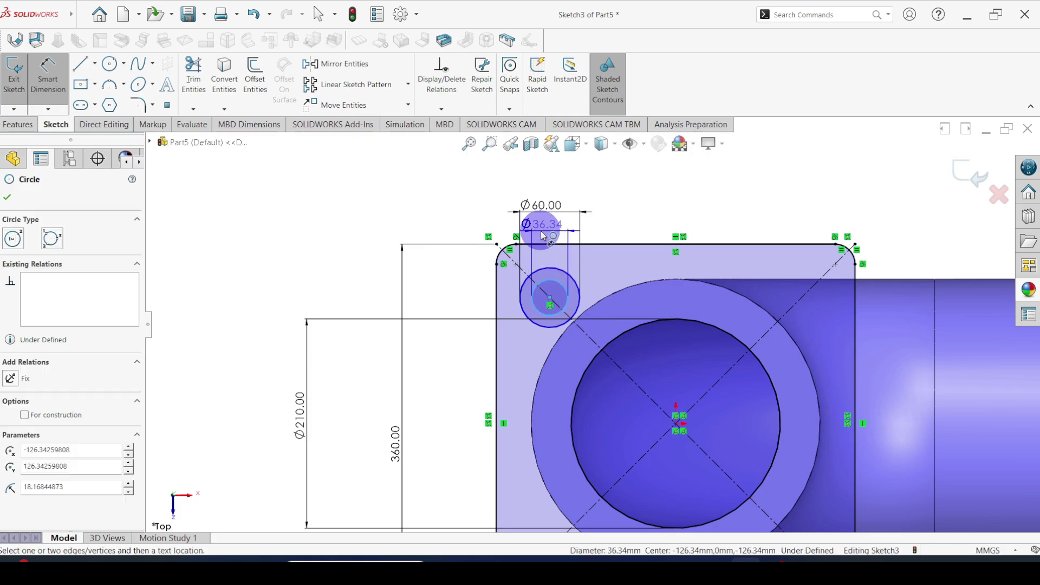
left_click(542, 233)
type("6")
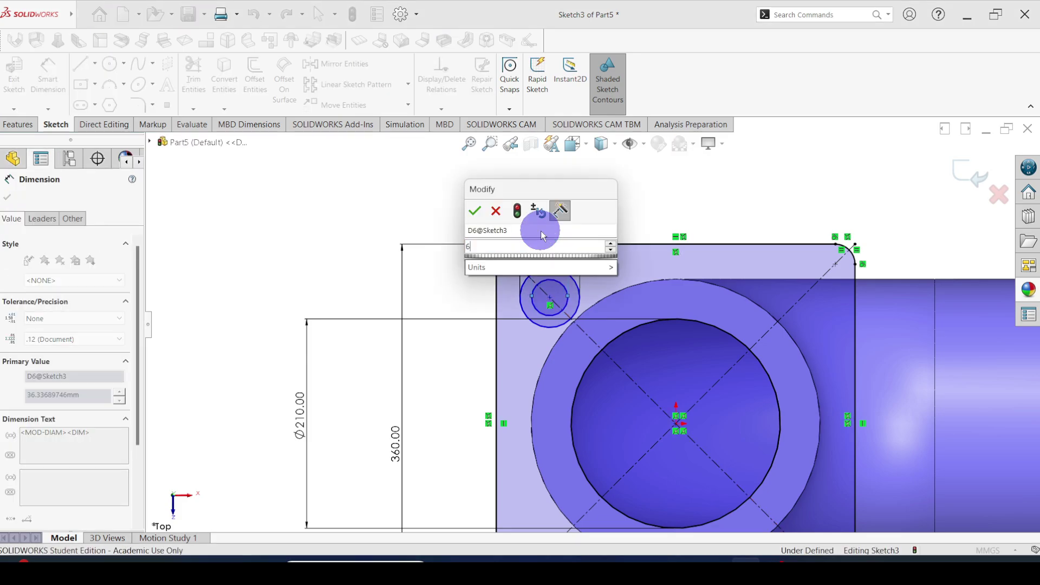
key("BackSpace")
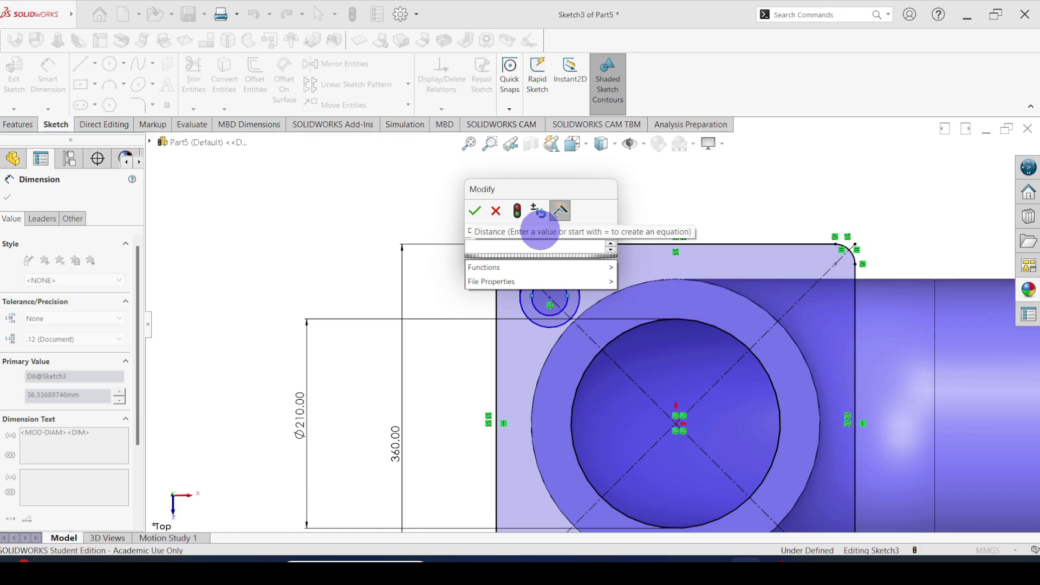
type("30")
key("Return")
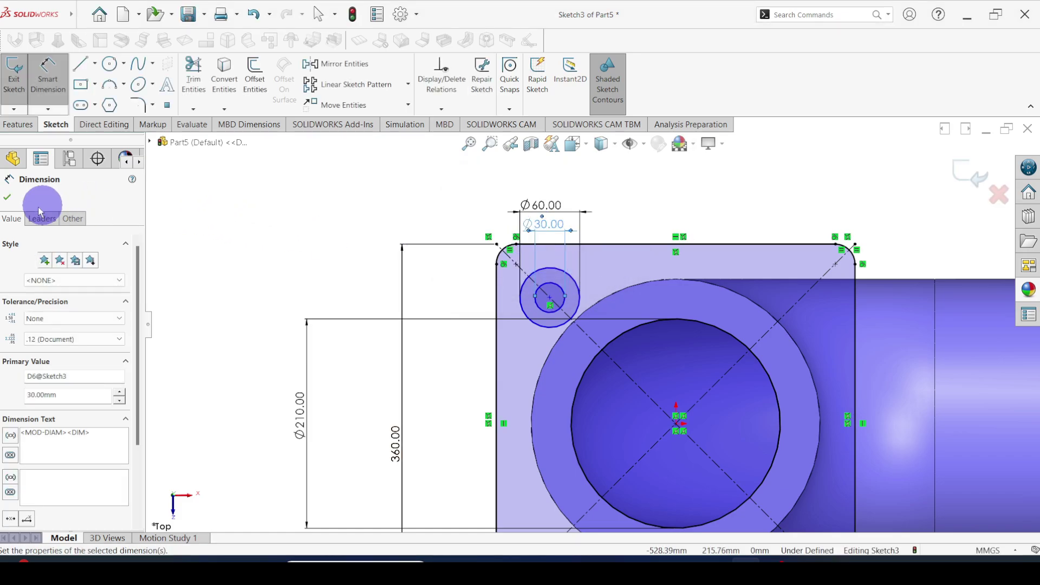
Check the hole offset in bolded.PDF, and dimension the concentric corner circles' centre 50 mm from the flange's upper edge.
left_click(8, 202)
left_click(43, 75)
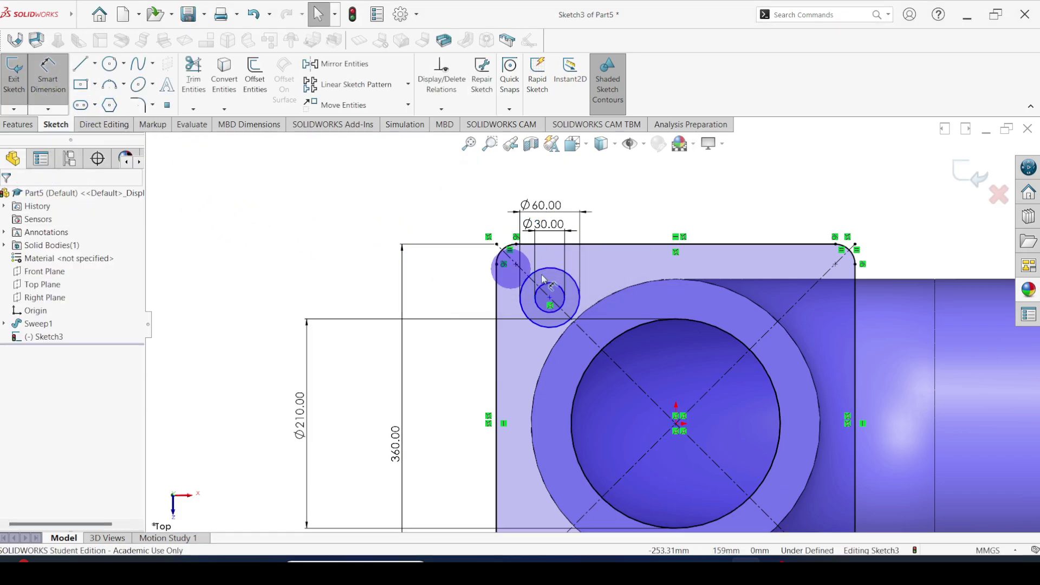
left_click(608, 249)
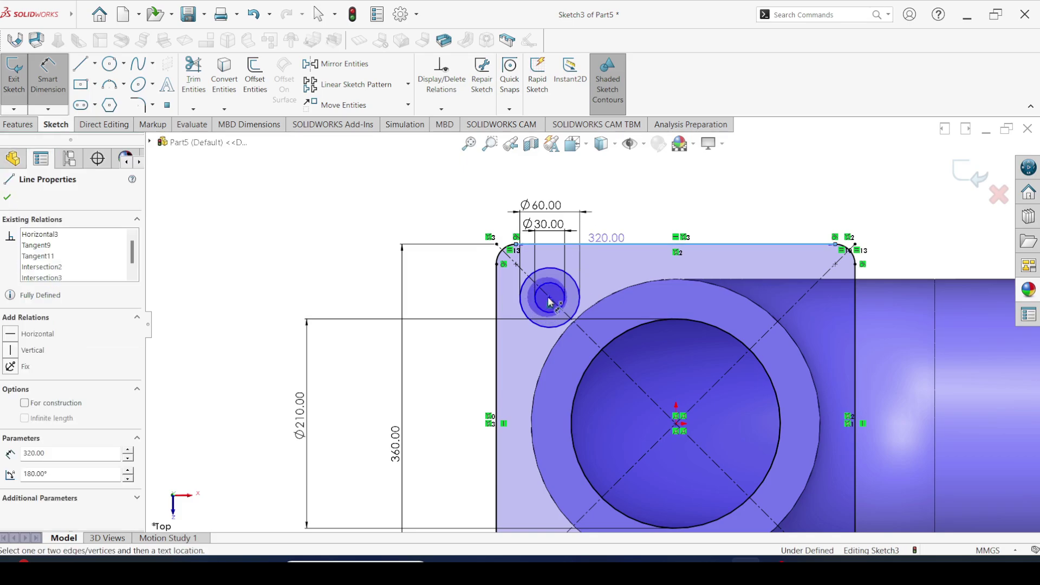
left_click(550, 299)
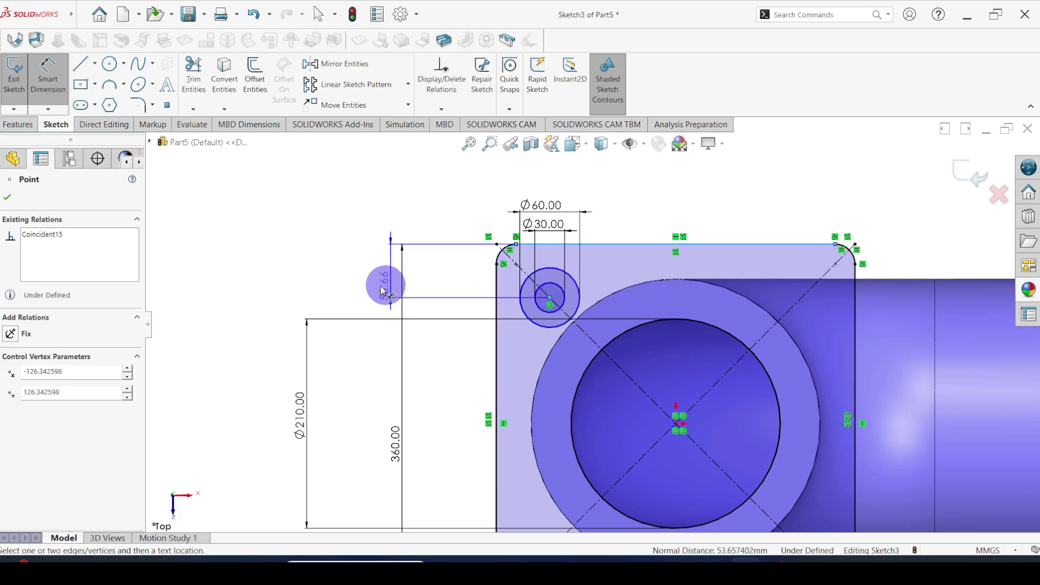
left_click(358, 289)
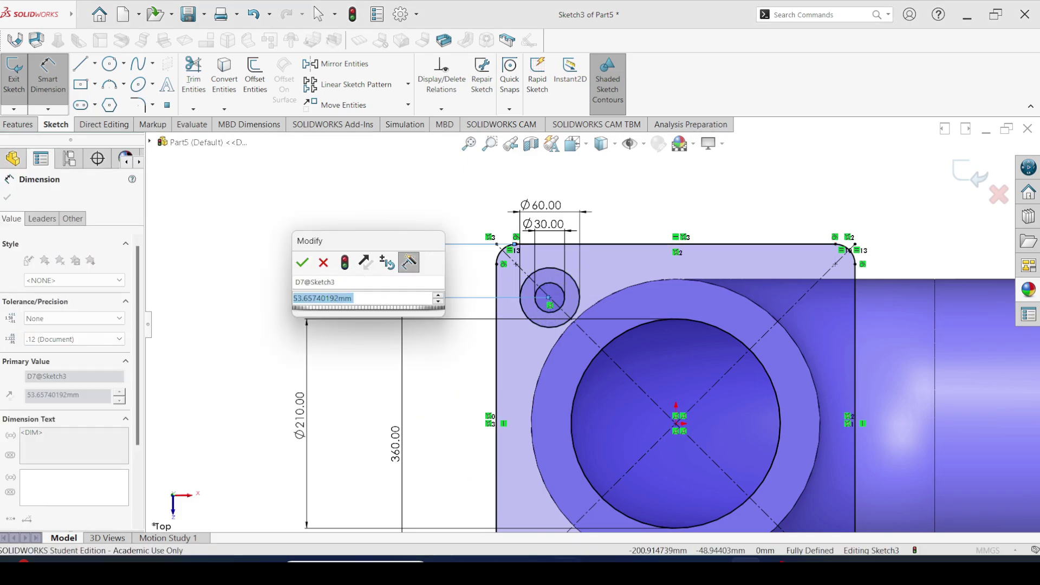
key("alt+Tab")
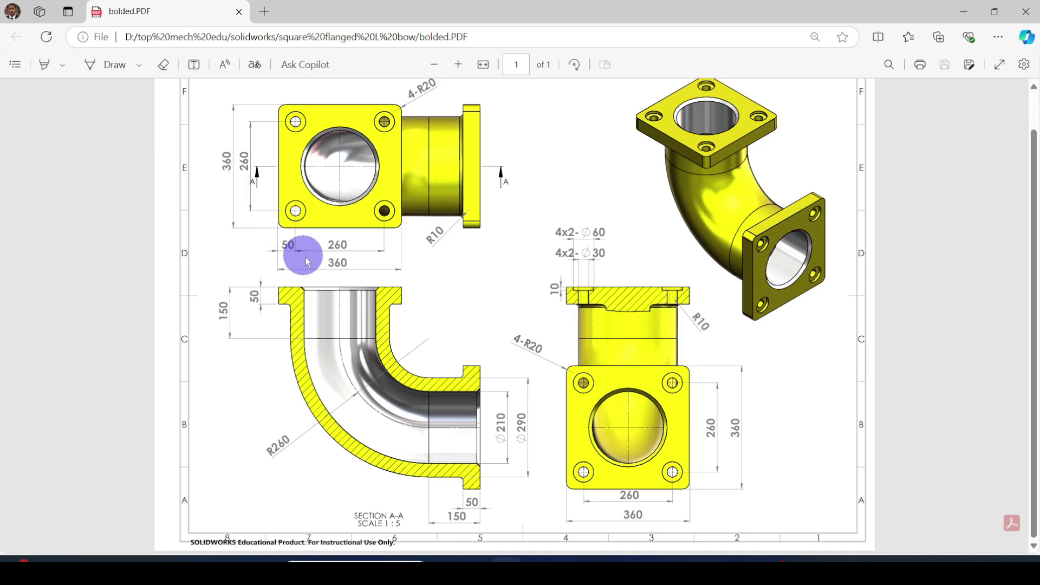
left_click(748, 558)
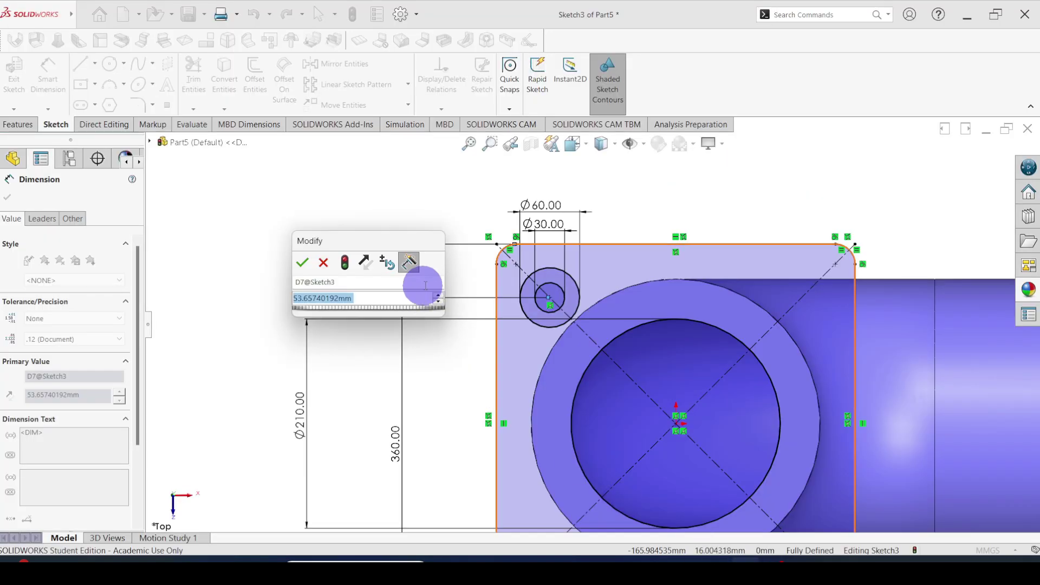
type("50")
key("Return")
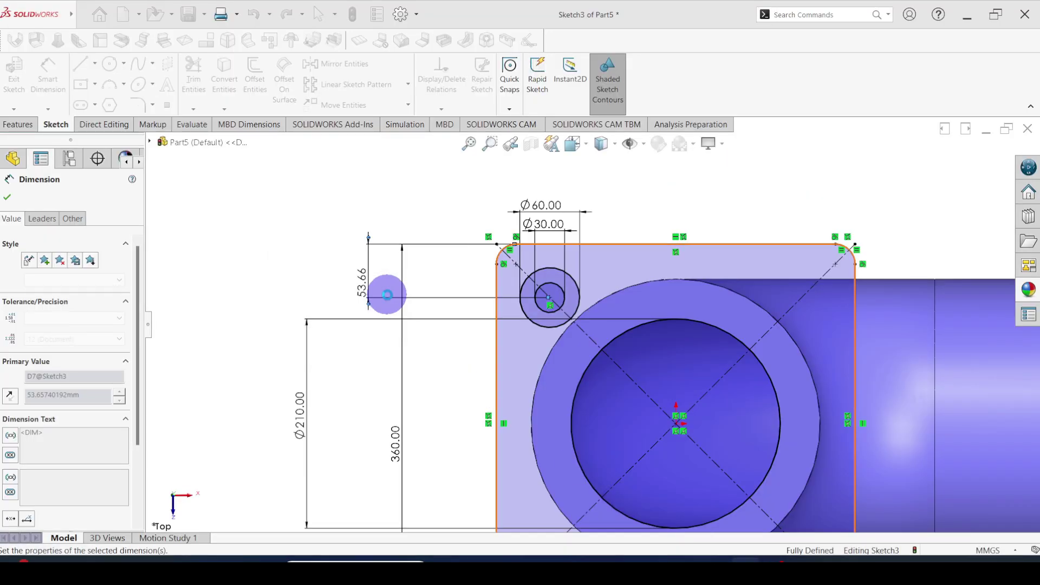
left_click(8, 196)
key("Escape")
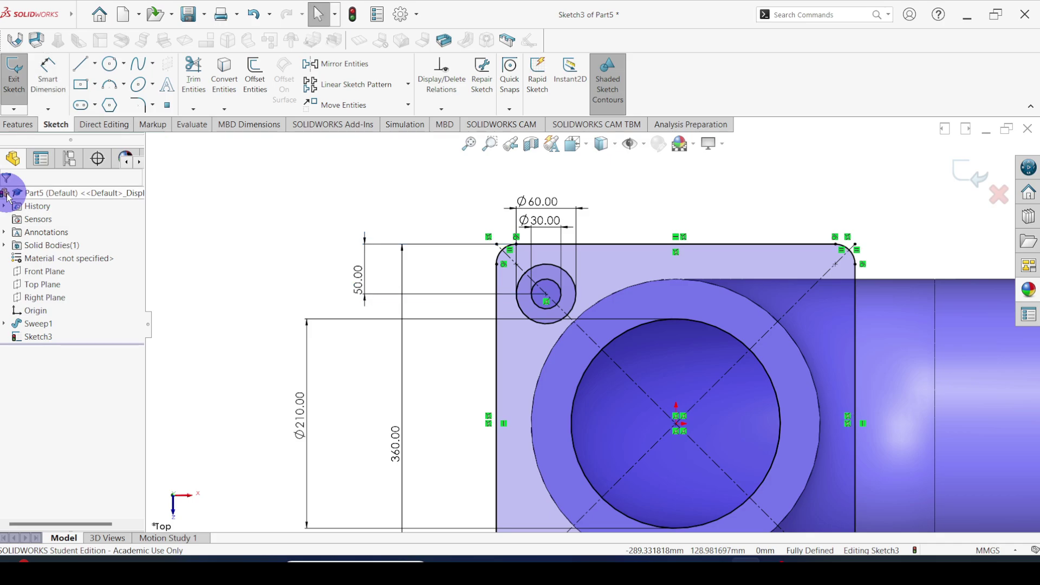
Sketch a vertical construction line about 134 mm long with its midpoint on the origin at the flange's centre.
middle_click_drag(616, 300, 534, 246, "ctrl")
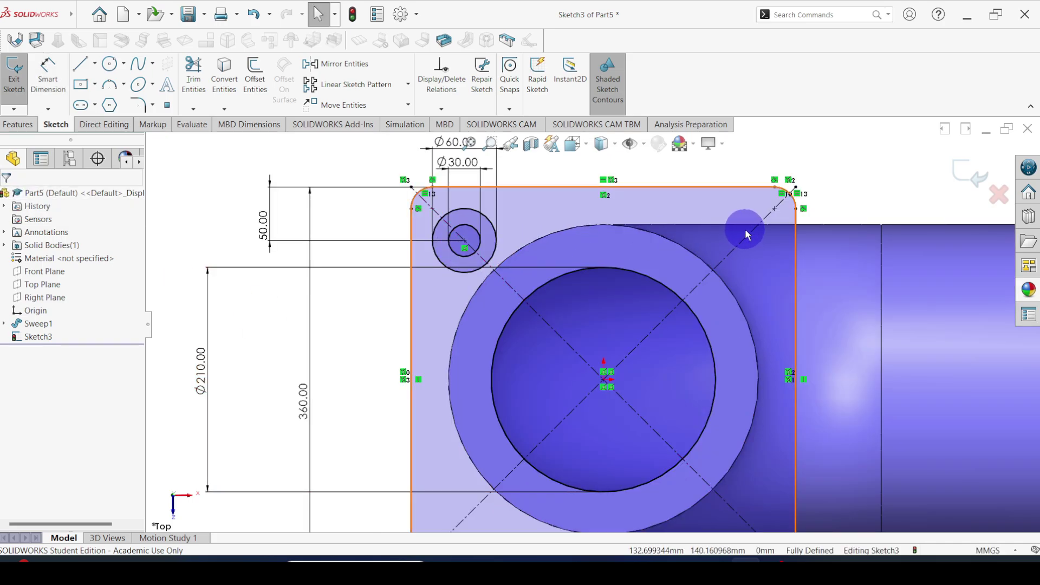
scroll(615, 374, "up", 2)
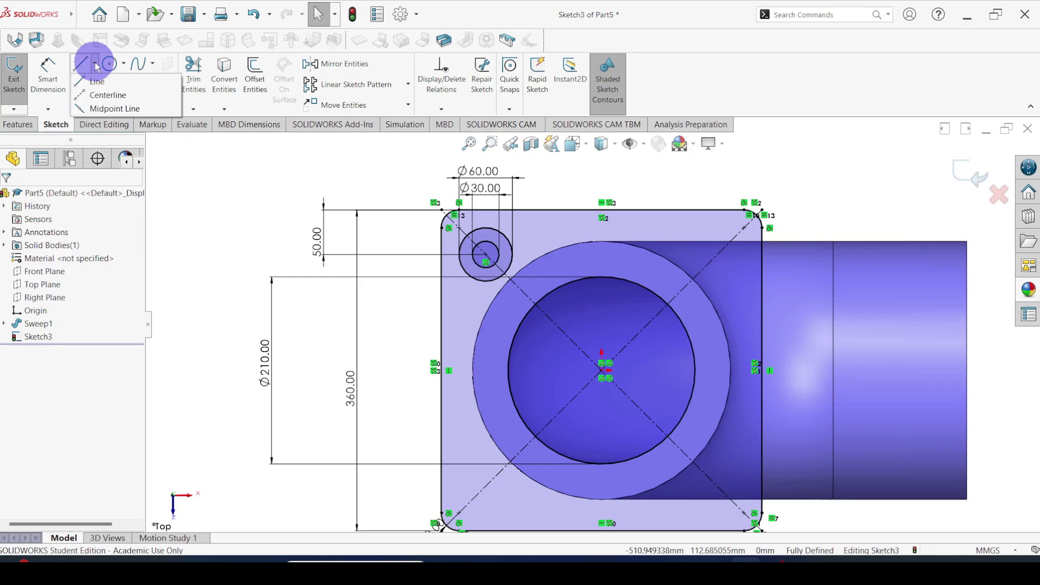
left_click(100, 95)
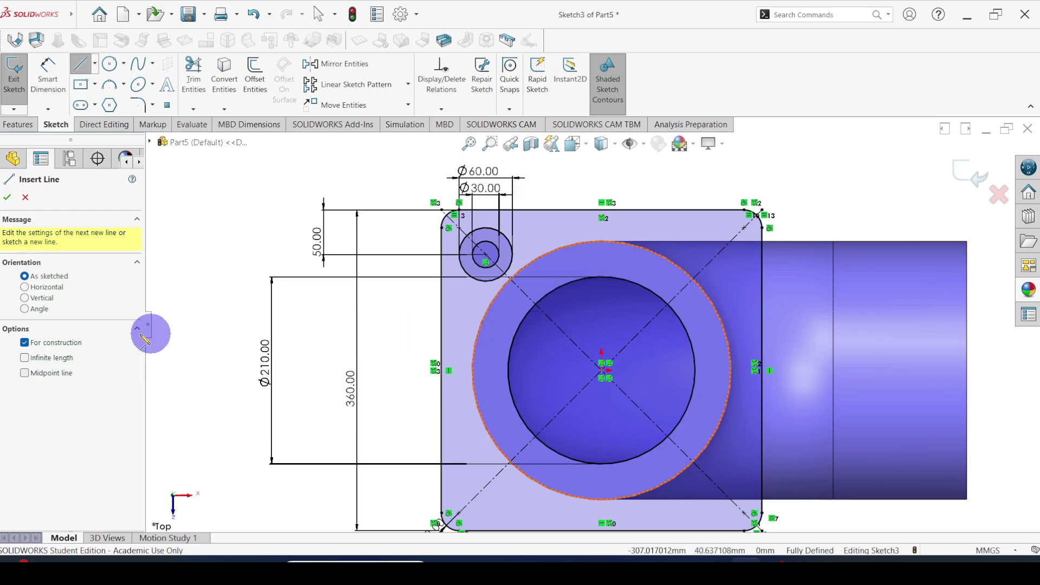
left_click(25, 298)
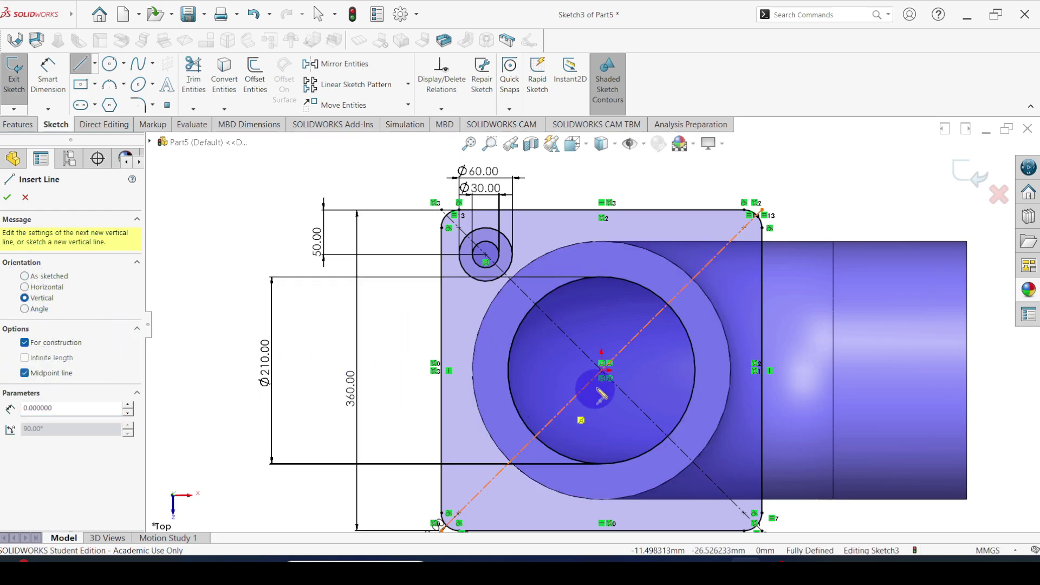
left_click(603, 372)
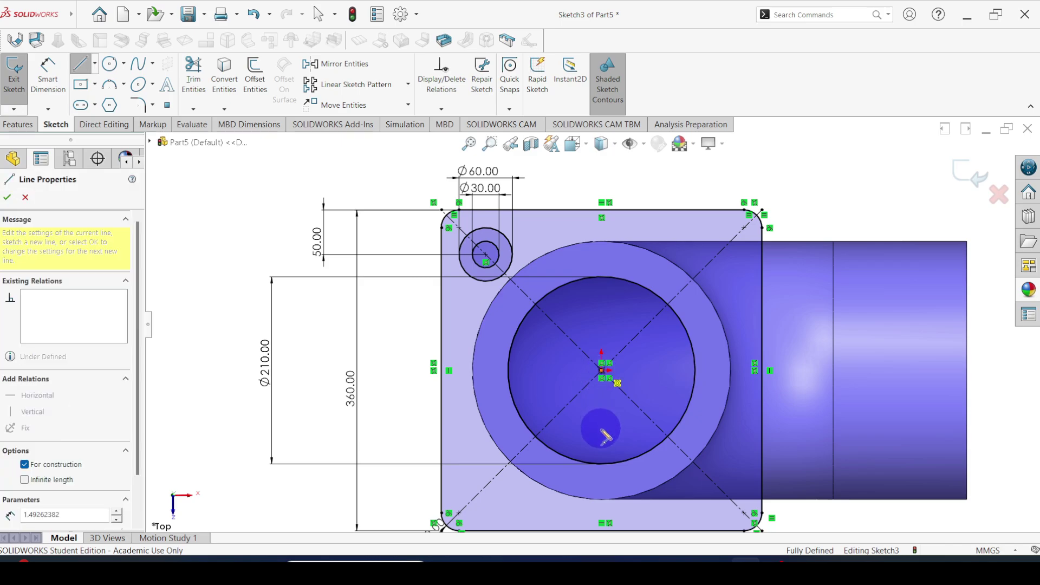
left_click(601, 430)
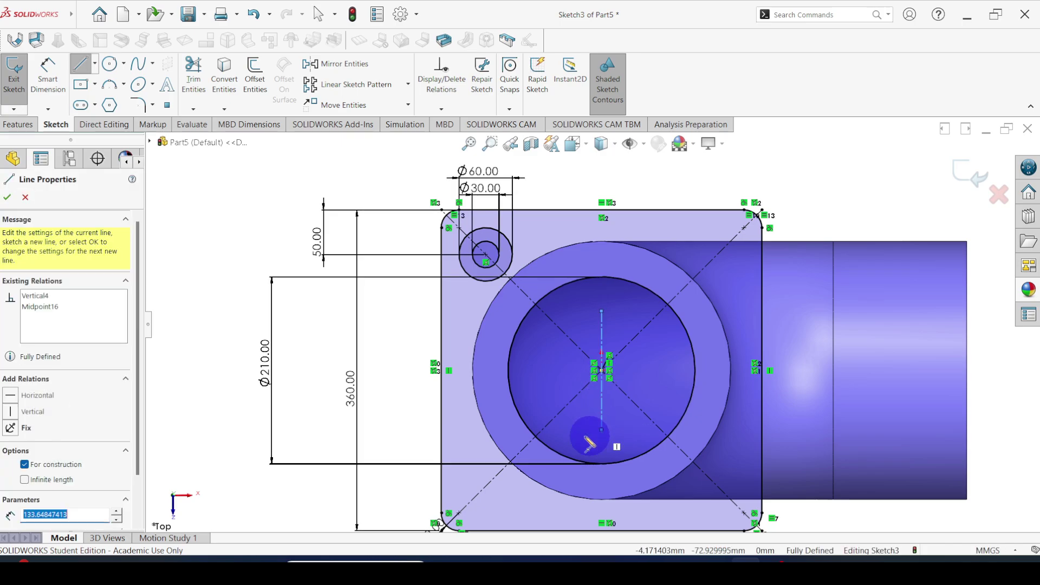
left_click(8, 198)
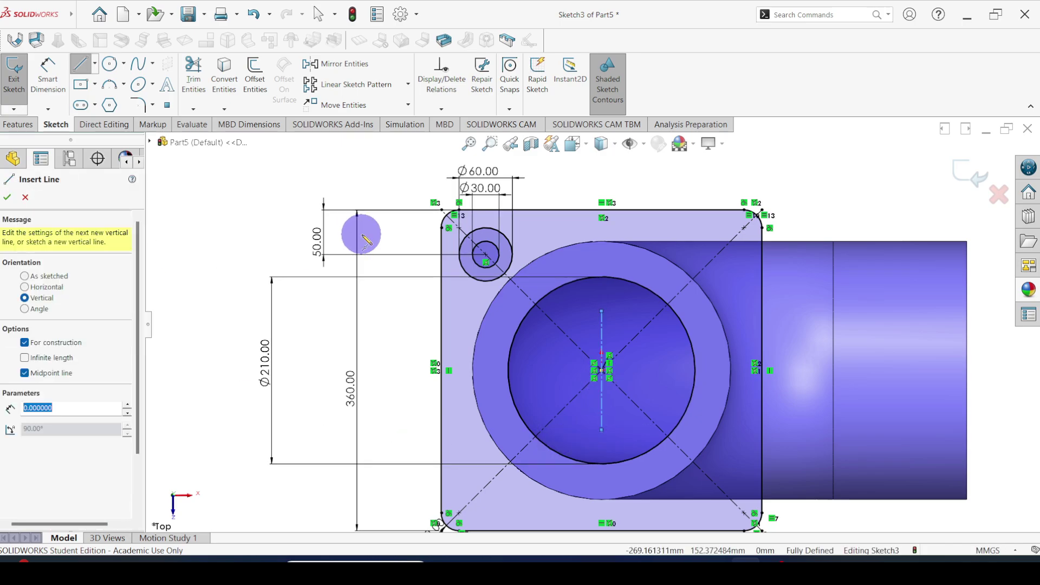
Sketch a horizontal construction line about 137 mm long with its midpoint on the origin.
left_click(25, 288)
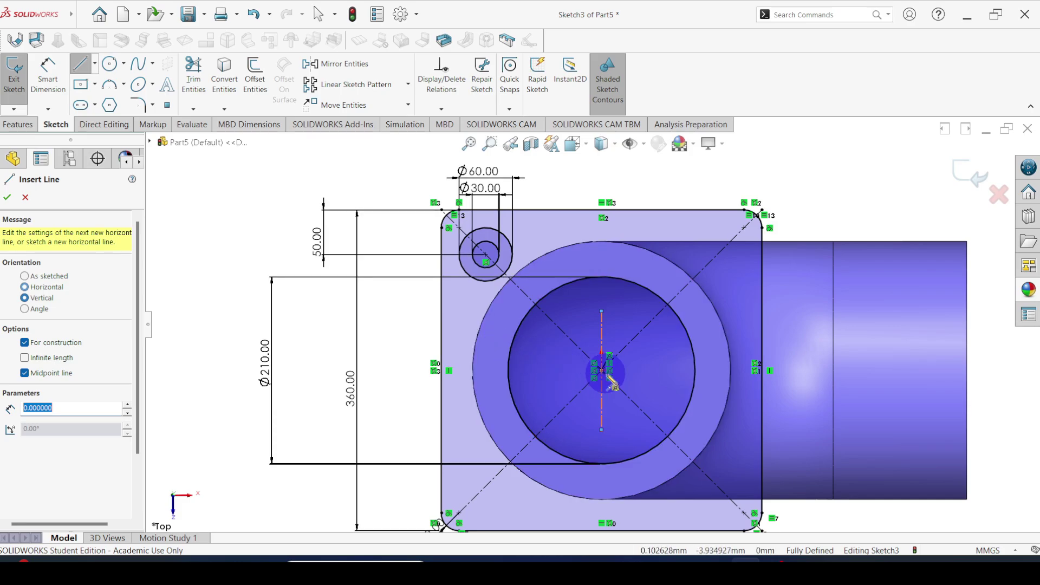
left_click_drag(602, 371, 541, 371)
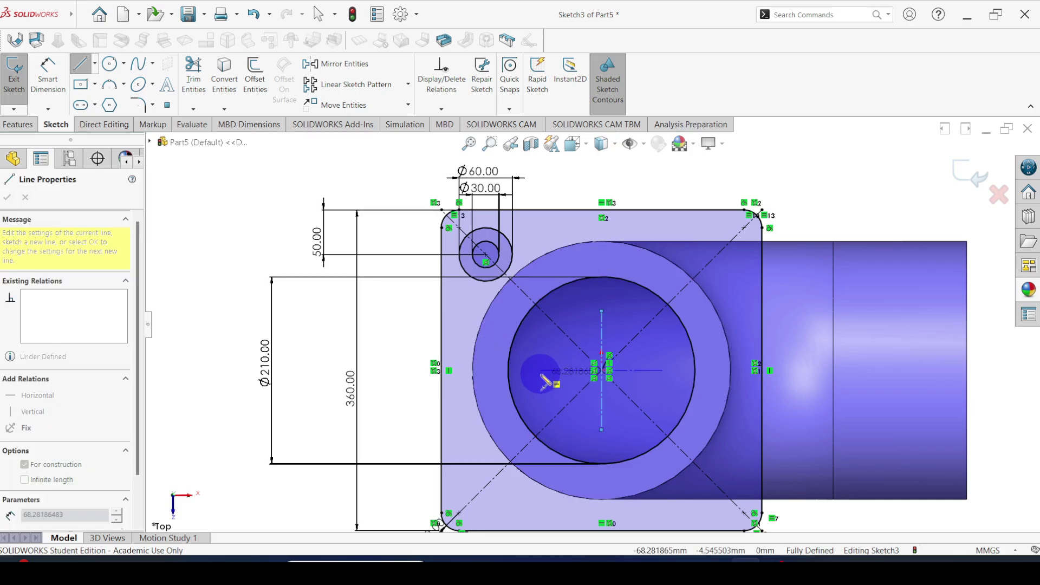
left_click(7, 198)
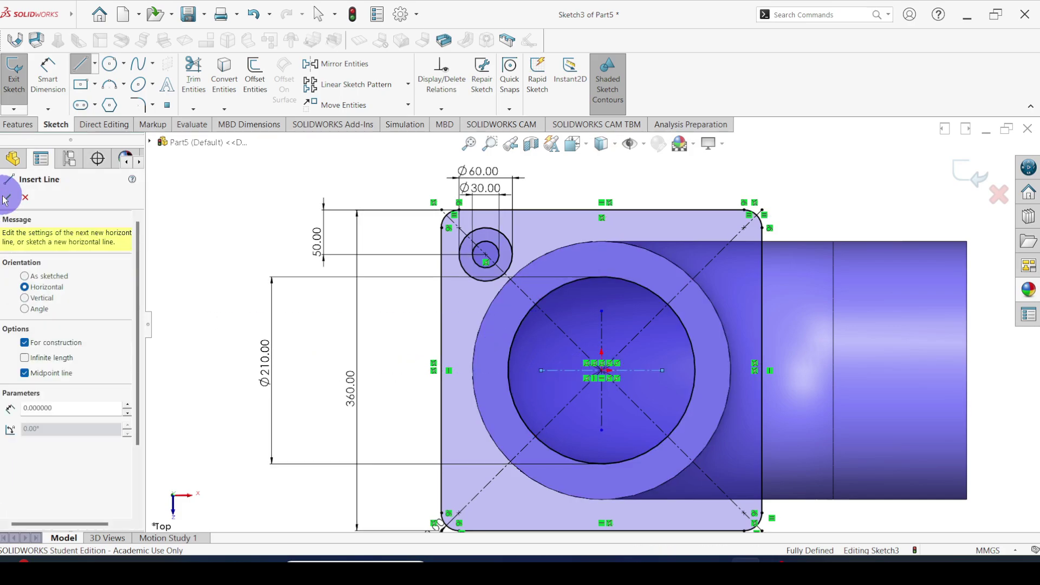
left_click(7, 199)
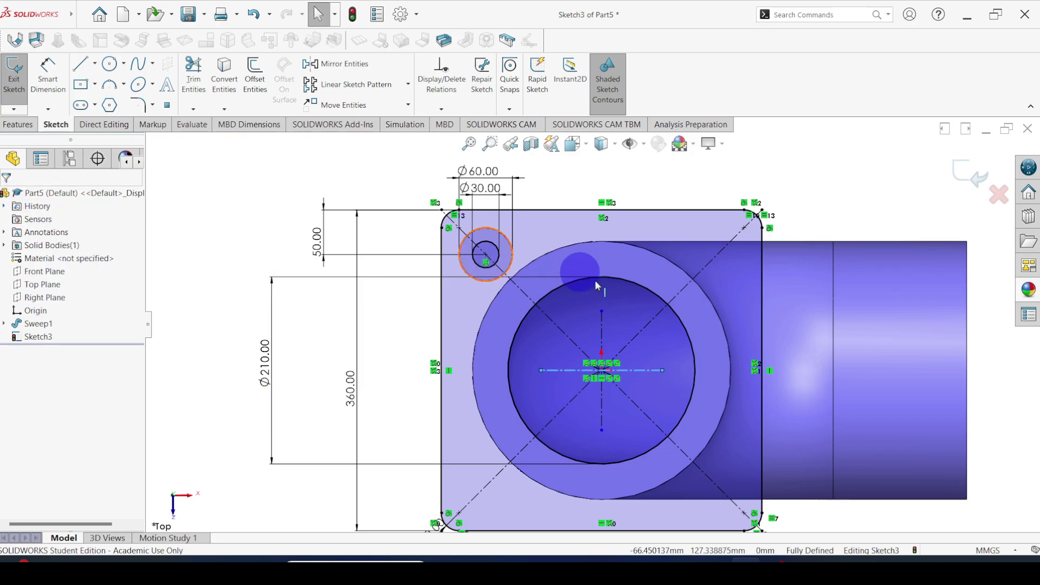
Mirror the 60 mm and 30 mm corner circles about the vertical construction line to the flange's upper-right corner.
scroll(784, 352, "up", 2)
scroll(748, 357, "down", 1)
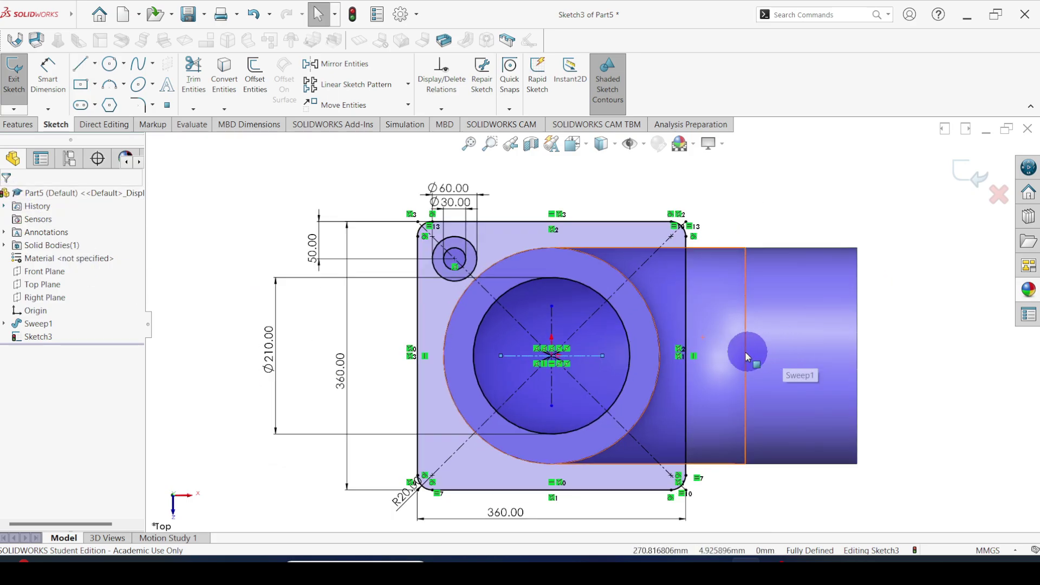
left_click(342, 65)
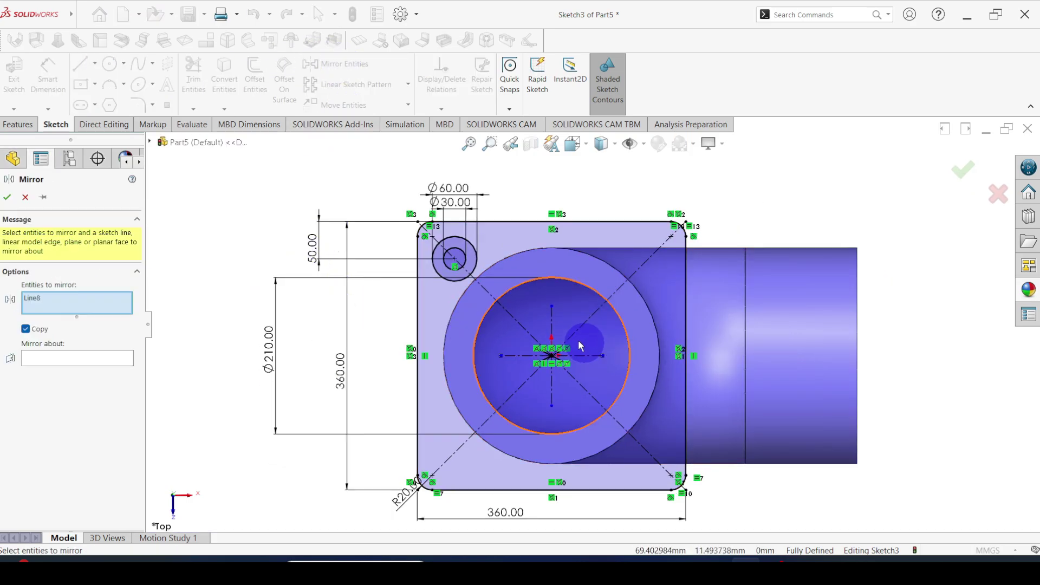
left_click(61, 362)
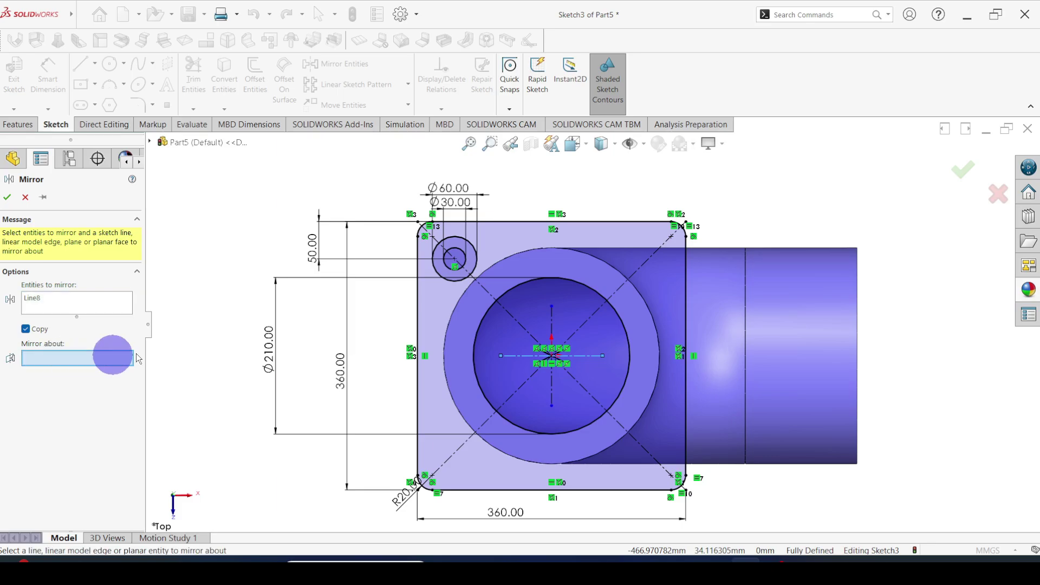
left_click(550, 325)
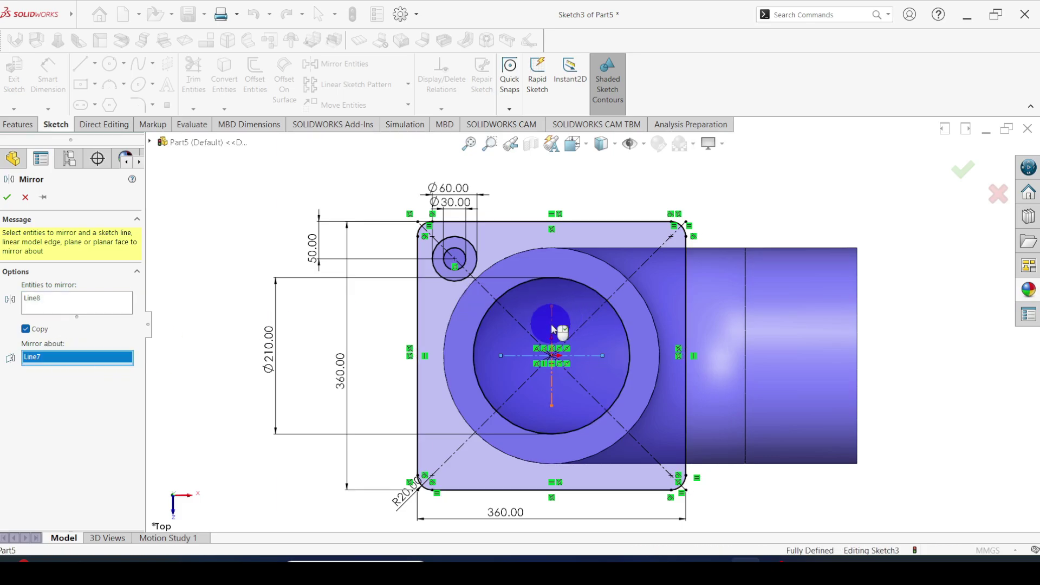
left_click(36, 302)
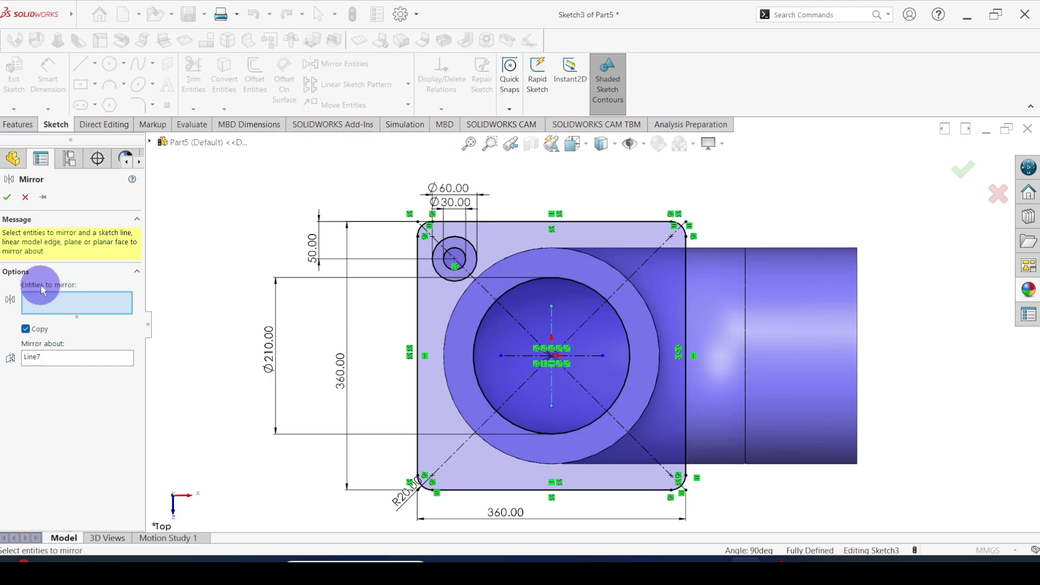
left_click(465, 251)
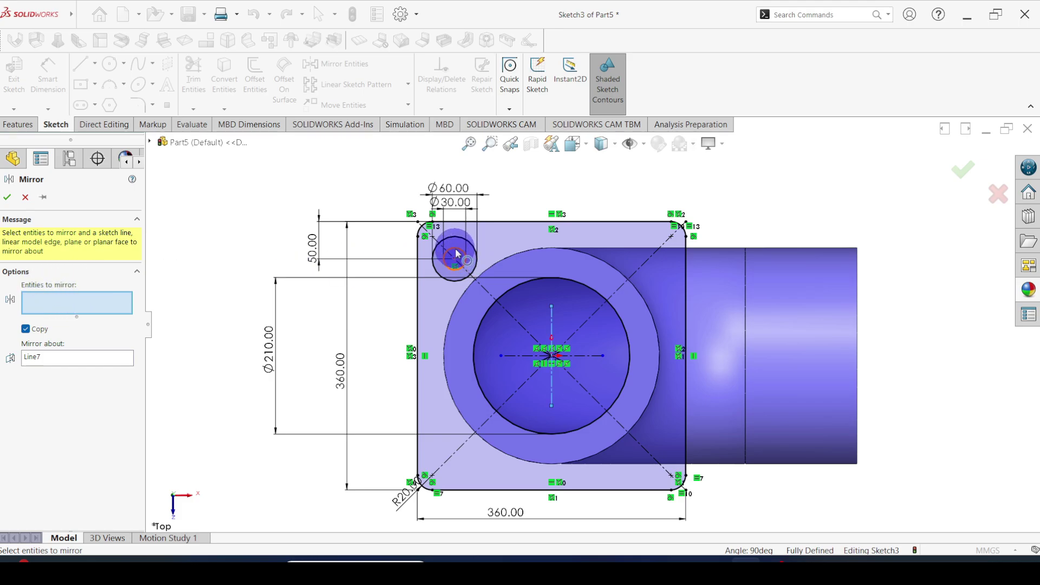
left_click(457, 254)
left_click(454, 242)
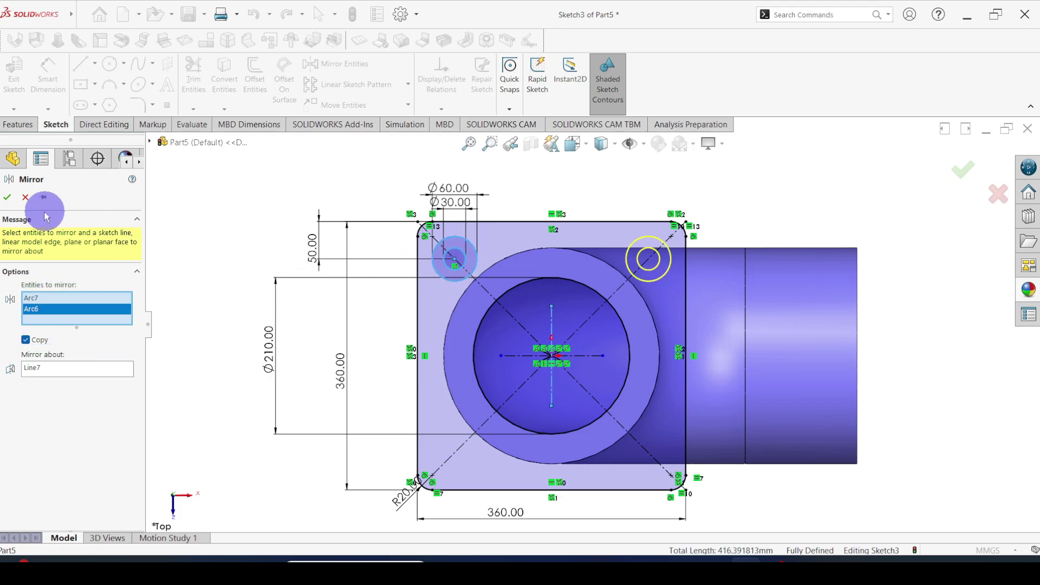
left_click(8, 198)
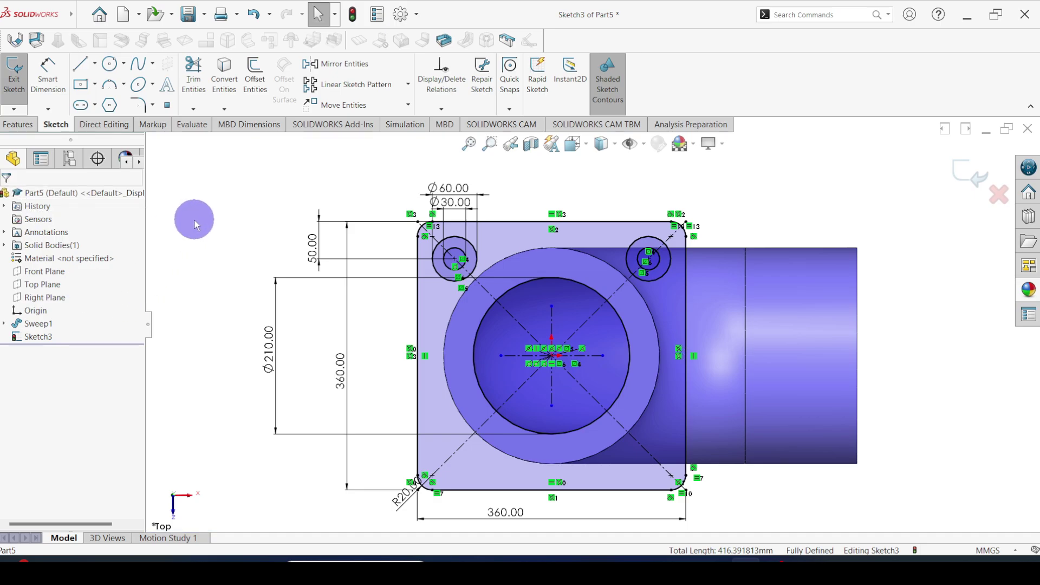
Mirror both upper corner pairs of 60 mm and 30 mm circles about the horizontal construction line to the lower corners.
left_click(336, 67)
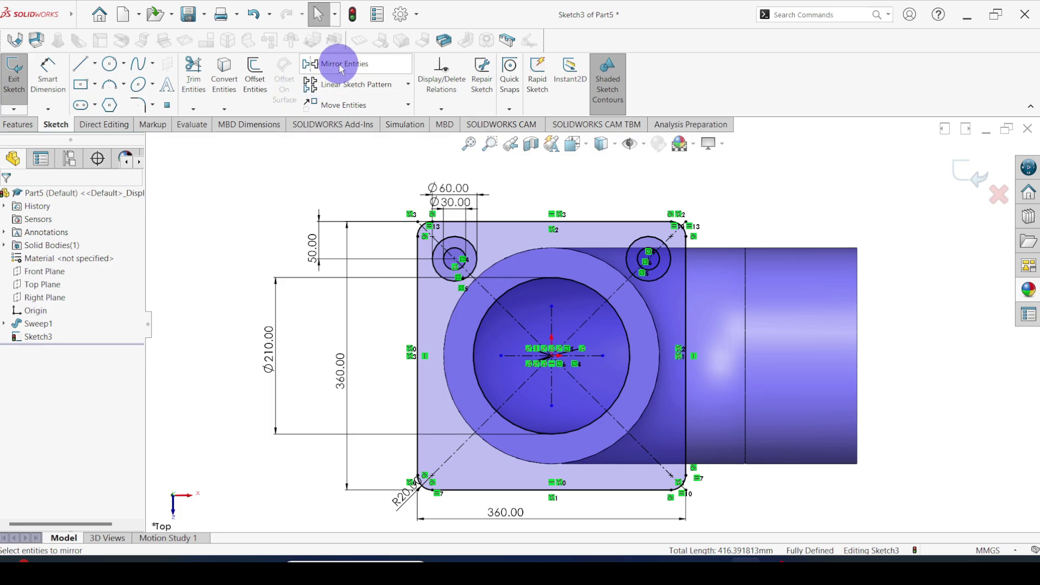
left_click(336, 68)
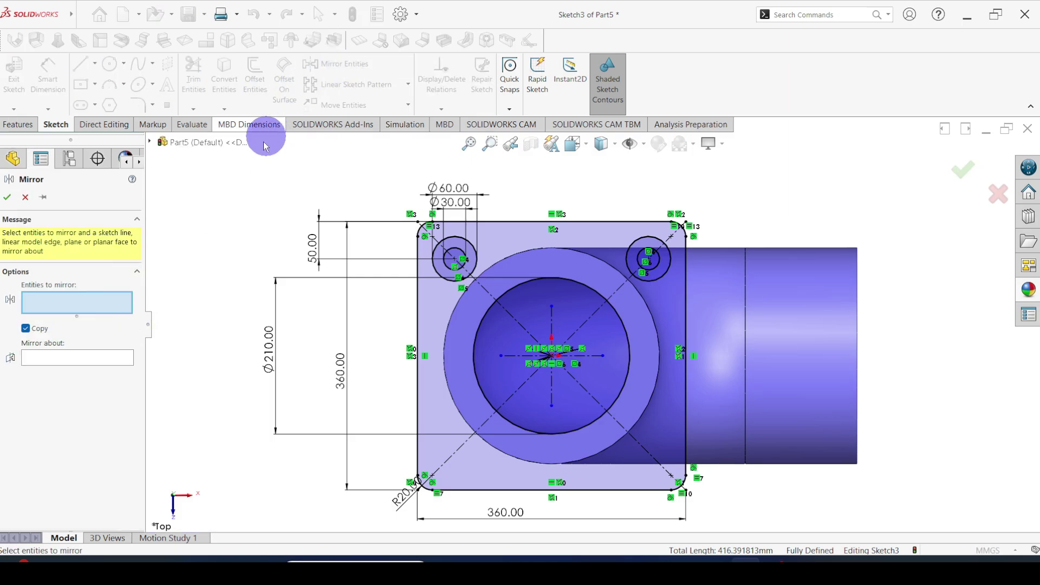
left_click(104, 356)
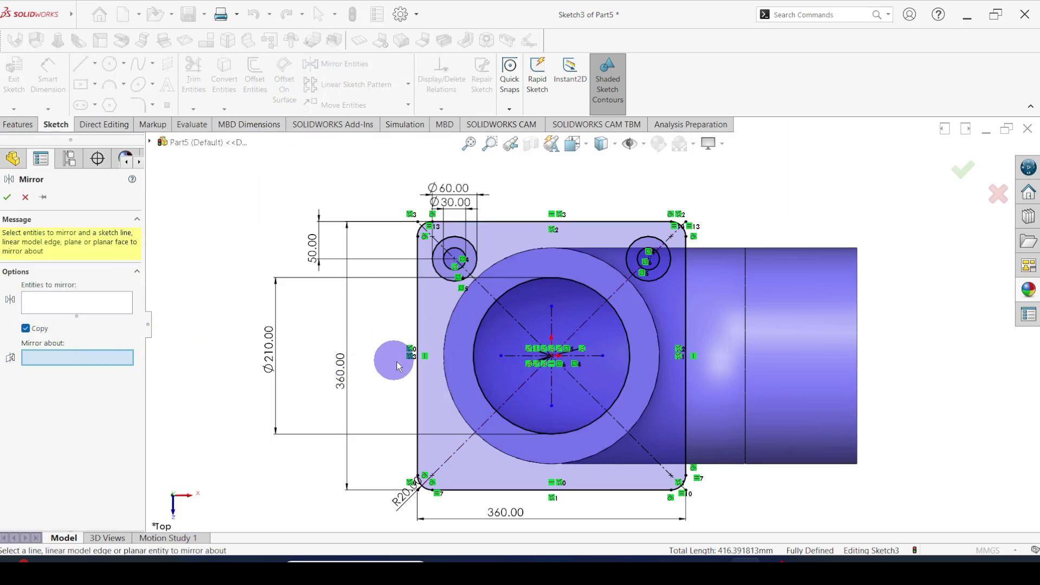
left_click(519, 358)
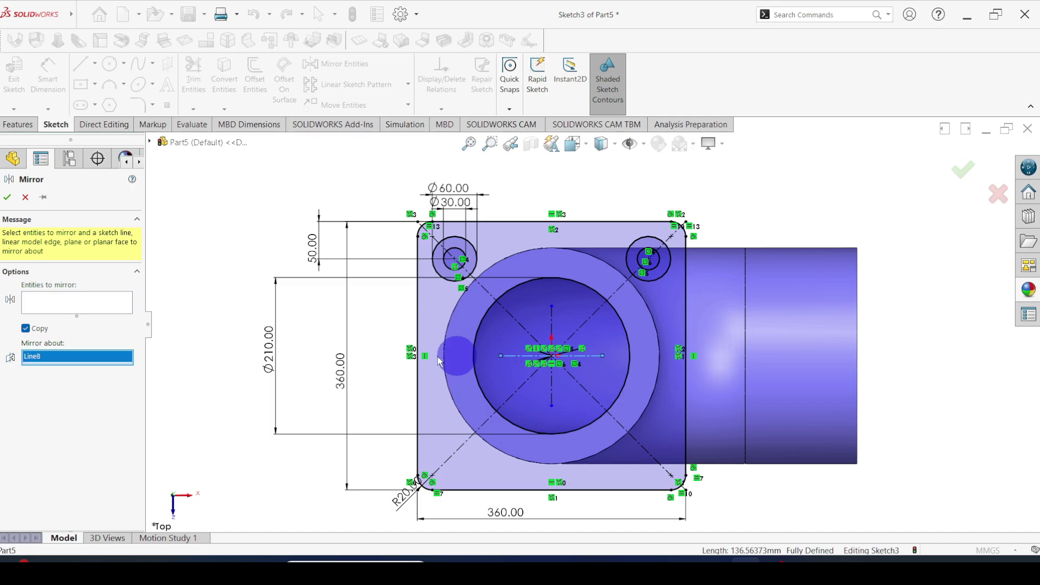
left_click(106, 300)
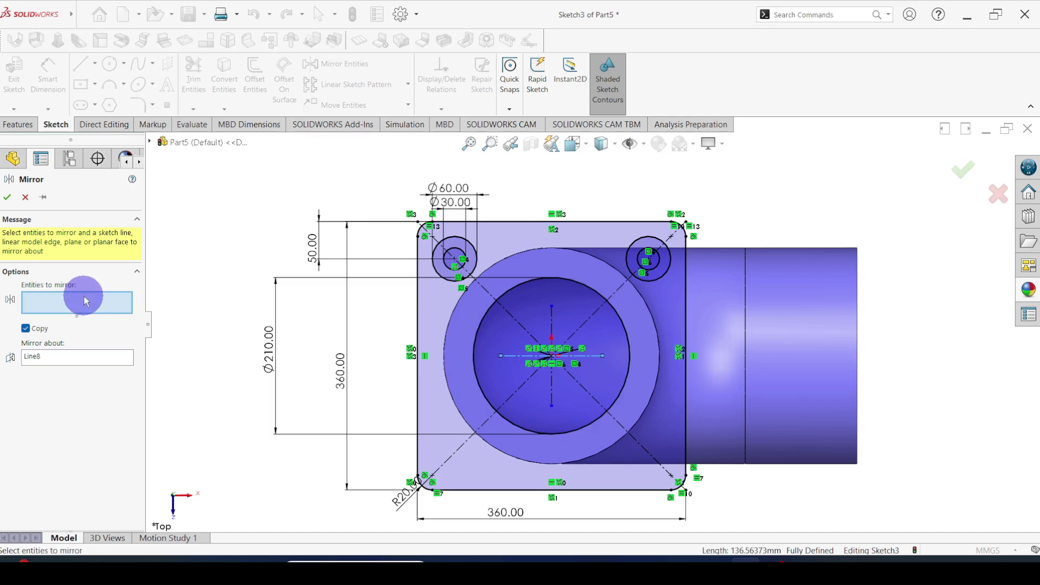
left_click(435, 271)
left_click(436, 274)
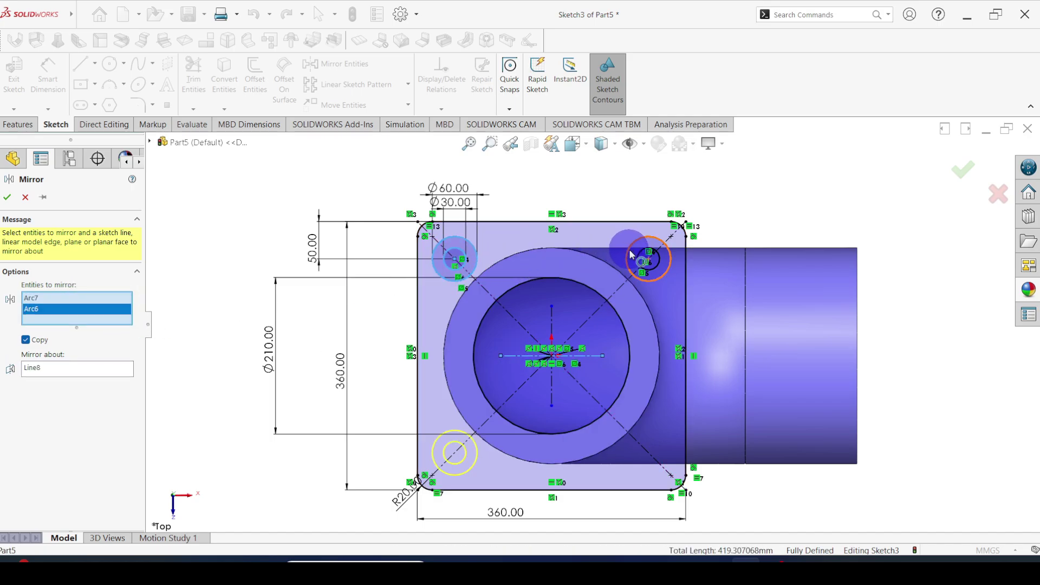
left_click(628, 256)
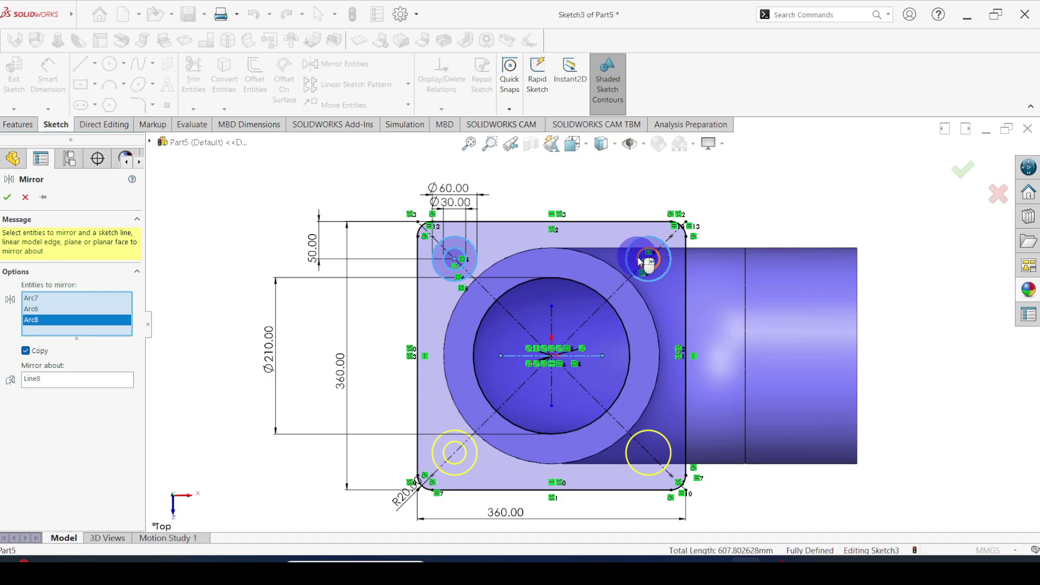
left_click(643, 263)
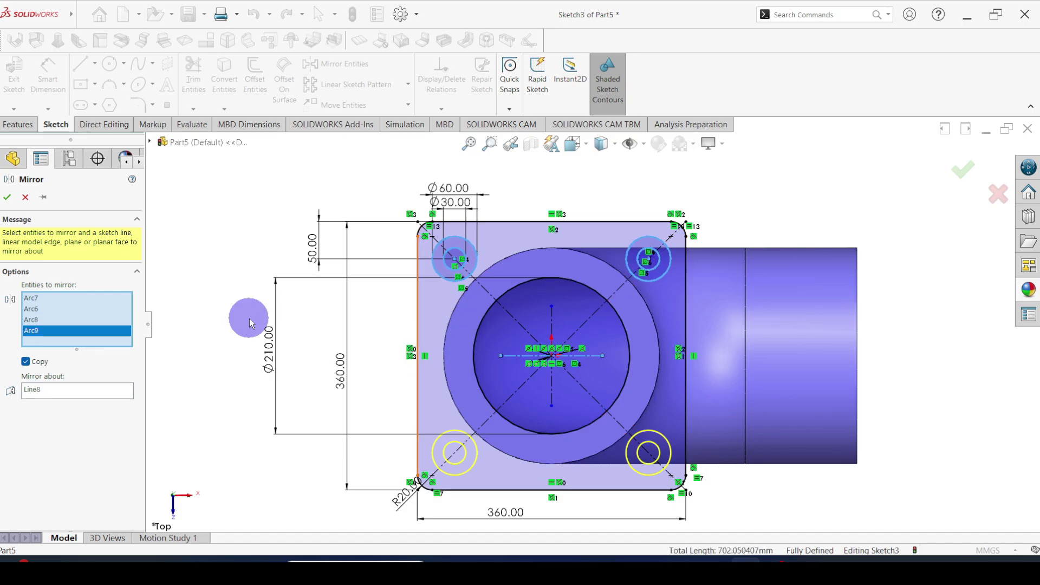
left_click(8, 201)
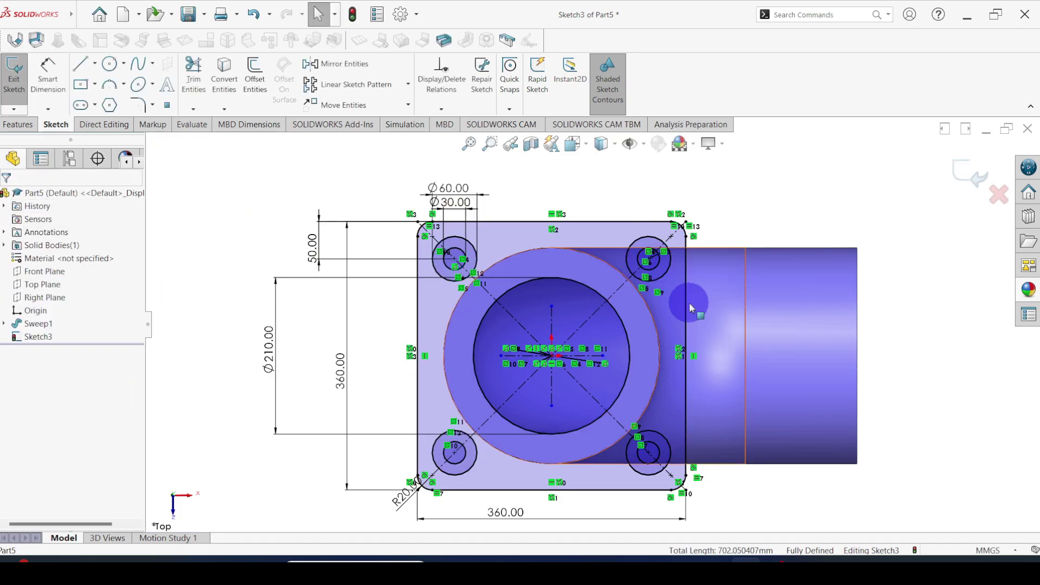
Start a blind boss extrude of the flange sketch, reversed downward along the pipe, with a depth of 50 mm.
scroll(581, 382, "up", 3)
middle_click_drag(610, 407, 608, 261)
scroll(608, 262, "down", 5)
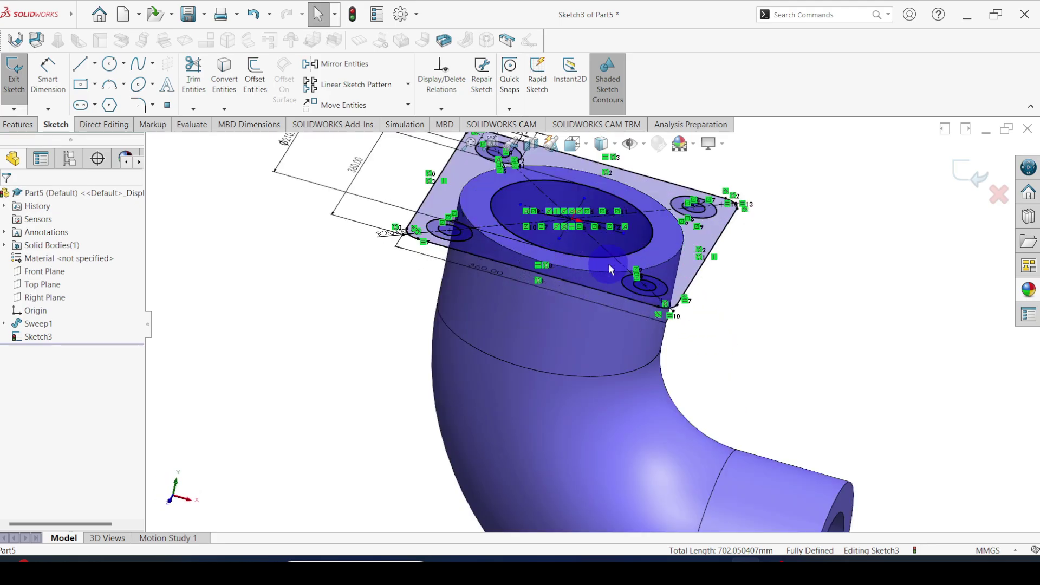
scroll(598, 250, "up", 2)
scroll(597, 248, "down", 2)
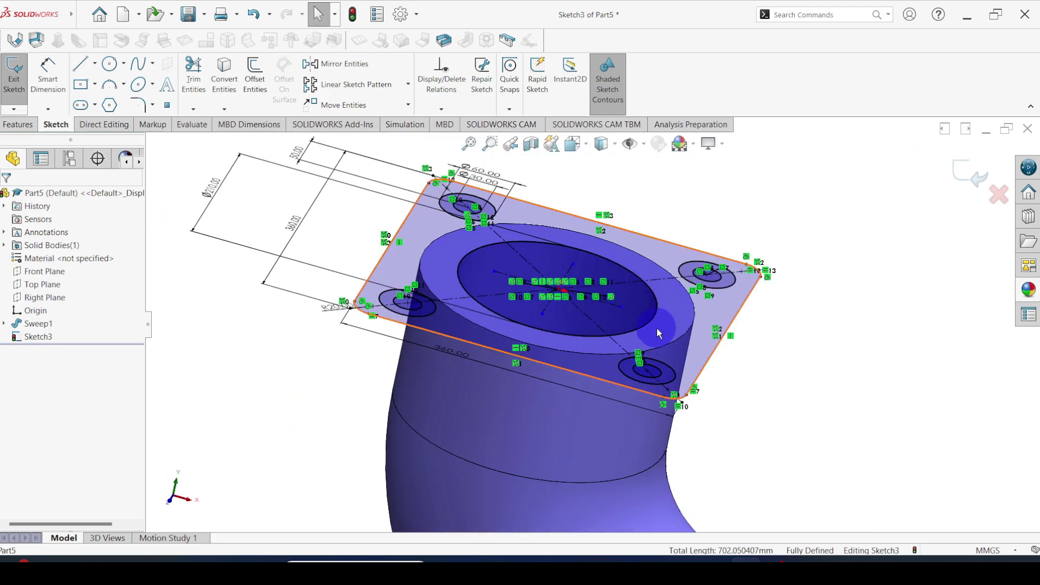
left_click(11, 125)
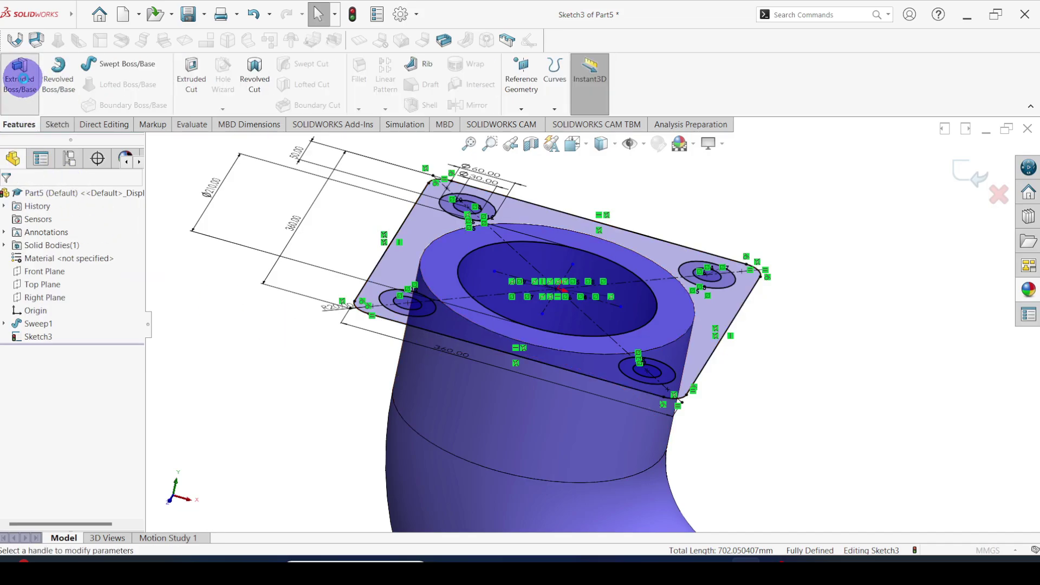
left_click(21, 75)
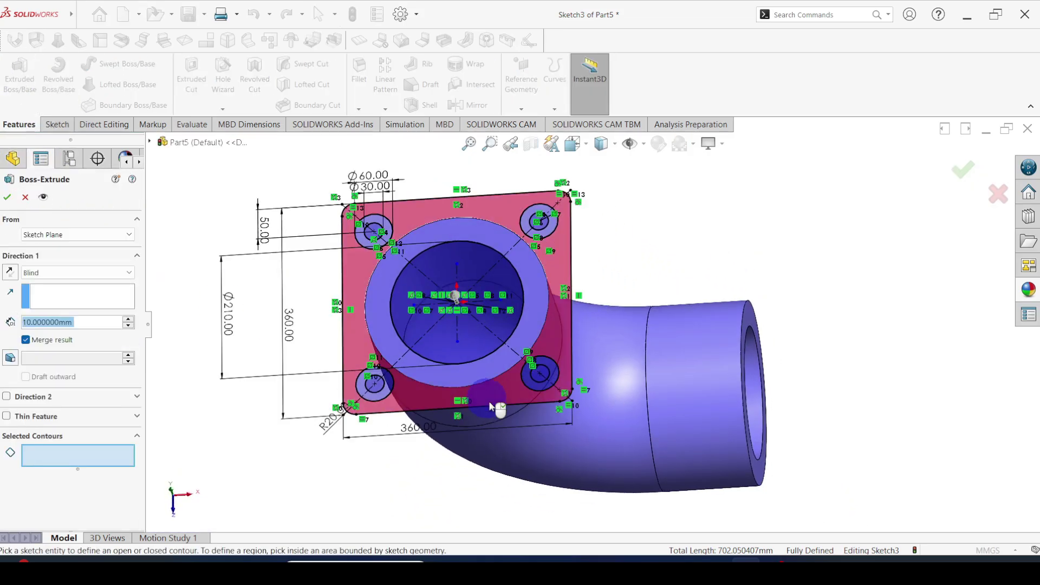
mouse_move(490, 406)
middle_mouse_down()
mouse_move(429, 306)
mouse_move(485, 437)
mouse_move(478, 431)
middle_mouse_up()
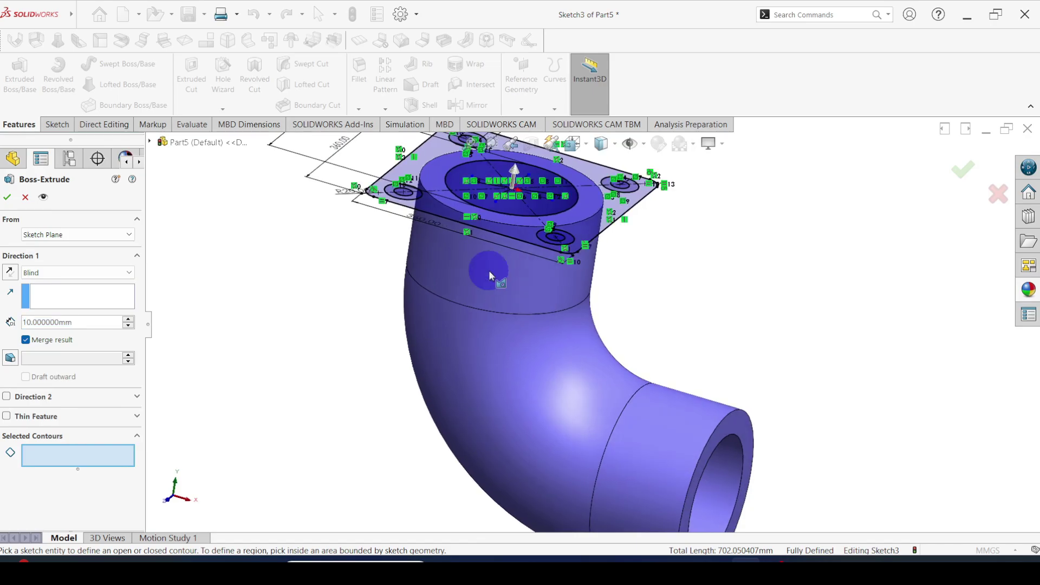
scroll(514, 214, "up", 2)
scroll(515, 214, "down", 5)
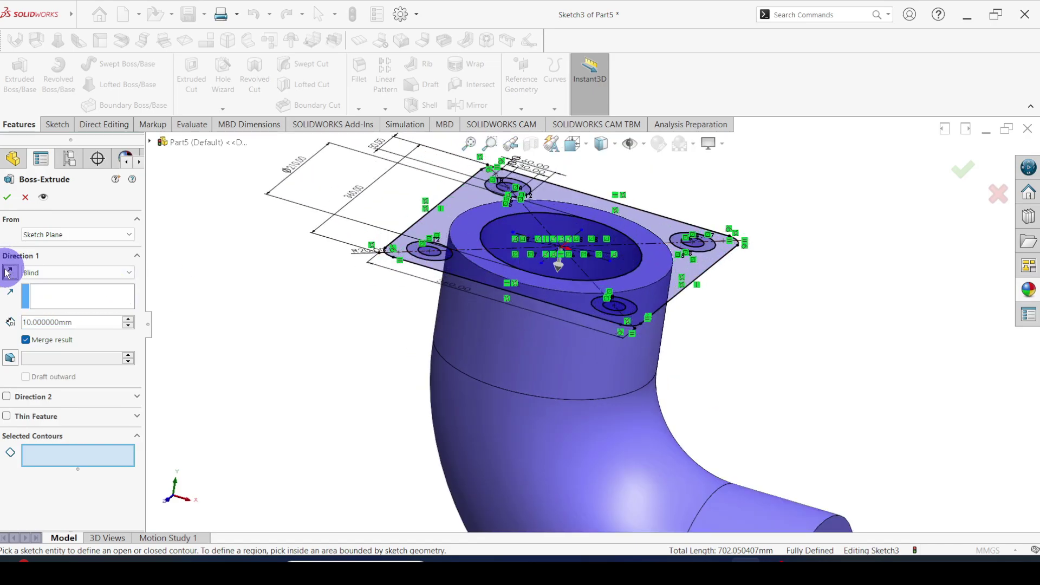
double_click(86, 322)
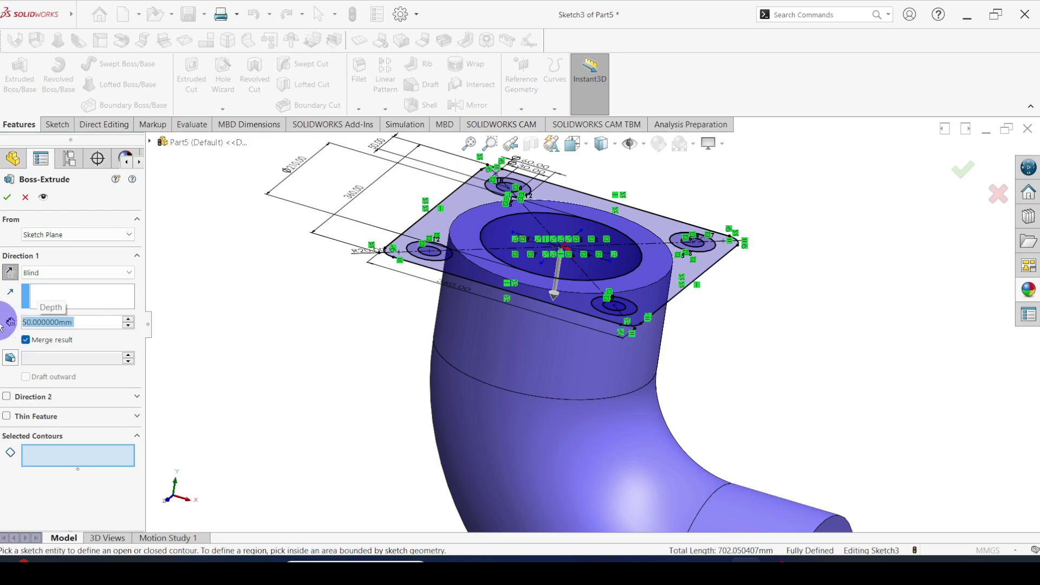
Extrude the flange plate, pipe wall and four counterbore ring regions as contours, leaving the central bore and 30 mm holes open.
left_click(58, 459)
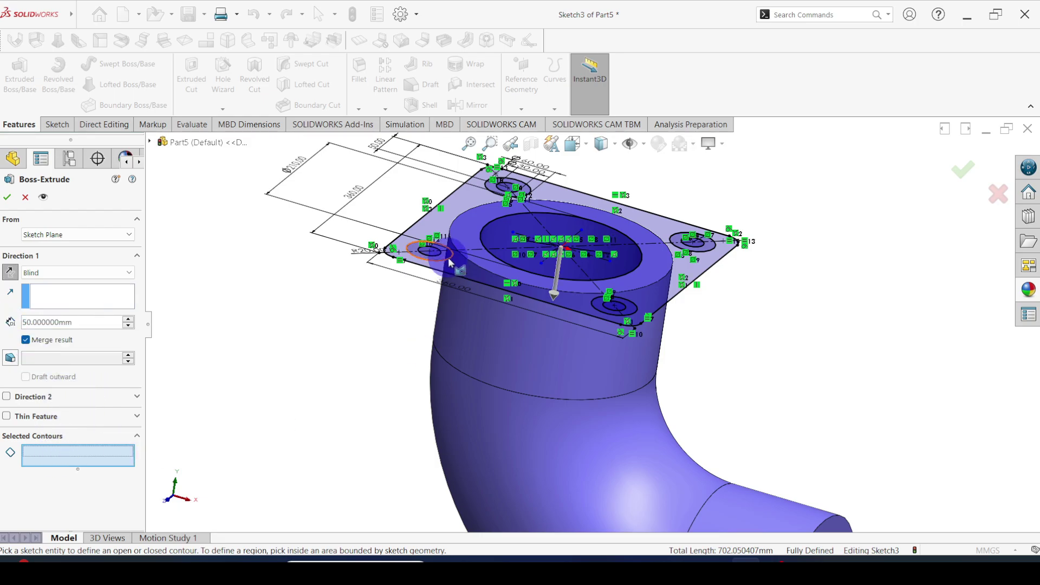
left_click(463, 230)
left_click(440, 233)
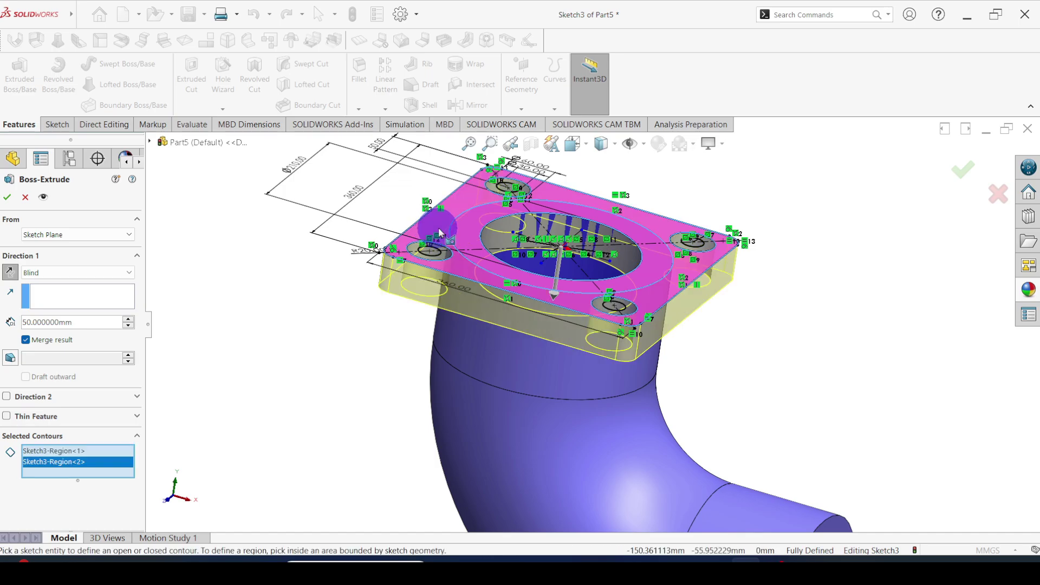
scroll(440, 232, "down", 2)
left_click(502, 204)
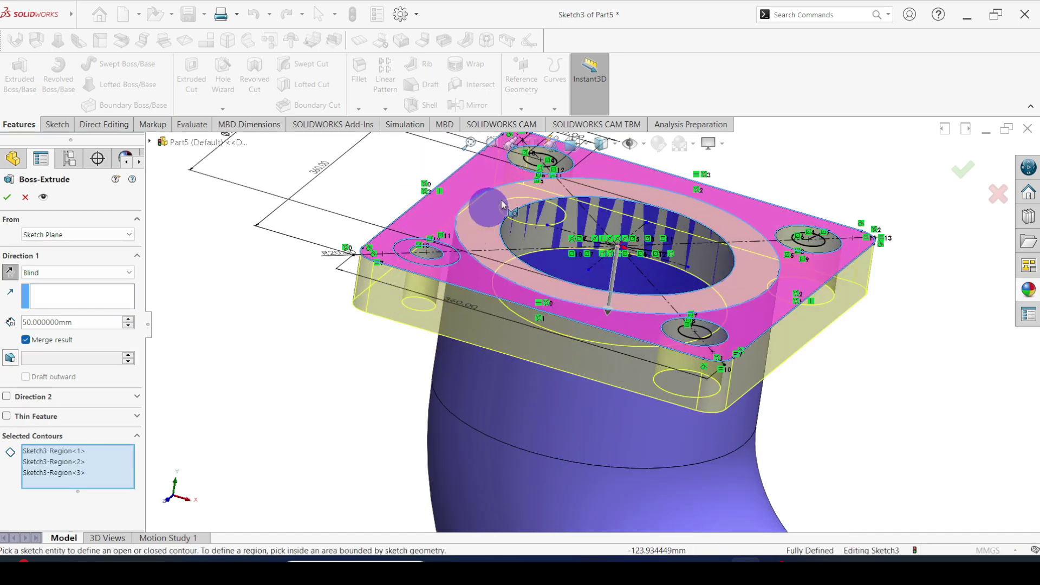
left_click(522, 162)
left_click(809, 238)
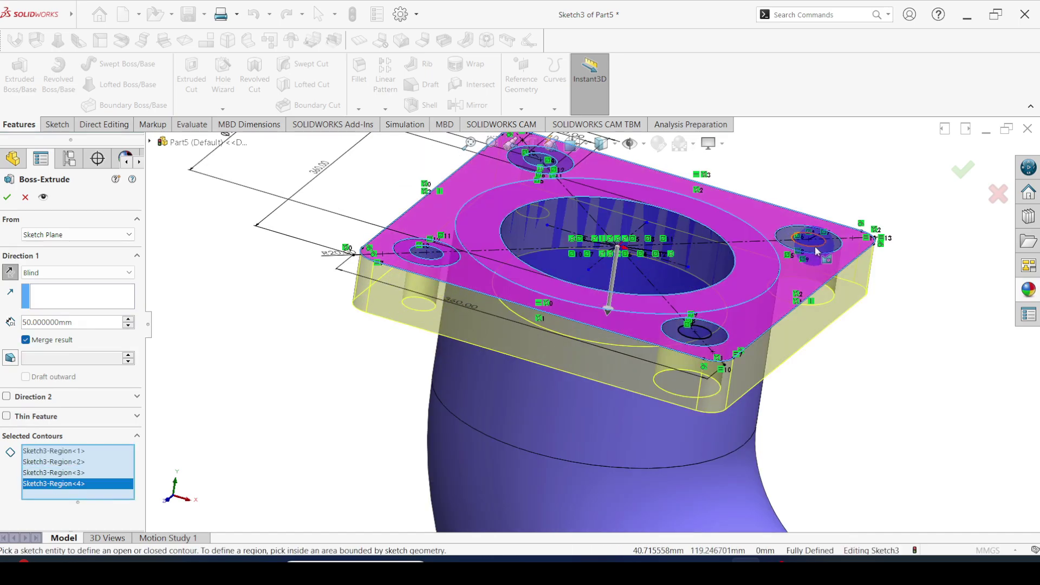
left_click(723, 348)
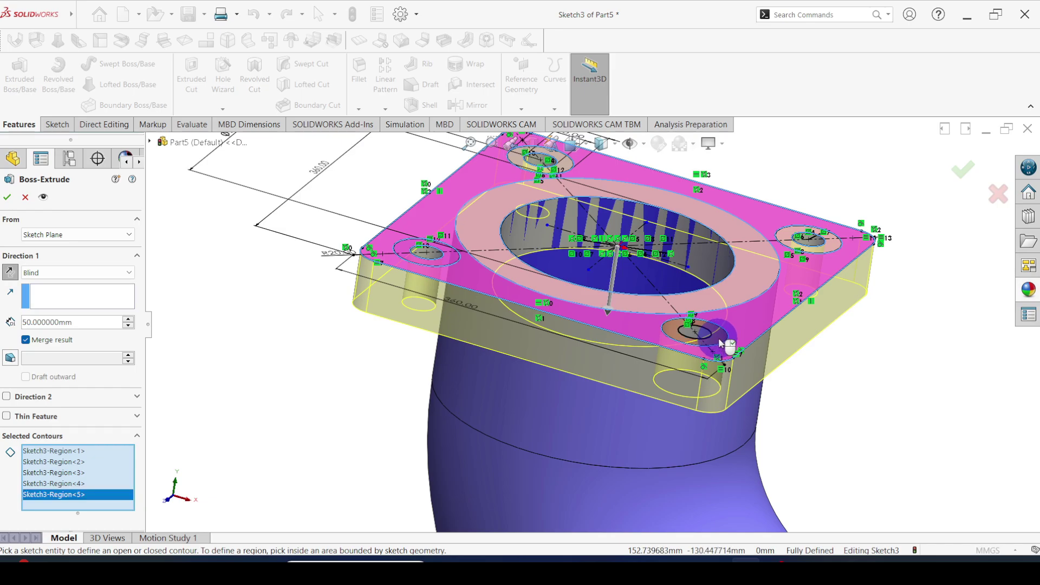
left_click(721, 344)
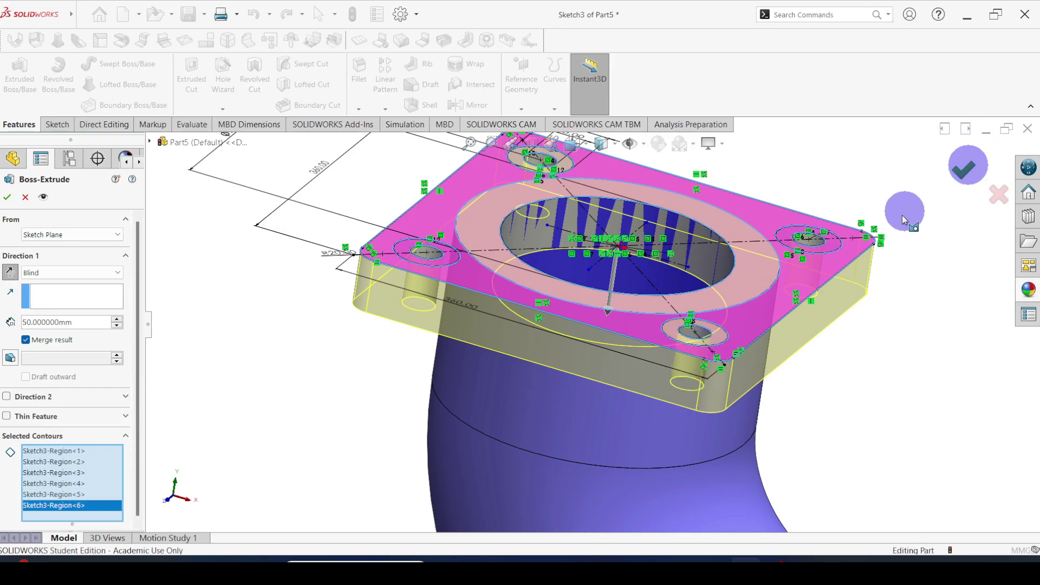
Start an extruded cut using the flange sketch, Sketch3, from under Boss-Extrude1.
scroll(758, 207, "up", 3)
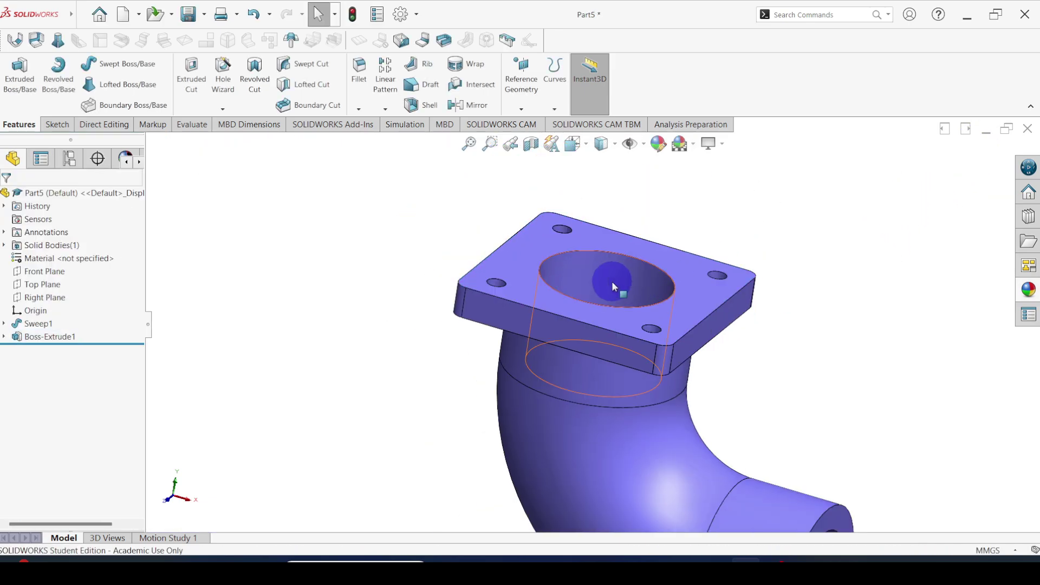
scroll(612, 281, "down", 2)
middle_click_drag(606, 281, 594, 315)
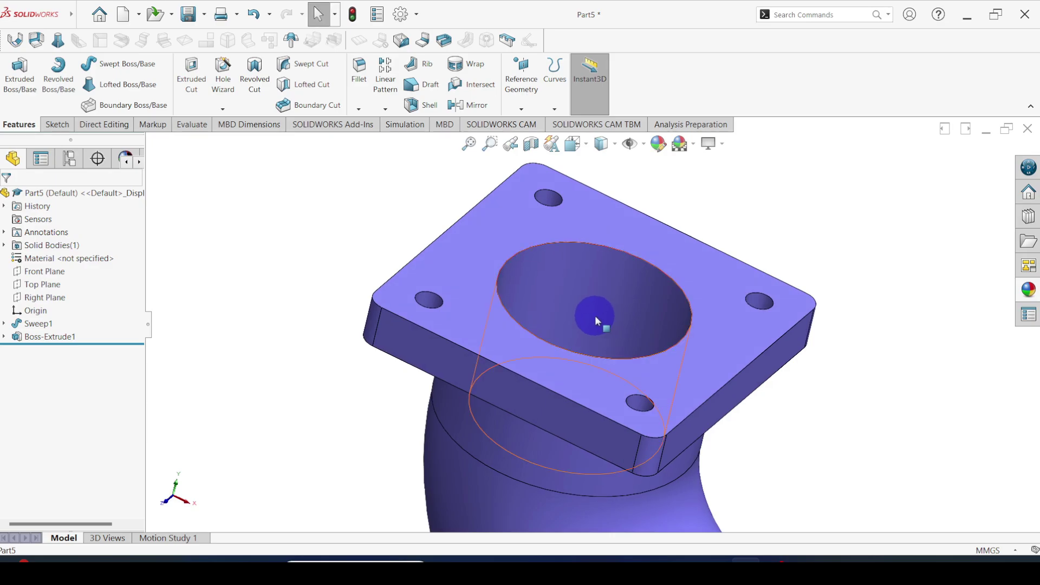
scroll(595, 315, "up", 2)
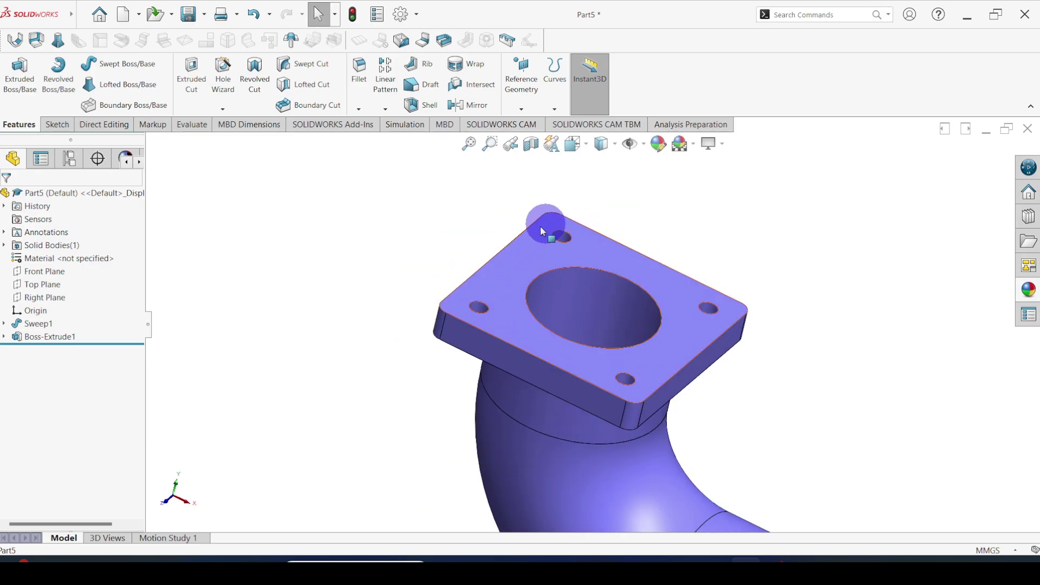
scroll(623, 389, "up", 2)
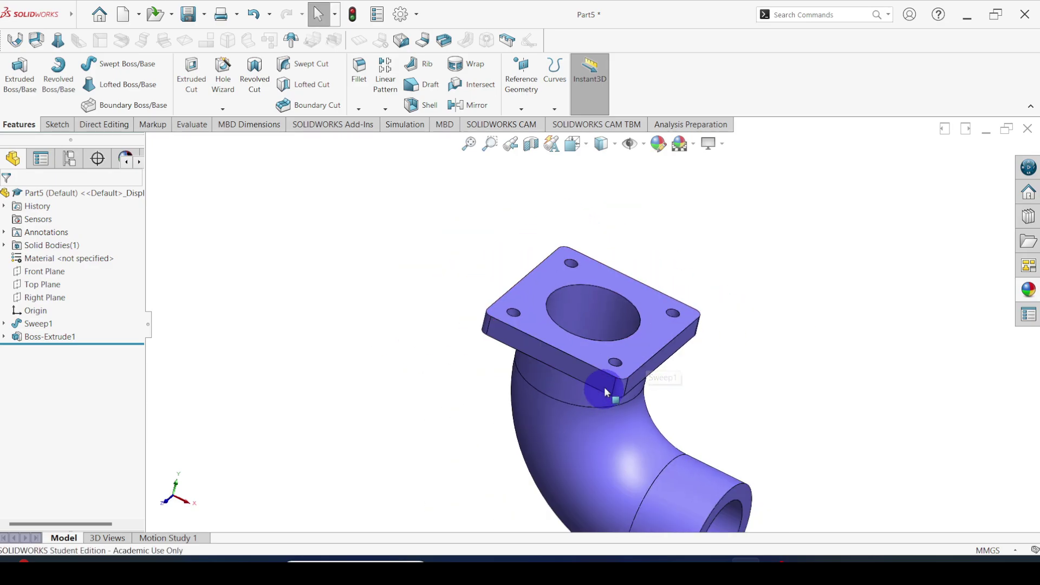
scroll(607, 384, "down", 2)
left_click(190, 81)
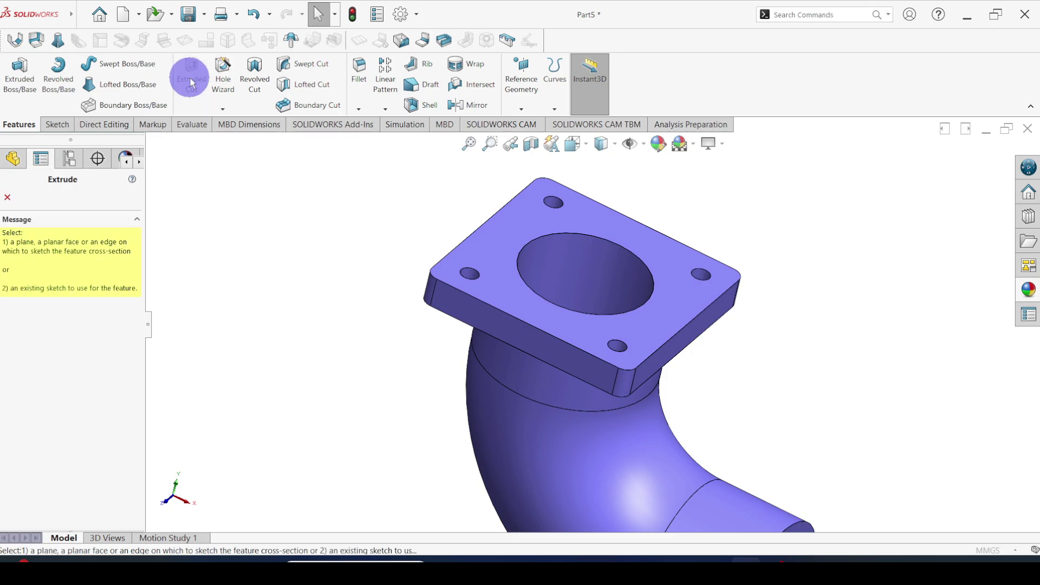
left_click(150, 142)
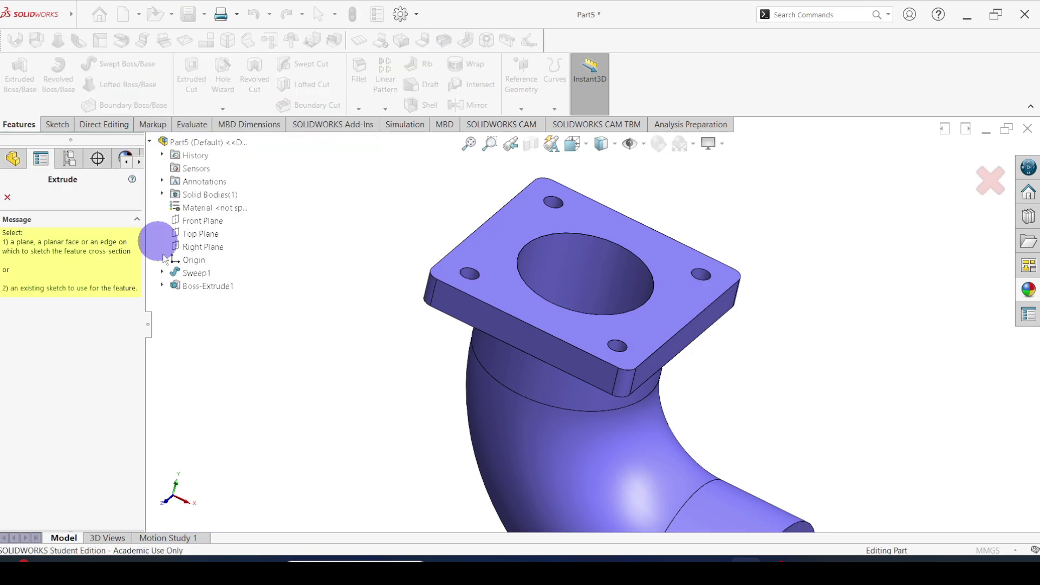
left_click(162, 285)
left_click(207, 305)
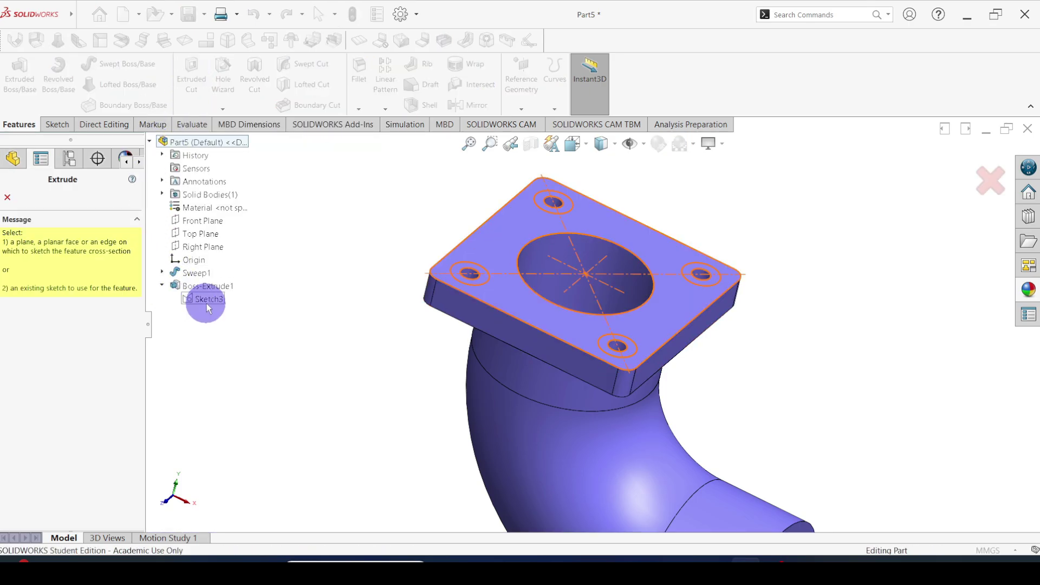
left_click(207, 300)
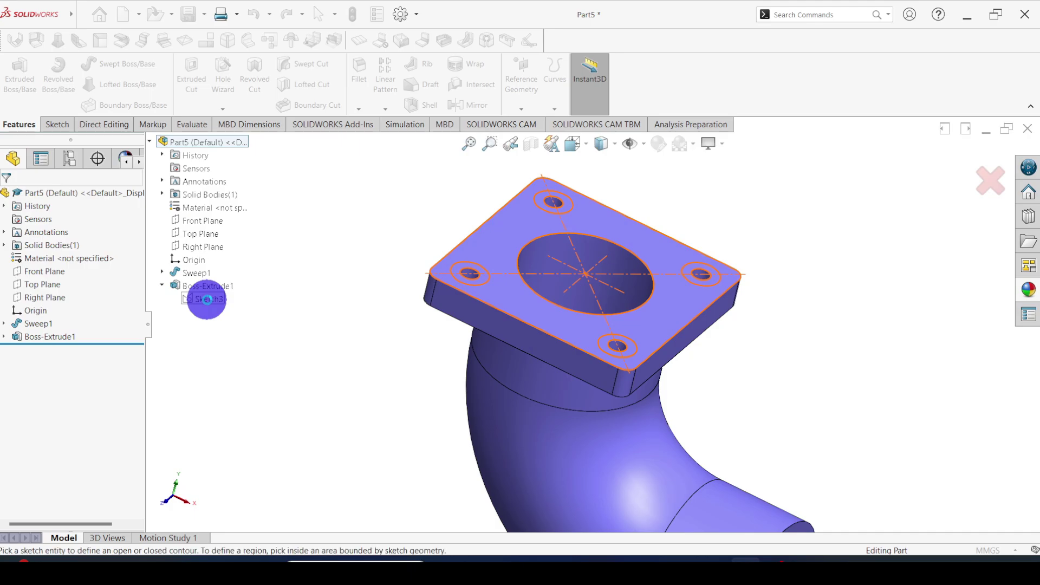
Check the counterbore depth in the bolded.PDF drawing and set the blind cut depth to 10 mm.
left_click(536, 565)
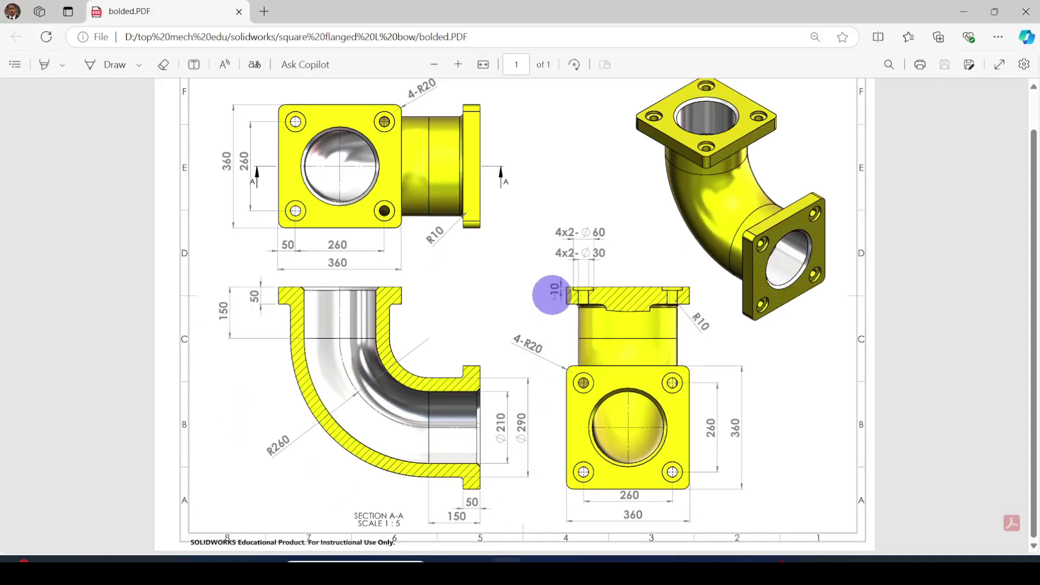
left_click(739, 562)
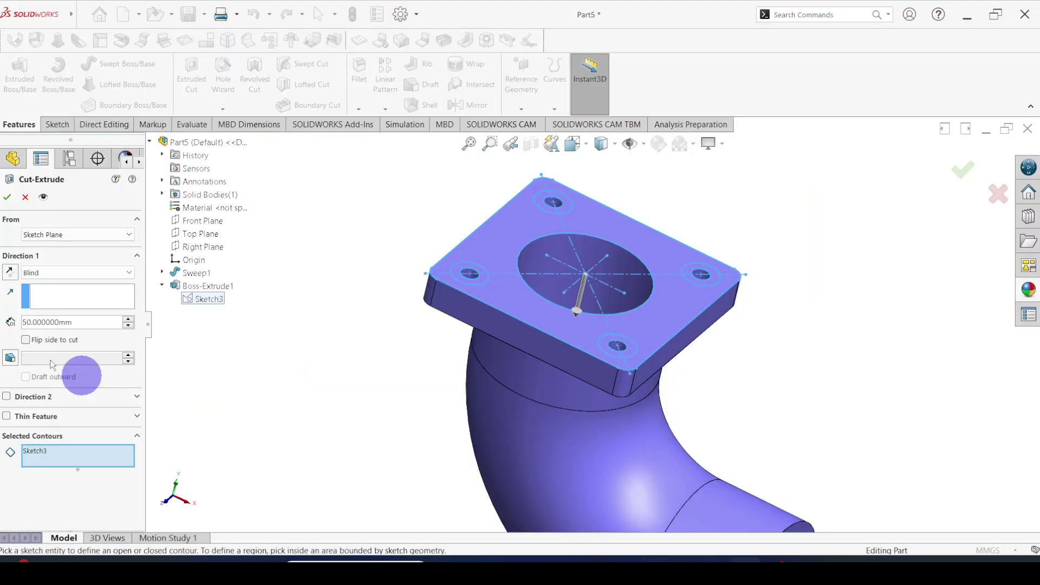
left_click_drag(85, 323, 27, 324)
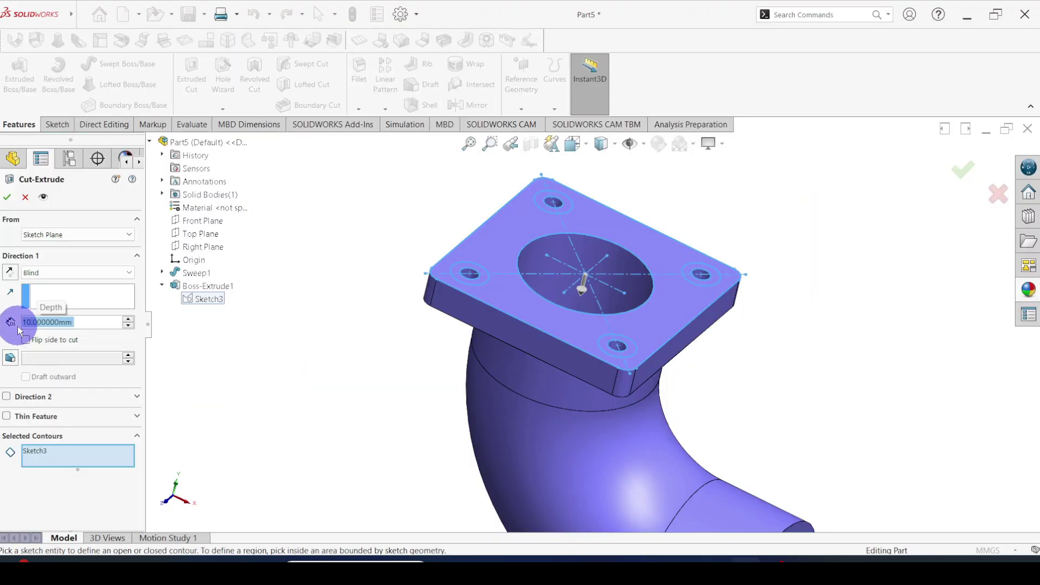
Cut the four ring regions between the 60 mm and 30 mm corner circles as the contours of the extruded cut.
left_click(50, 455)
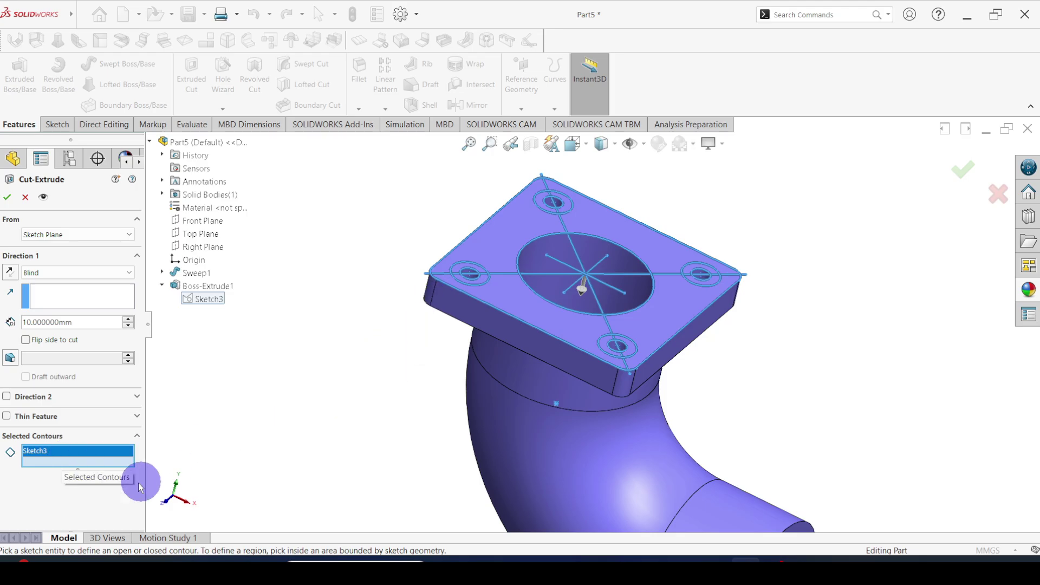
scroll(489, 283, "down", 2)
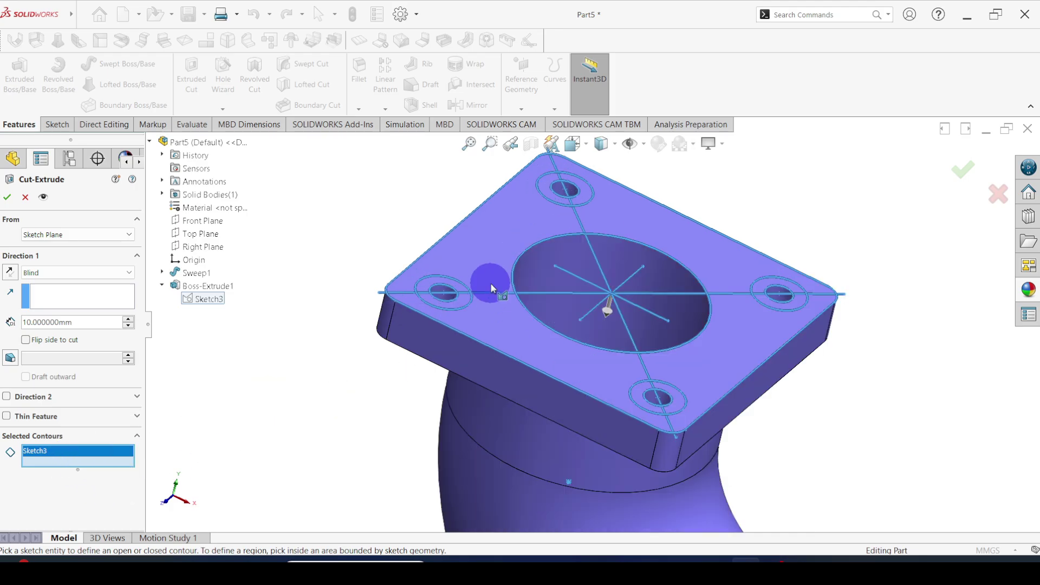
left_click(457, 301)
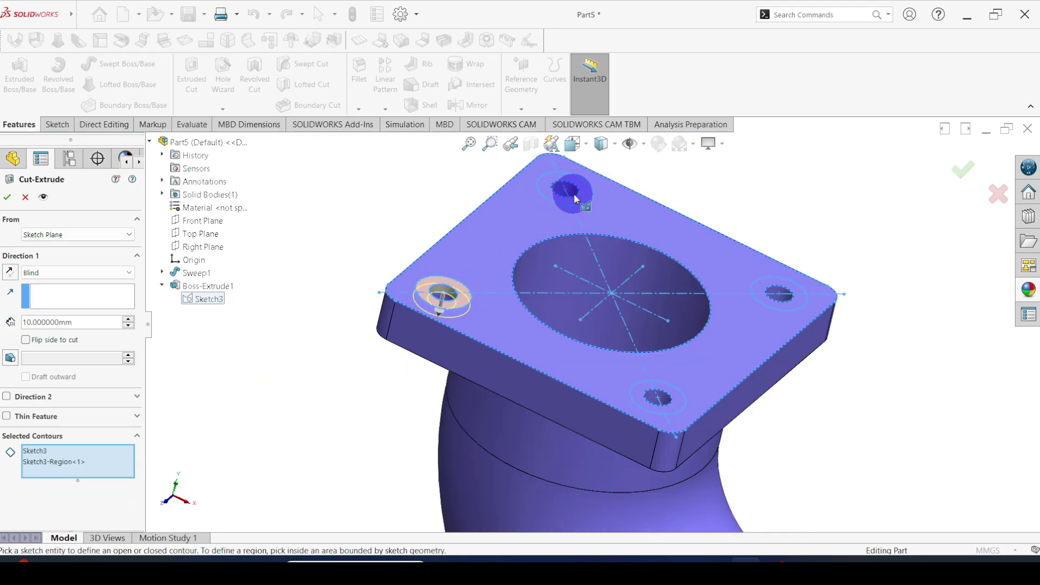
left_click(584, 199)
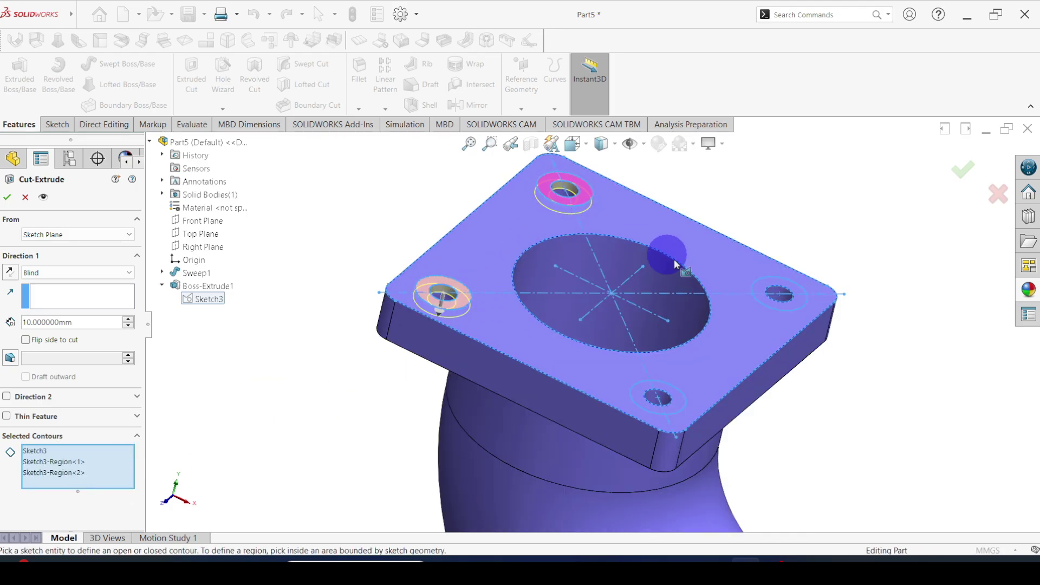
left_click(776, 310)
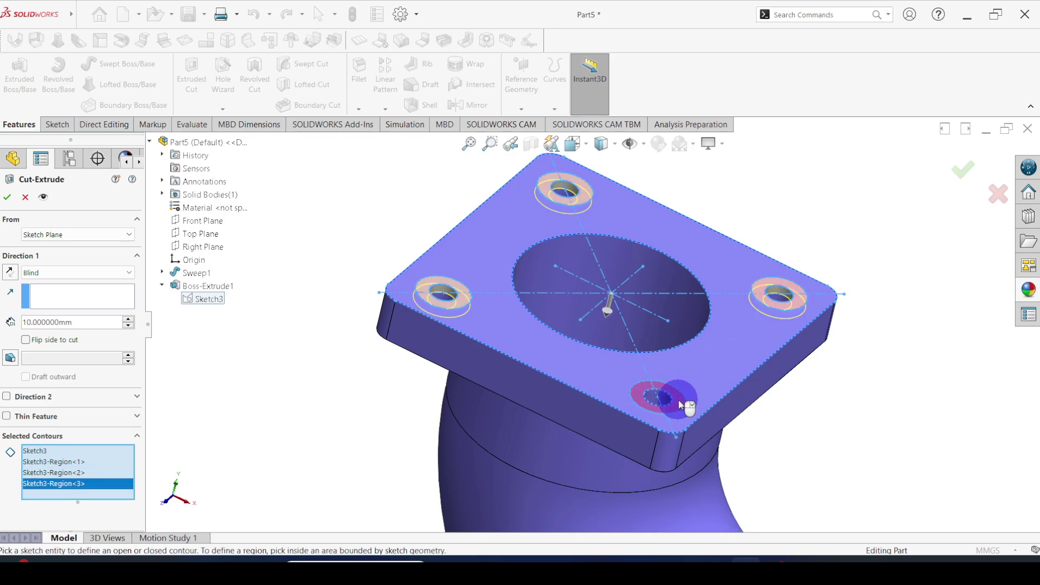
left_click(678, 401)
left_click(955, 179)
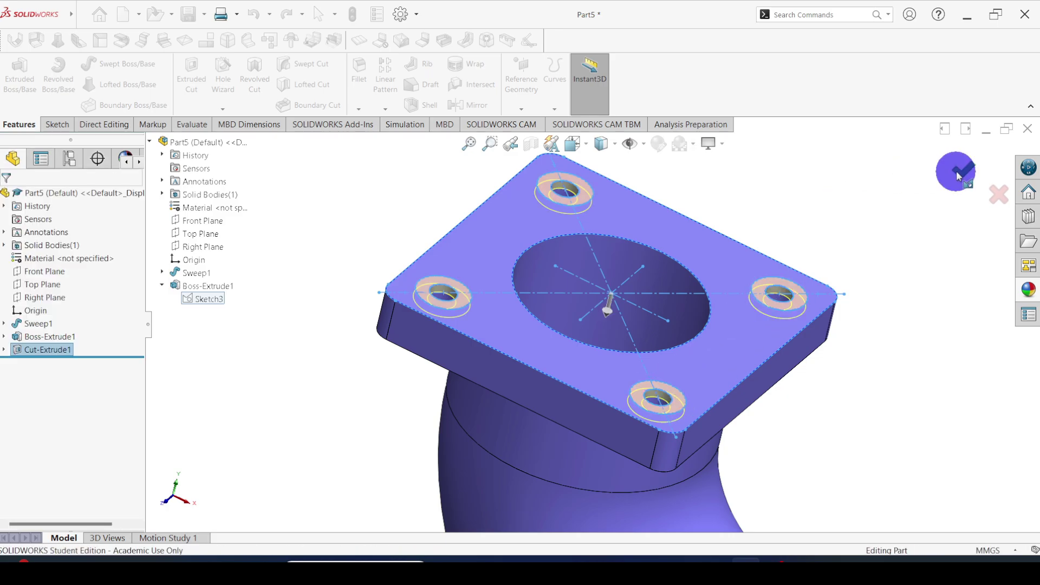
left_click(704, 266)
Chamfer the central bore's edge on the flange's outer face by 10 mm at 45 degrees.
scroll(631, 250, "up", 3)
middle_click_drag(631, 250, 534, 430)
scroll(518, 314, "down", 3)
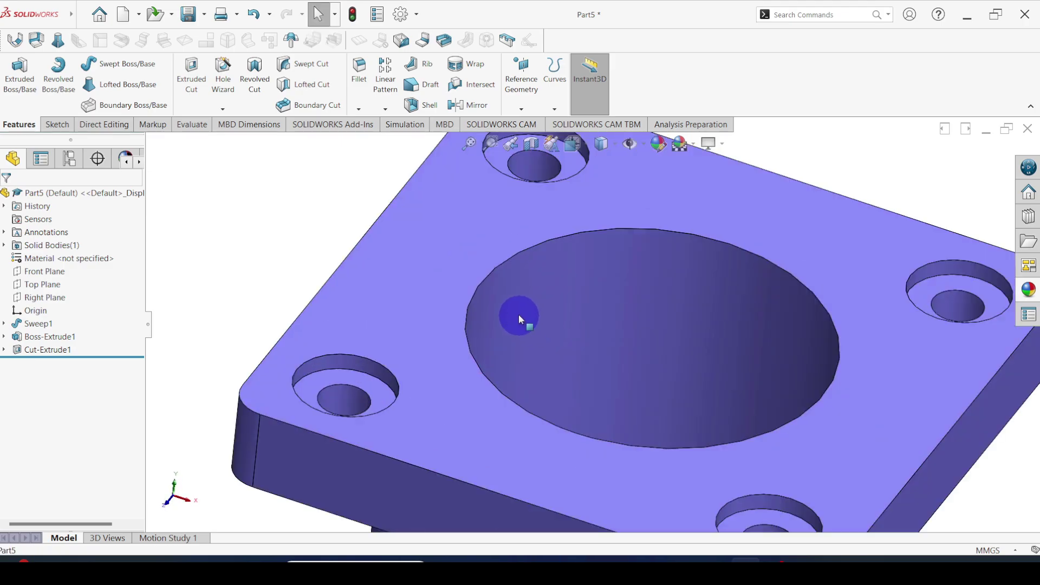
left_click(490, 276)
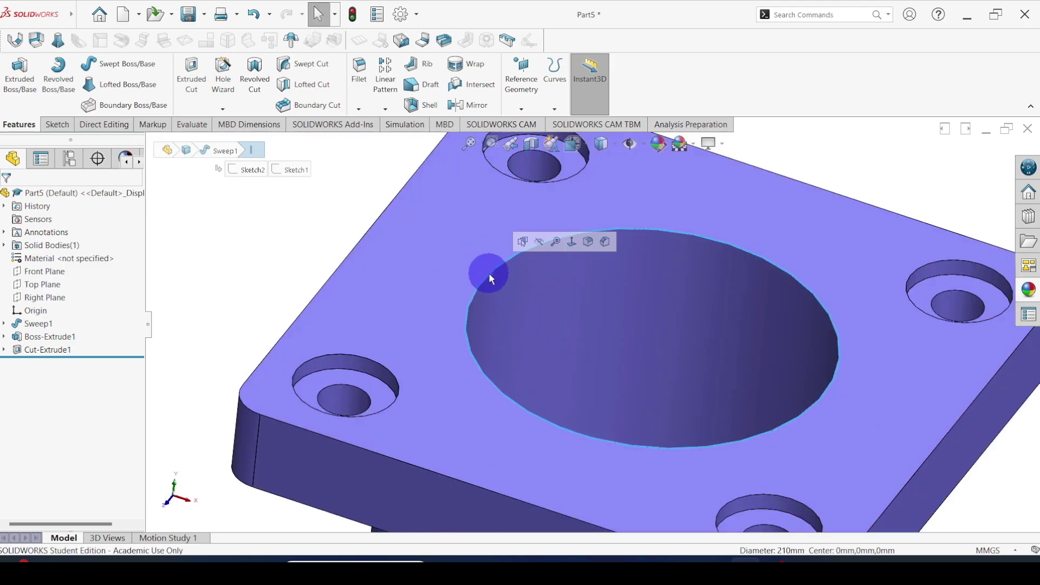
left_click(358, 109)
left_click(382, 139)
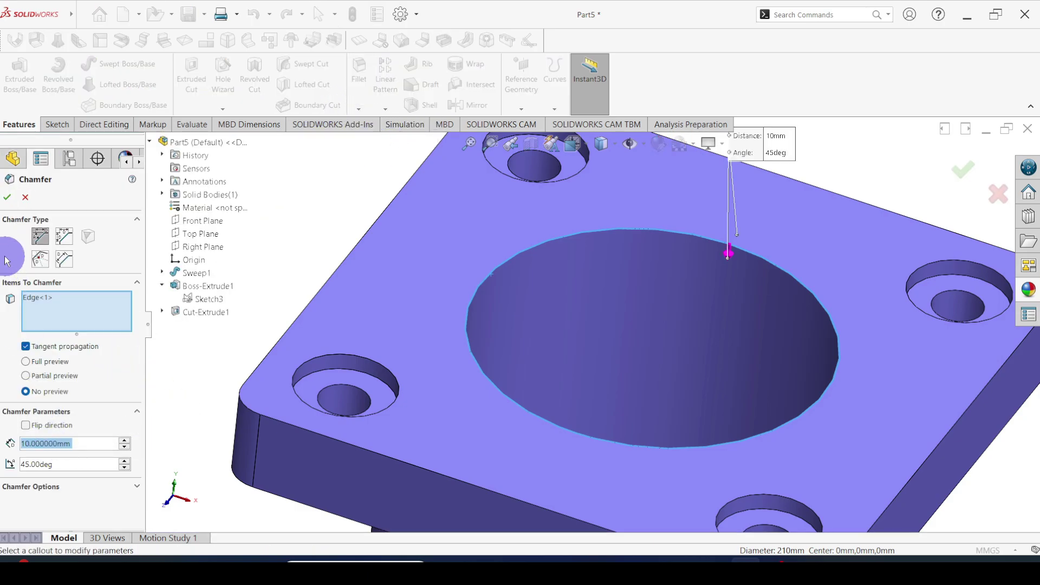
left_click(7, 198)
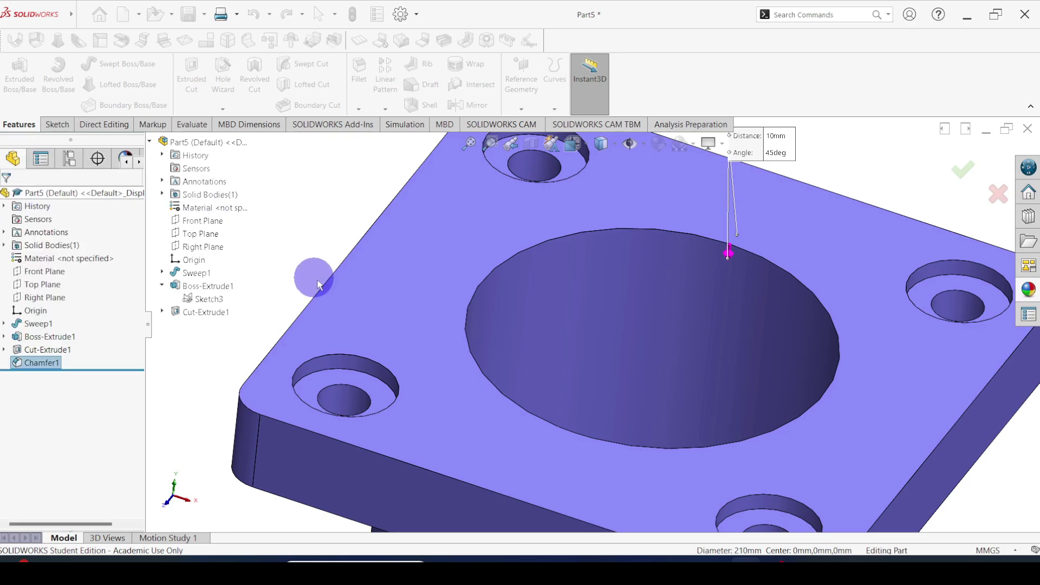
Fillet the circular edge where the pipe meets the underside of the flange with a 10 mm radius.
key("f")
middle_click_drag(522, 350, 563, 390)
scroll(574, 401, "up", 5)
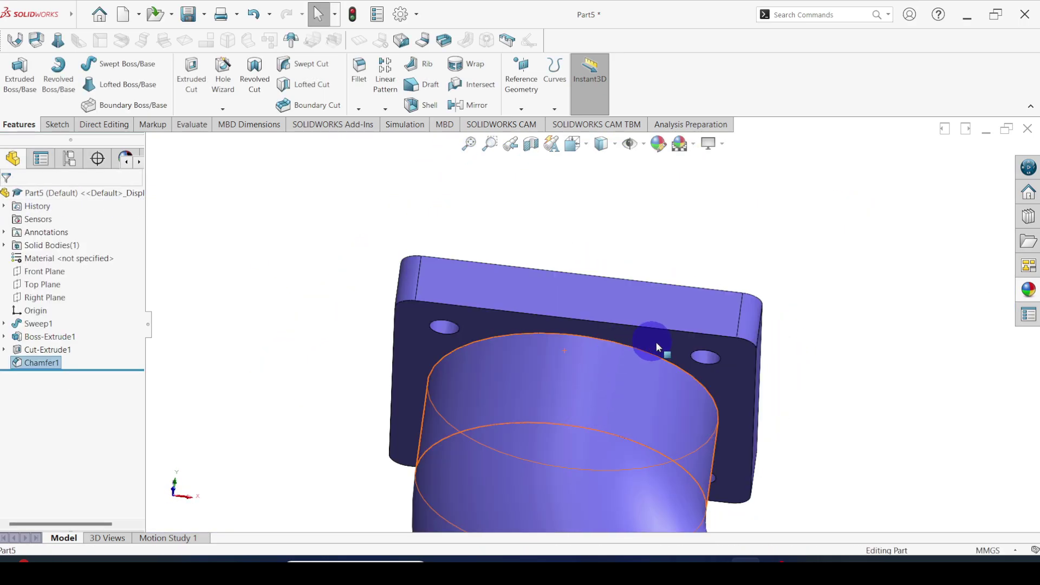
left_click(661, 360)
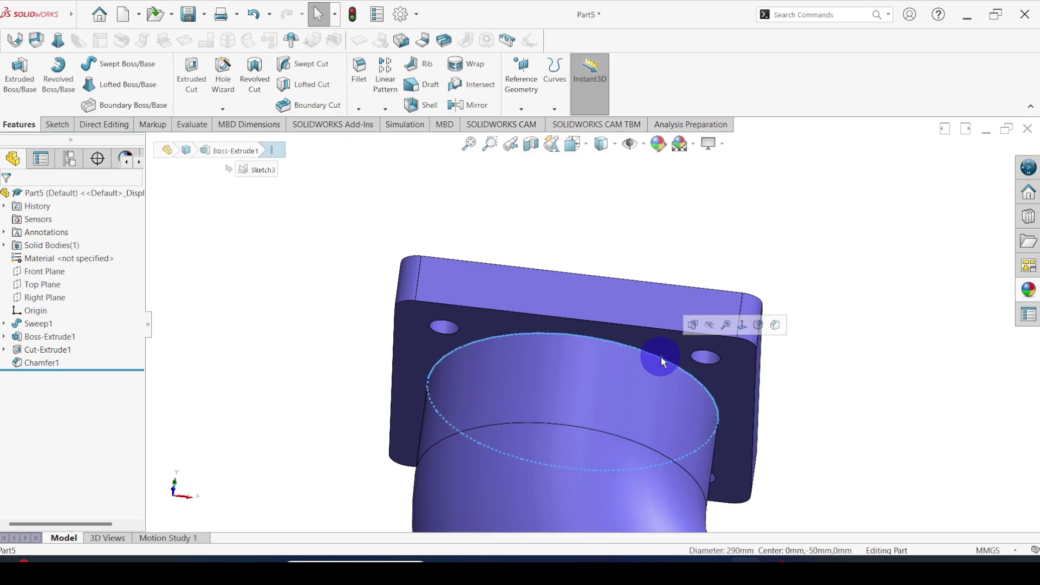
left_click(359, 77)
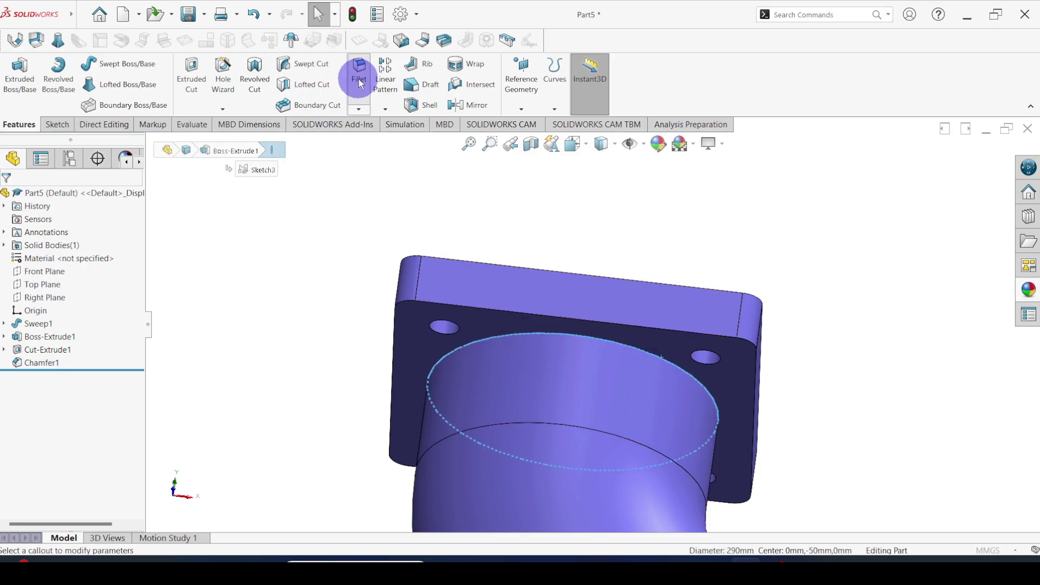
left_click(69, 453)
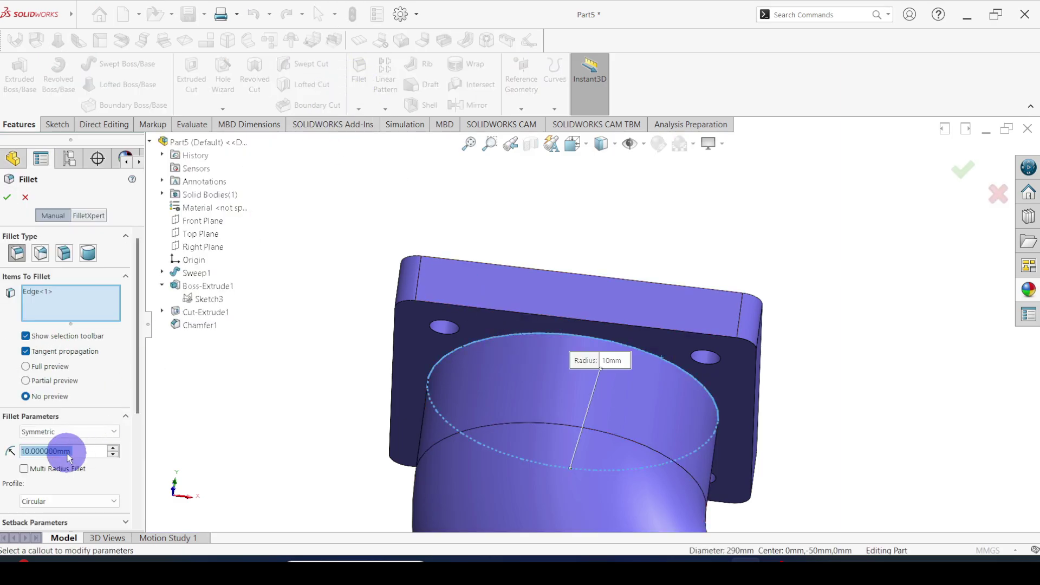
left_click(7, 198)
left_click(653, 203)
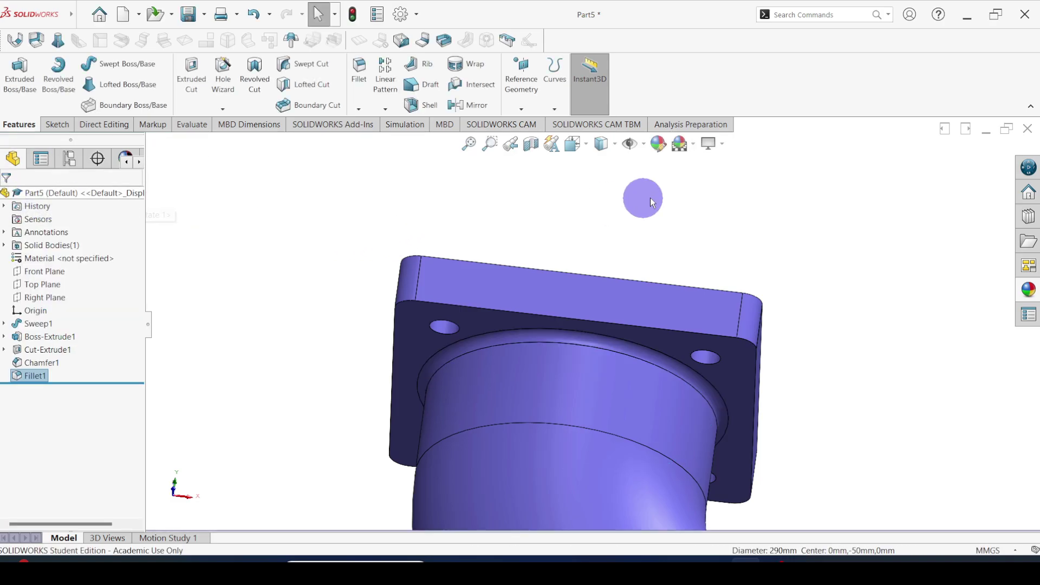
Edit Sketch3 under Boss-Extrude1, copy all of its flange geometry and dimensions, and exit the sketch.
middle_click(638, 330)
middle_click_drag(617, 339, 718, 446)
scroll(592, 352, "up", 5)
scroll(641, 403, "down", 5)
left_click(837, 290)
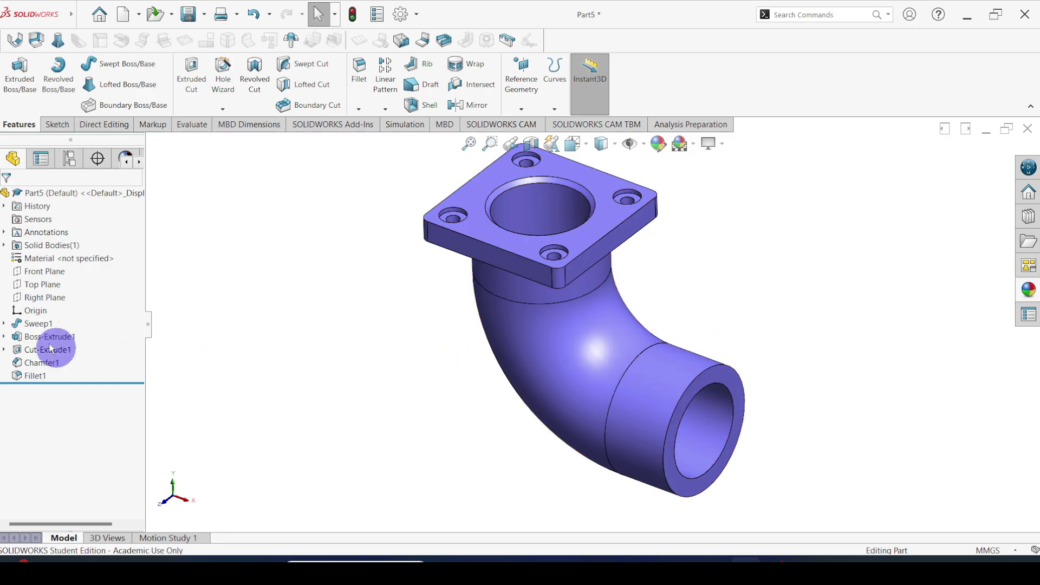
left_click(4, 338)
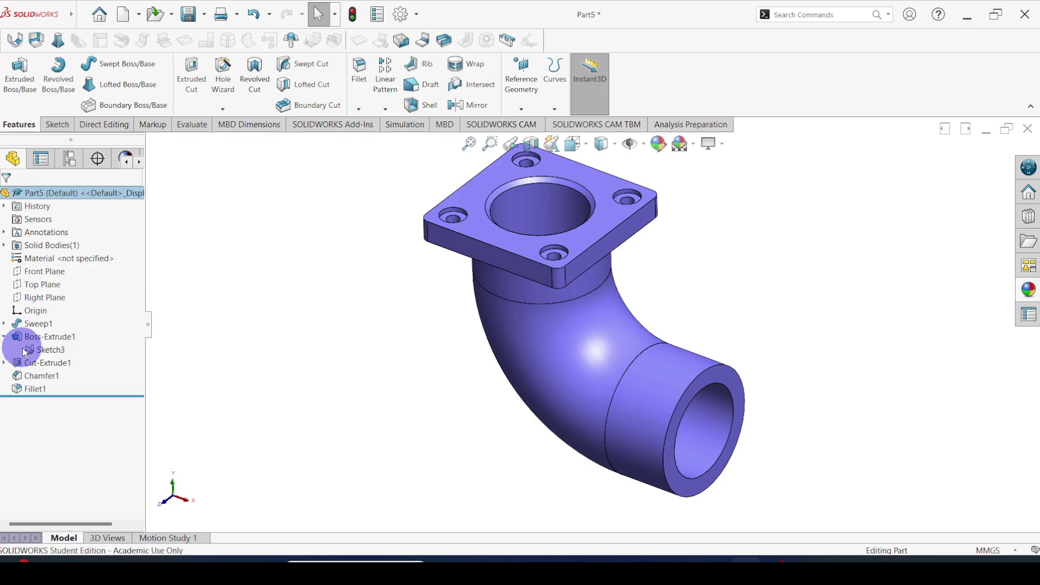
left_click(50, 353)
right_click(50, 352)
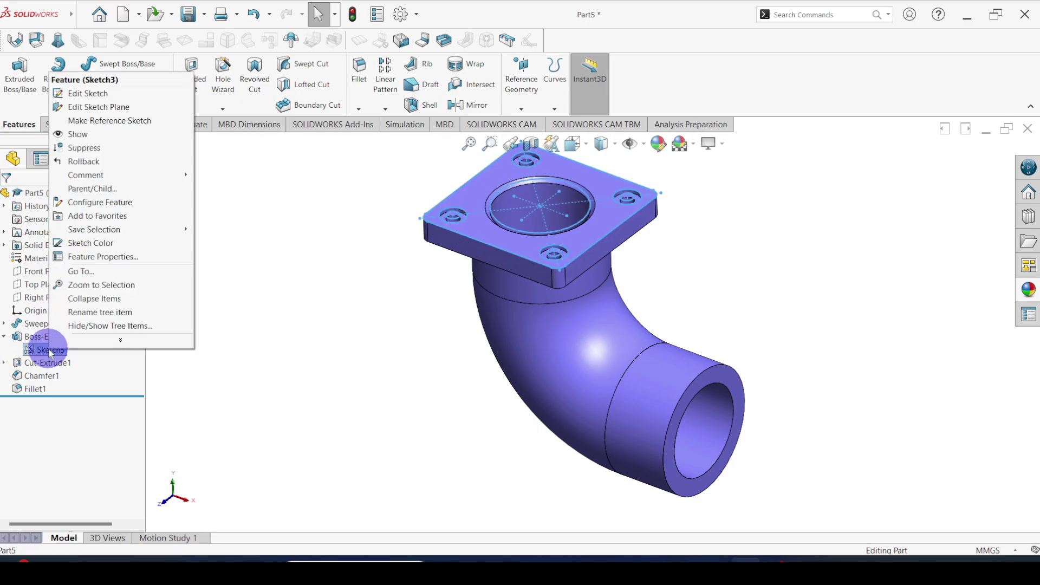
left_click(91, 93)
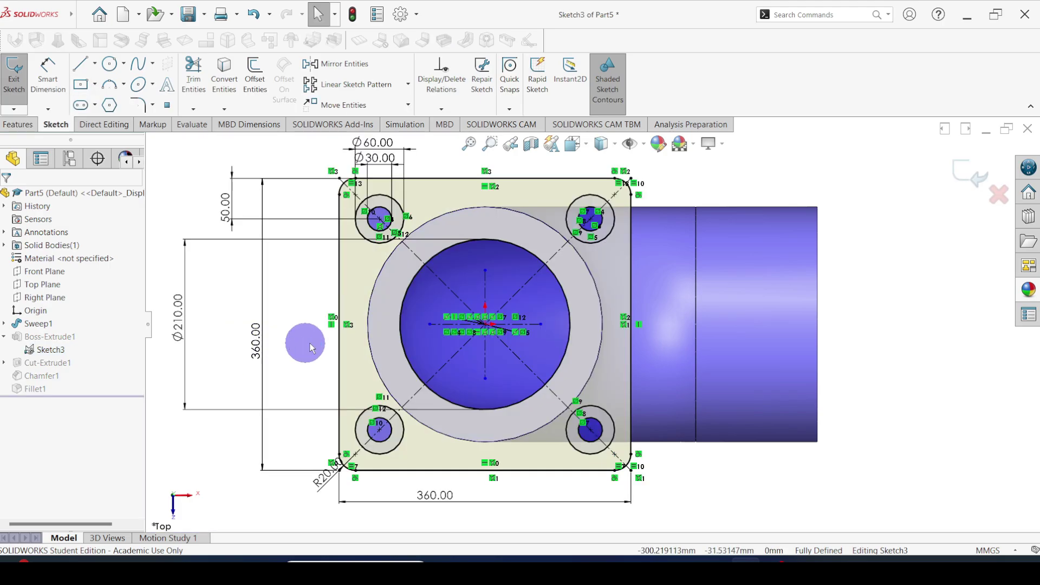
mouse_move(311, 185)
left_mouse_down()
mouse_move(506, 430)
mouse_move(687, 464)
left_mouse_up()
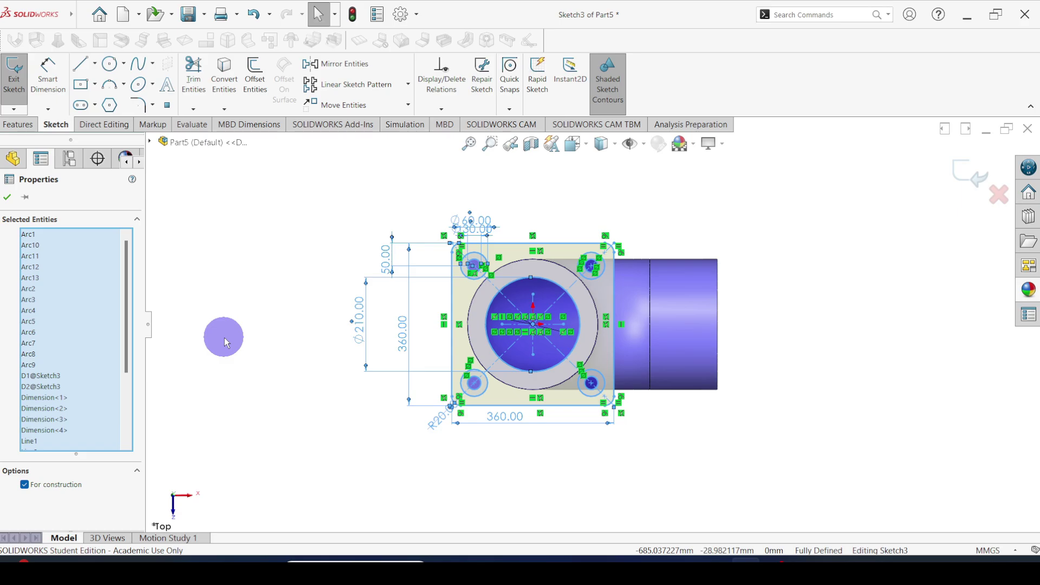
left_click(977, 174)
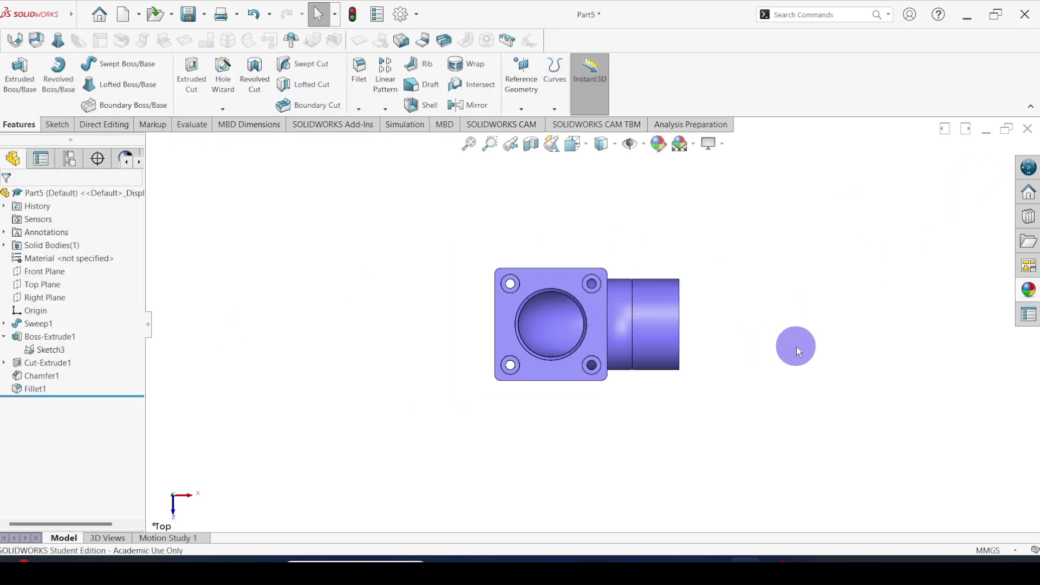
Paste the copied flange profile into a new sketch on the pipe's open ring-shaped end face and move it clear of the pipe.
mouse_move(798, 353)
middle_mouse_down()
mouse_move(632, 301)
mouse_move(708, 366)
mouse_move(631, 325)
middle_mouse_up()
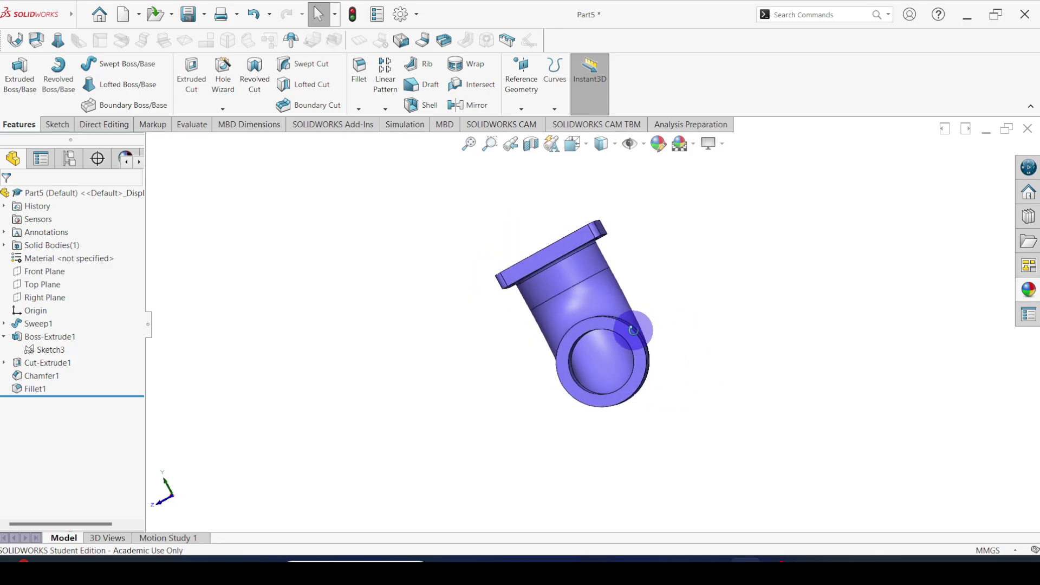
scroll(604, 376, "down", 4)
left_click(536, 432)
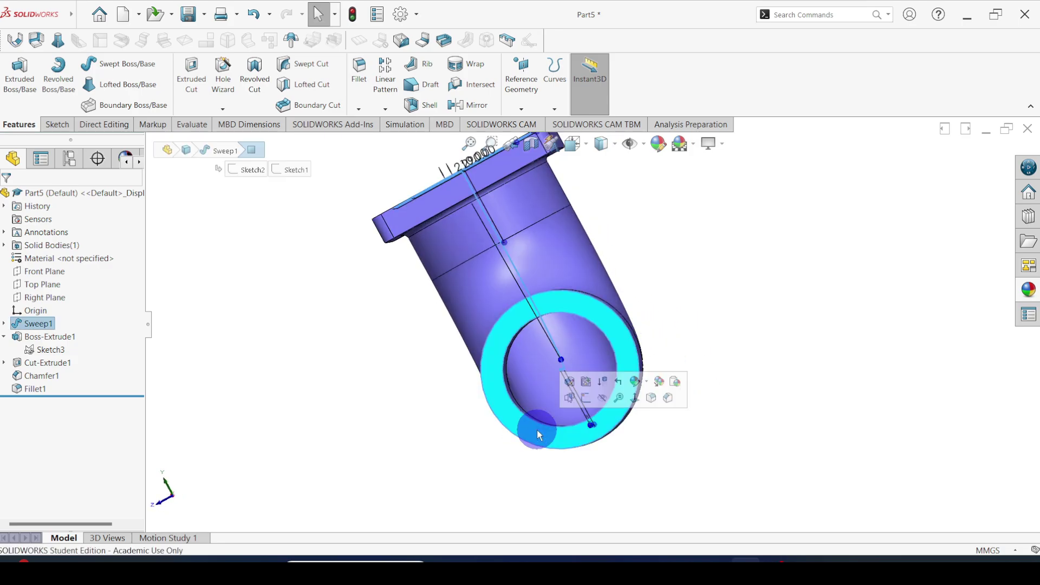
left_click(587, 402)
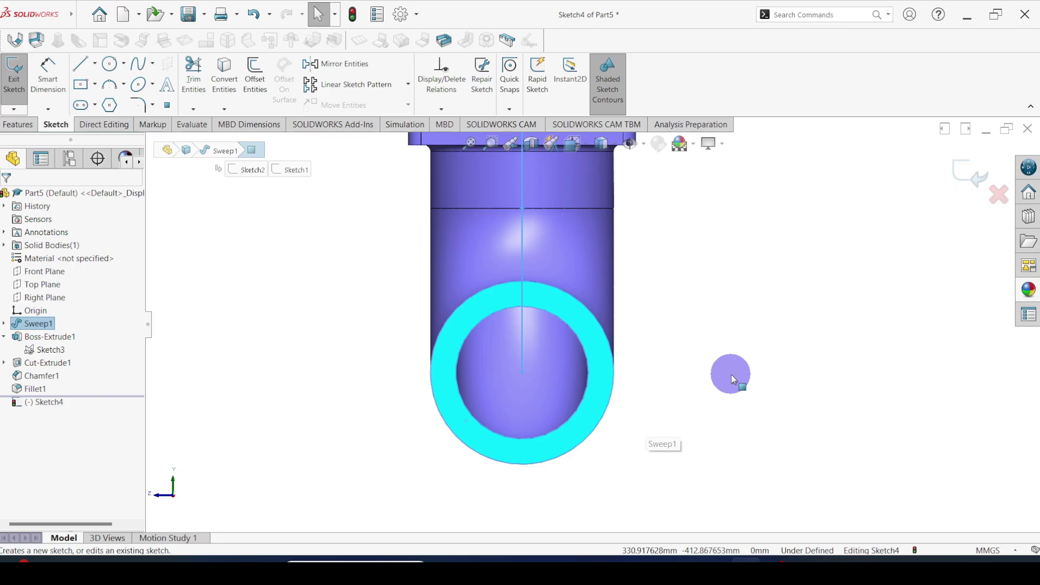
key("ctrl+v")
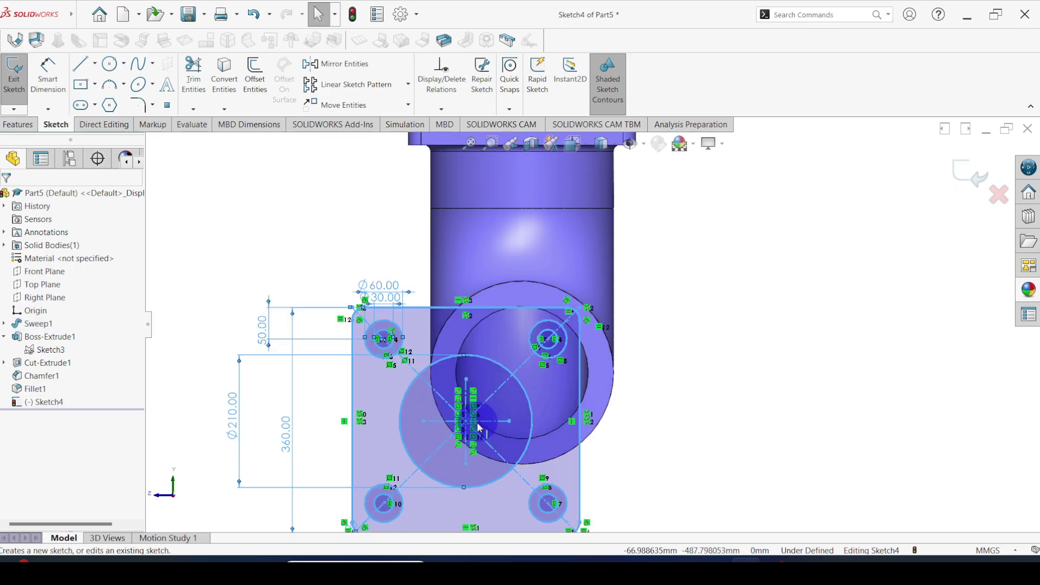
left_click_drag(469, 427, 290, 320)
left_click(858, 318)
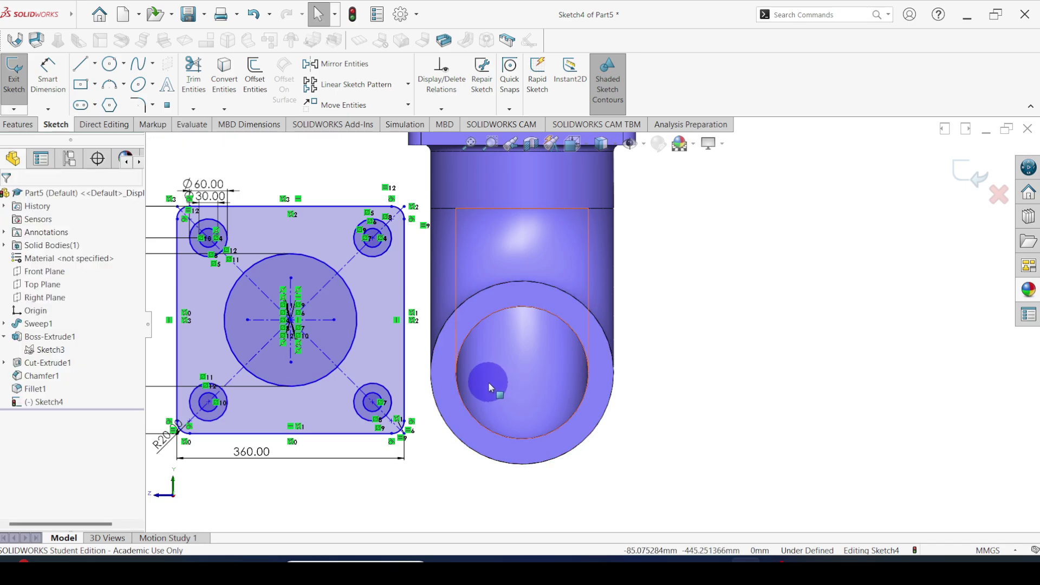
Place a sketch point at the centre of the bore circle on the pipe's open end.
scroll(487, 378, "up", 2)
scroll(557, 366, "down", 2)
scroll(561, 372, "up", 2)
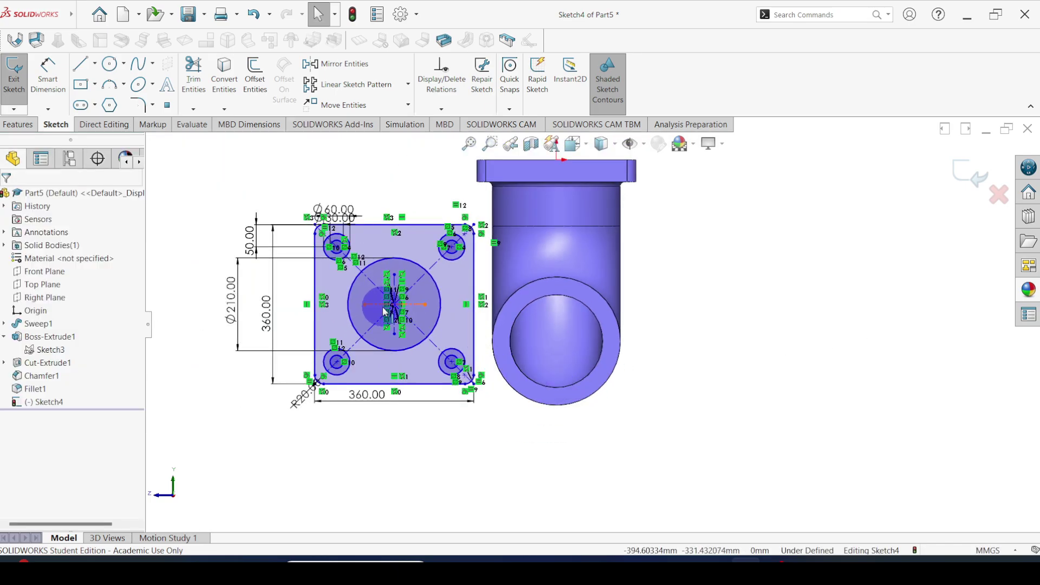
scroll(478, 313, "down", 1)
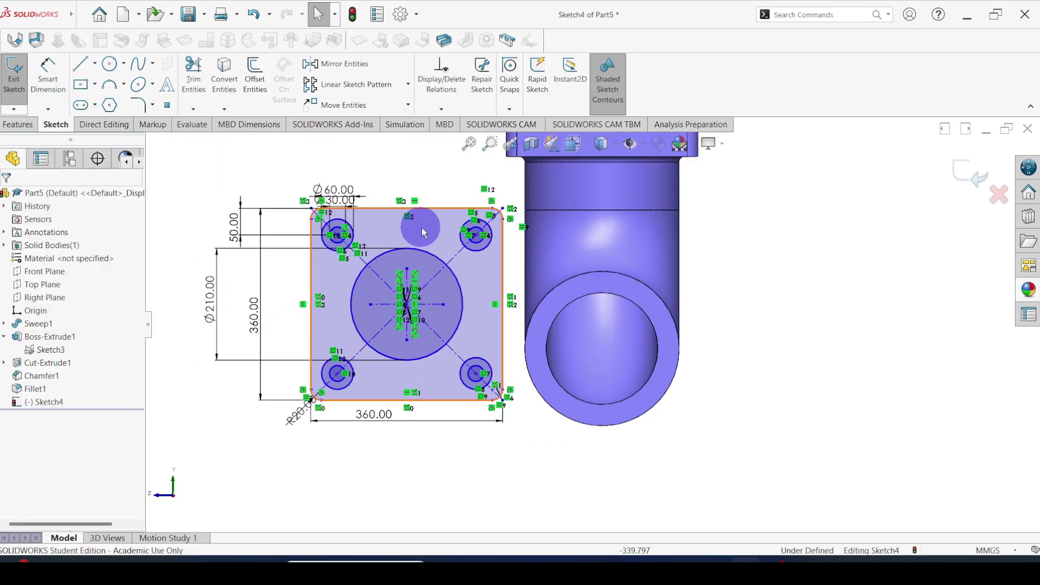
left_click(168, 110)
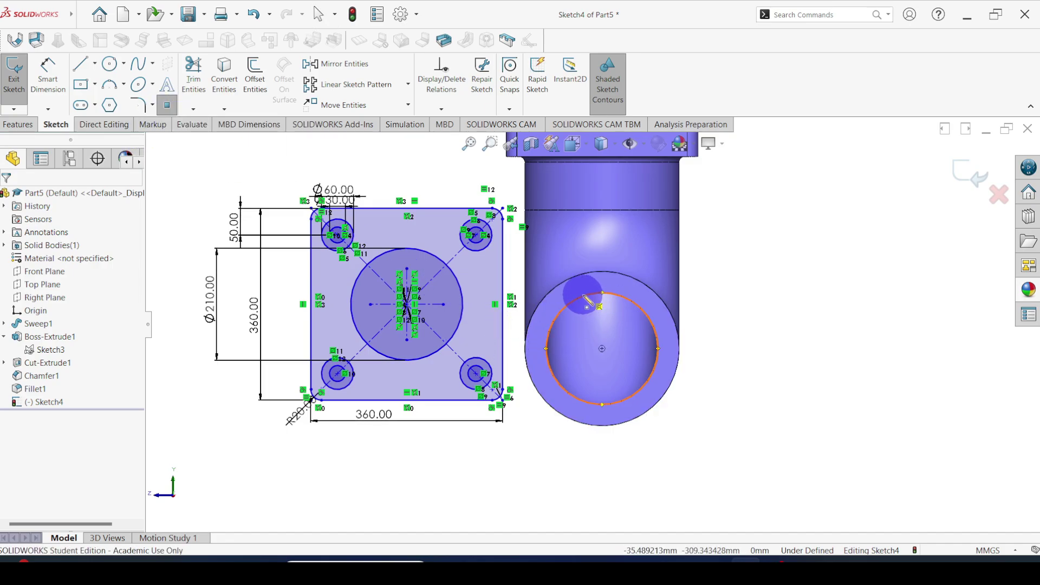
left_click(602, 349)
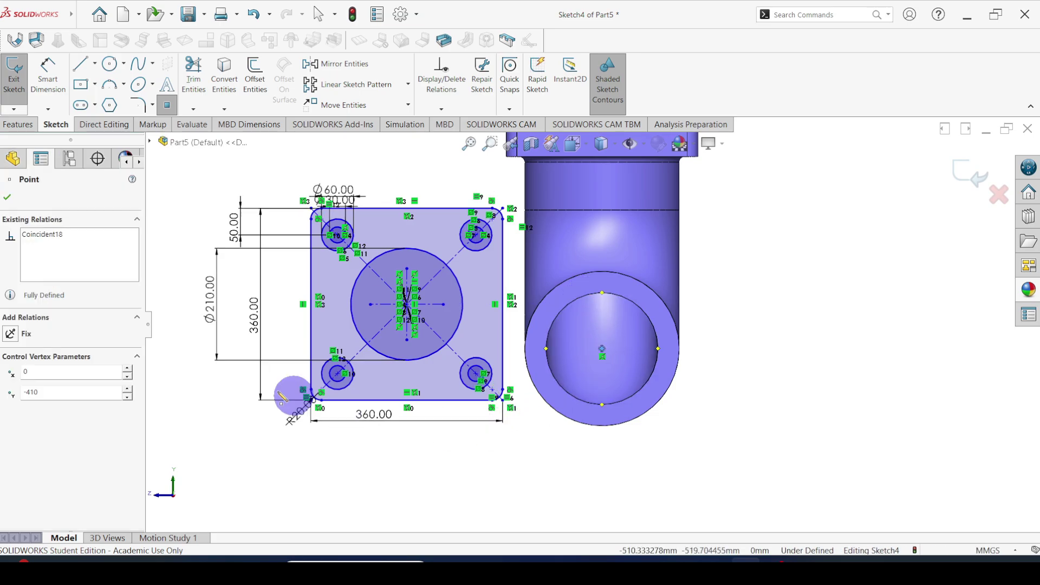
left_click(6, 200)
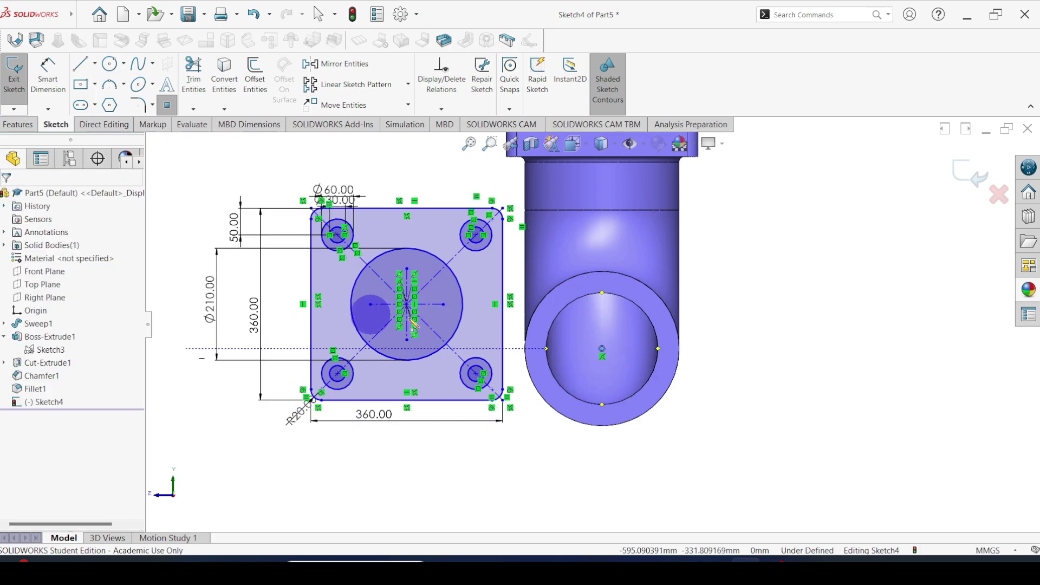
key("Escape")
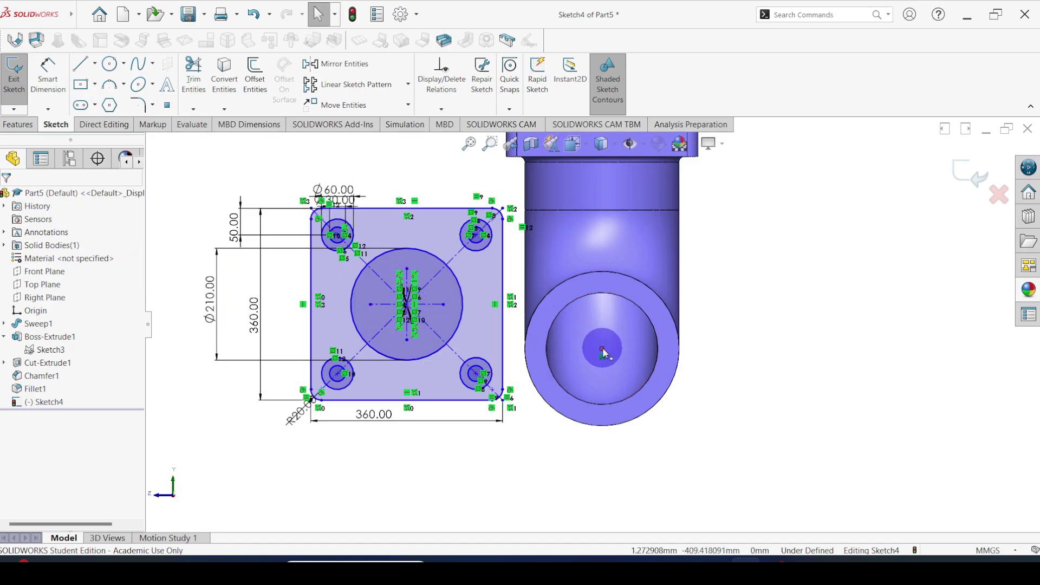
Make the centre of the pasted square flange profile coincident with the sketch point at the pipe's bore centre.
left_click(407, 306)
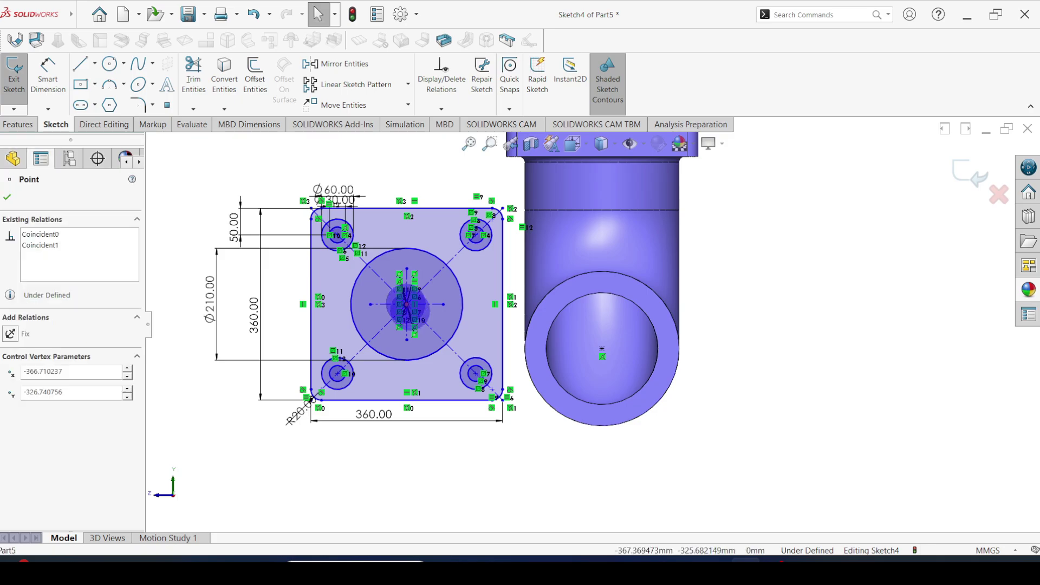
left_click(603, 352, "ctrl")
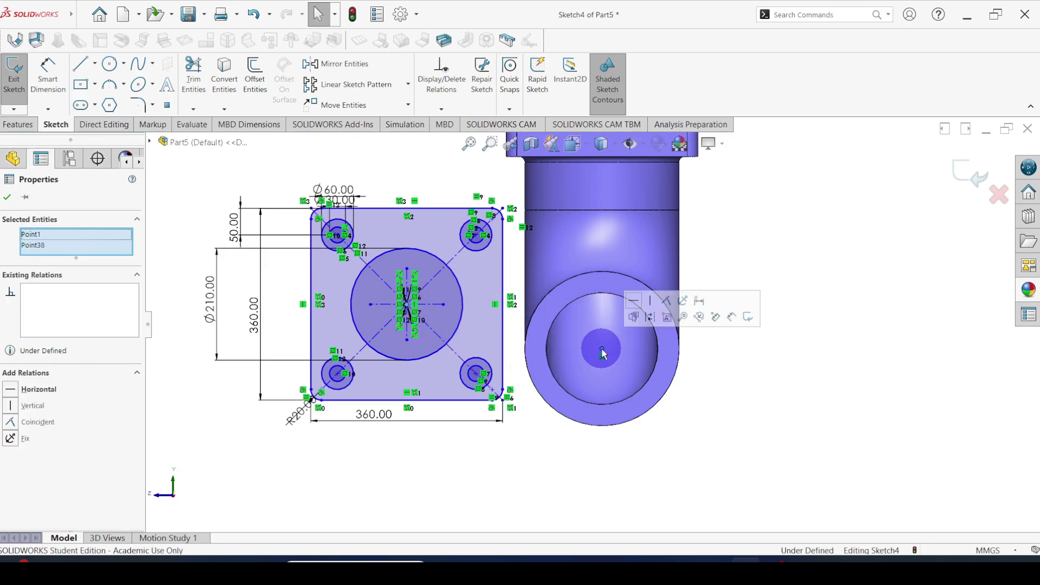
left_click(666, 301)
key("Escape")
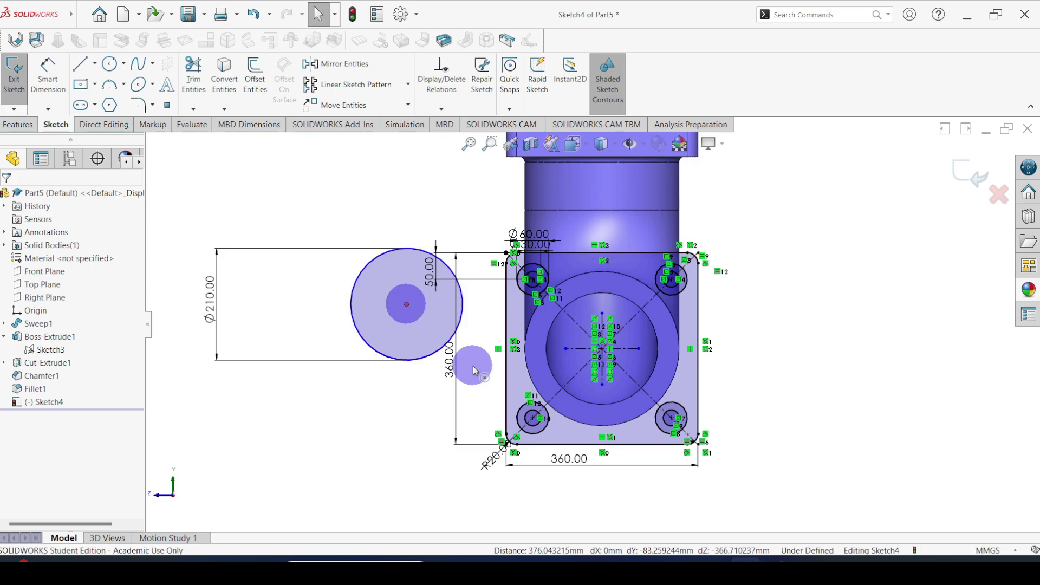
Make the centre of the stray 210 mm circle coincident with the flange profile's centre on the pipe axis.
left_click(598, 350)
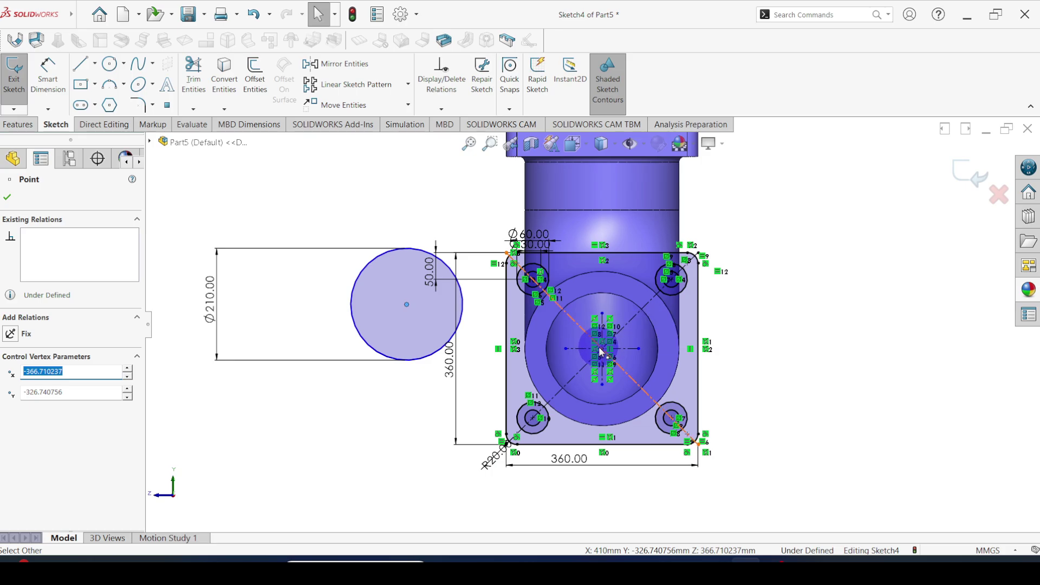
left_click(602, 351, "ctrl")
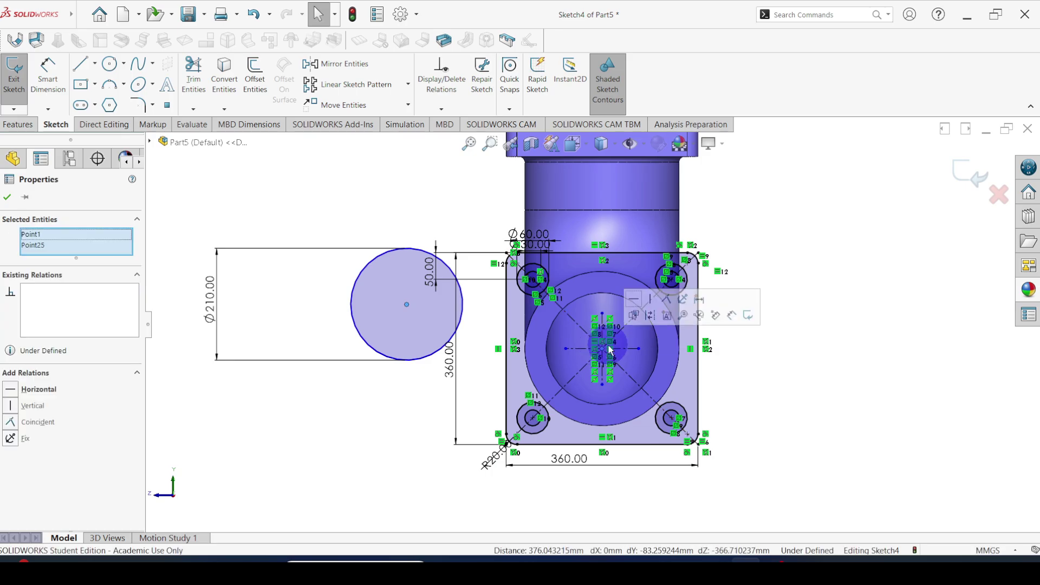
left_click(667, 299)
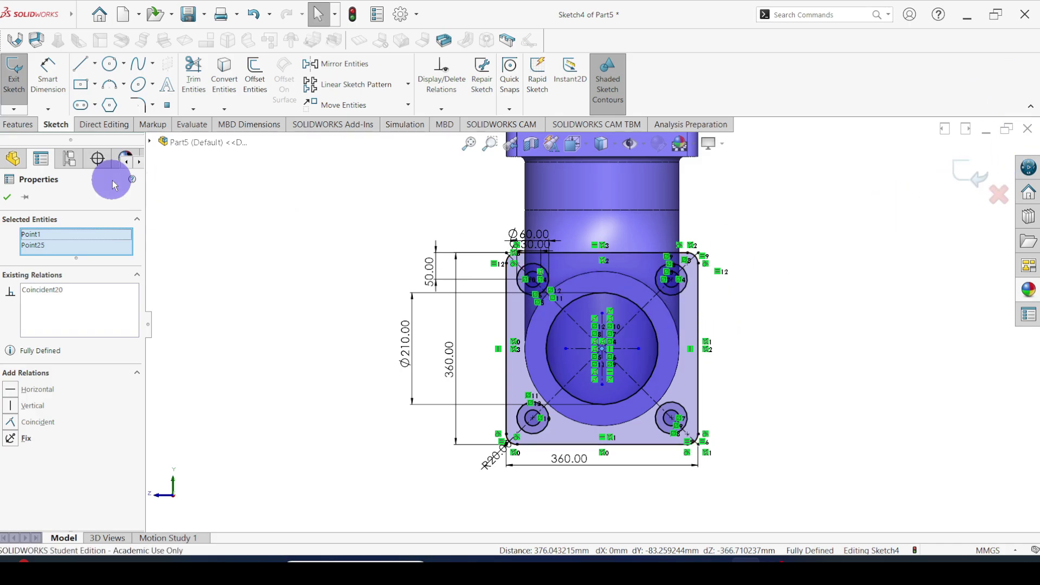
left_click(7, 197)
Start a blind boss extrusion of the second flange's sketch with a depth of 50 mm.
scroll(742, 418, "up", 4)
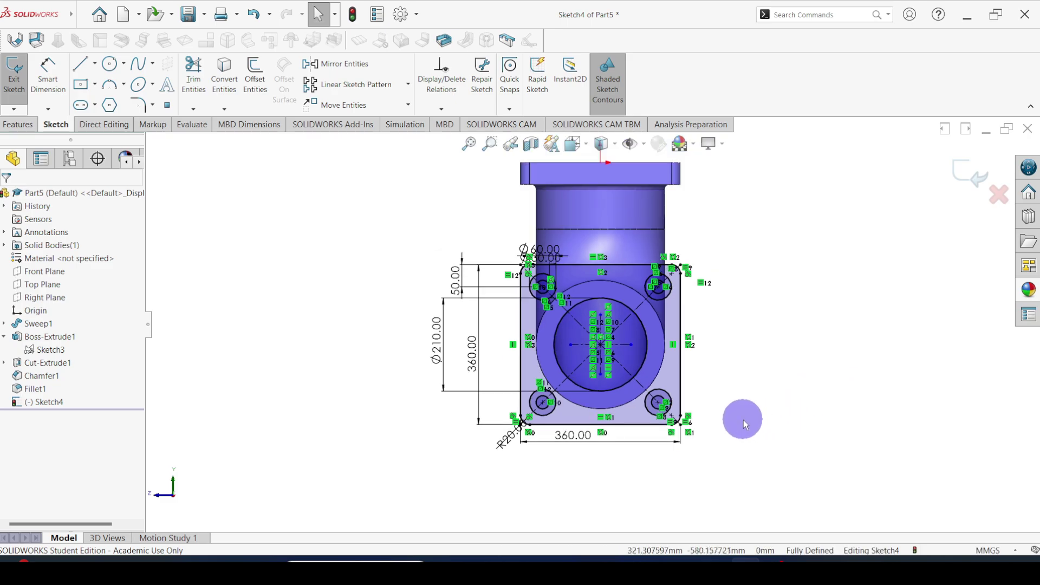
mouse_move(717, 410)
middle_mouse_down()
mouse_move(619, 422)
mouse_move(689, 388)
mouse_move(565, 230)
middle_mouse_up()
scroll(567, 231, "down", 4)
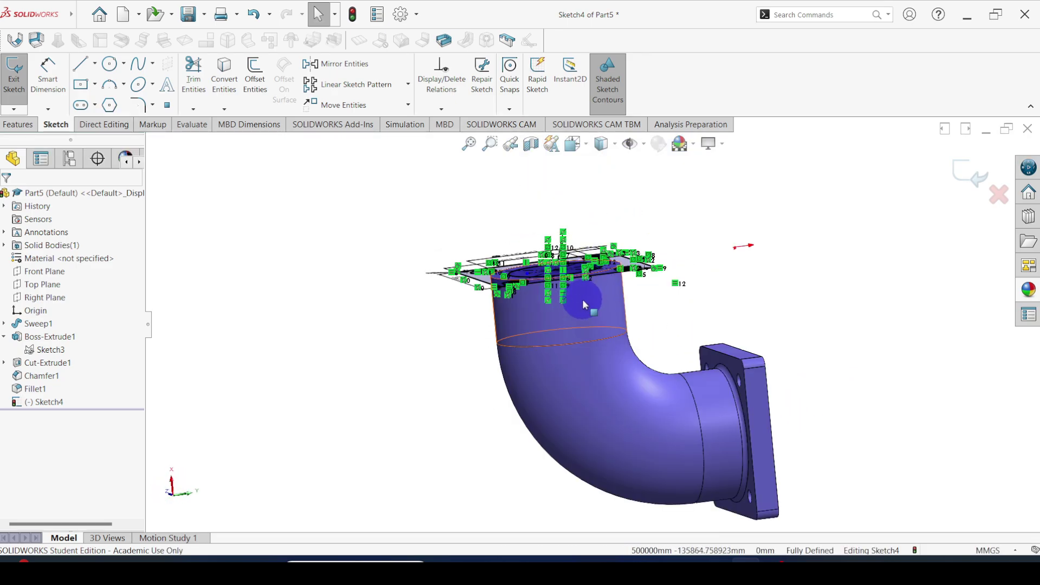
mouse_move(584, 305)
middle_mouse_down()
mouse_move(634, 304)
mouse_move(576, 311)
mouse_move(557, 329)
mouse_move(550, 295)
middle_mouse_up()
scroll(596, 311, "down", 3)
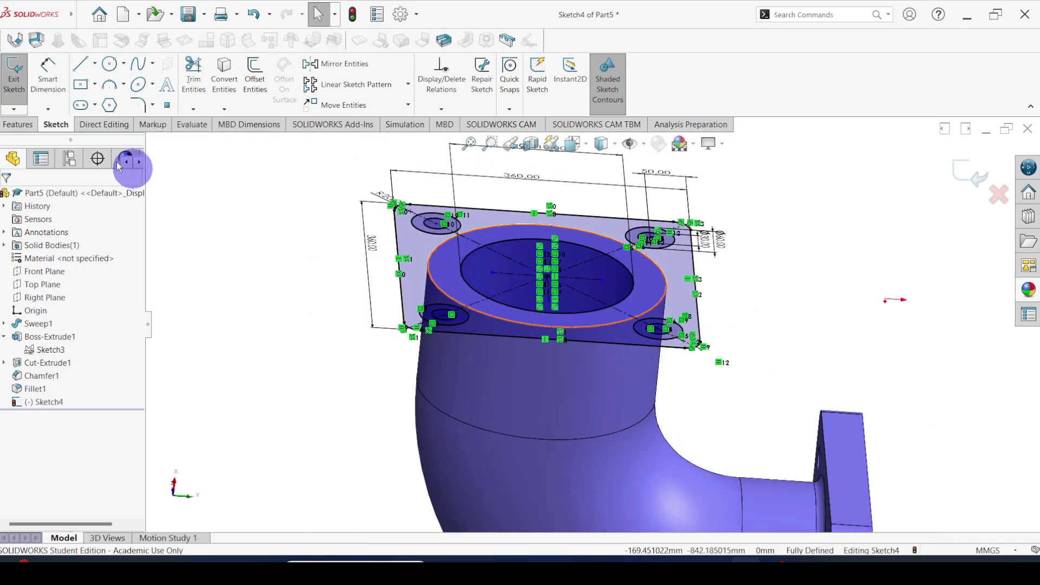
left_click(20, 125)
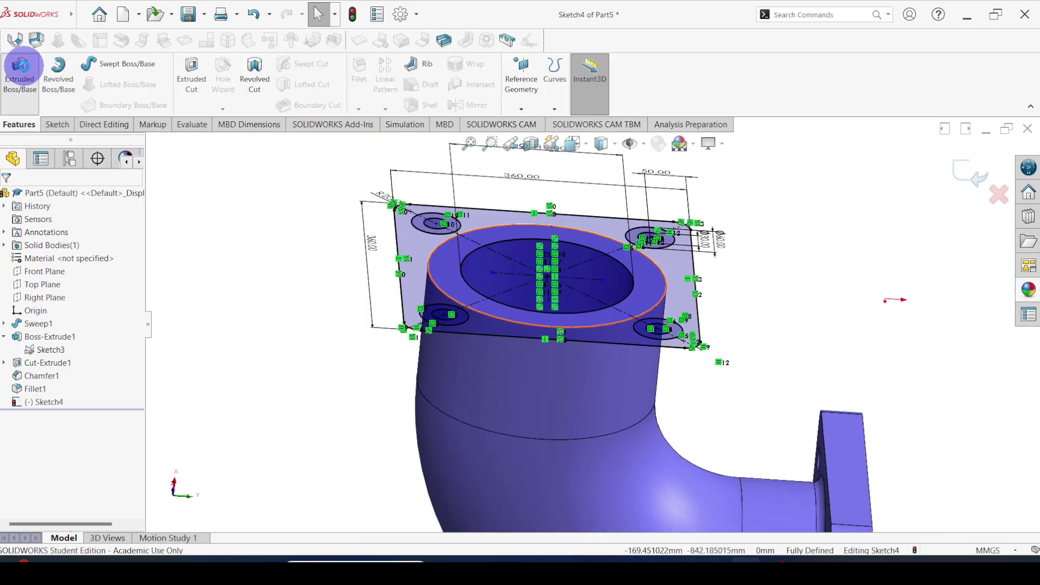
left_click(20, 66)
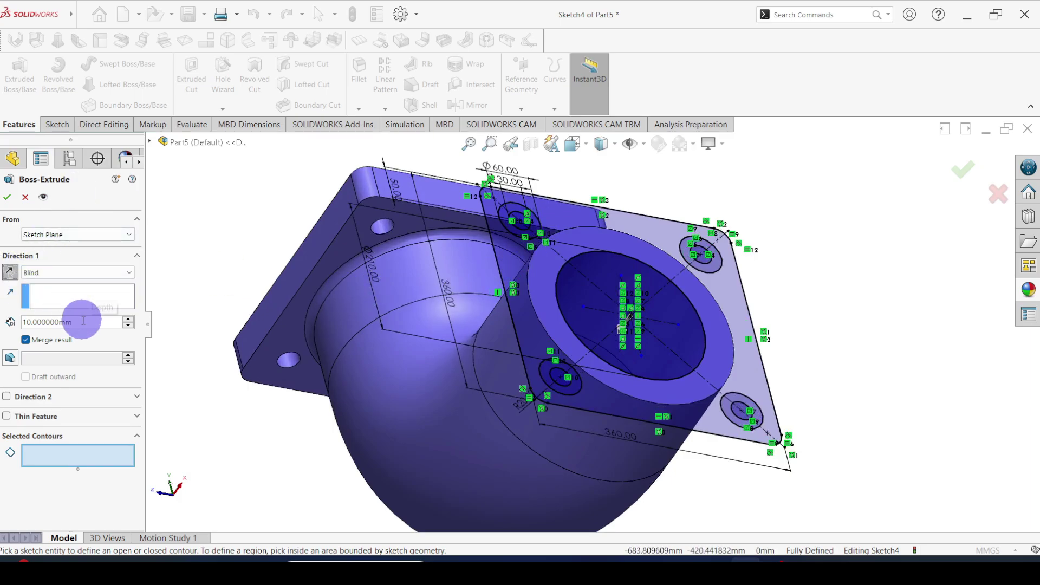
left_click_drag(83, 321, 12, 322)
type("50")
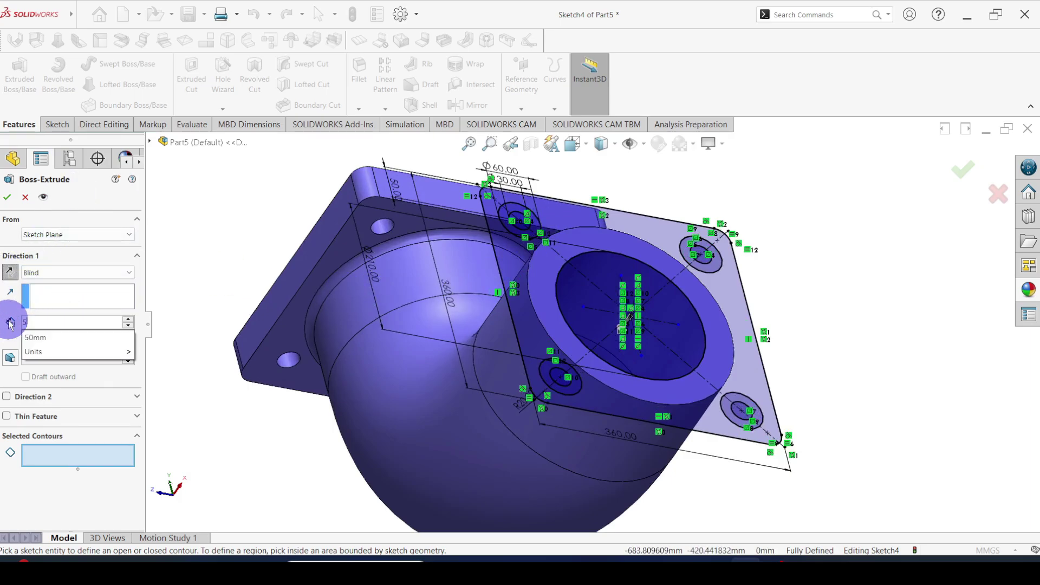
key("Return")
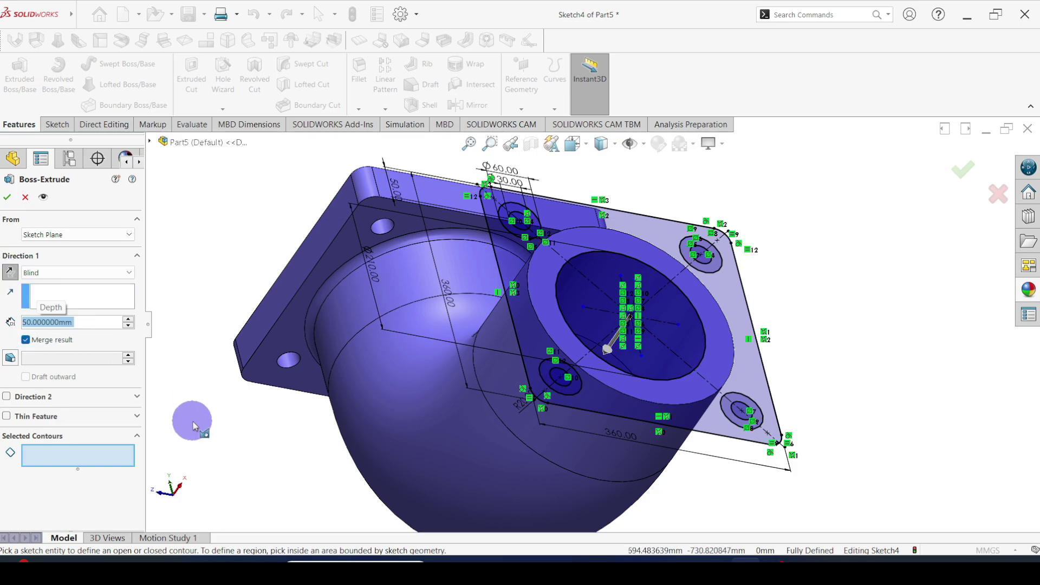
Choose the square plate, the pipe-wall ring and the four rings around the bolt holes as contours, and complete the flange extrusion.
left_click(112, 466)
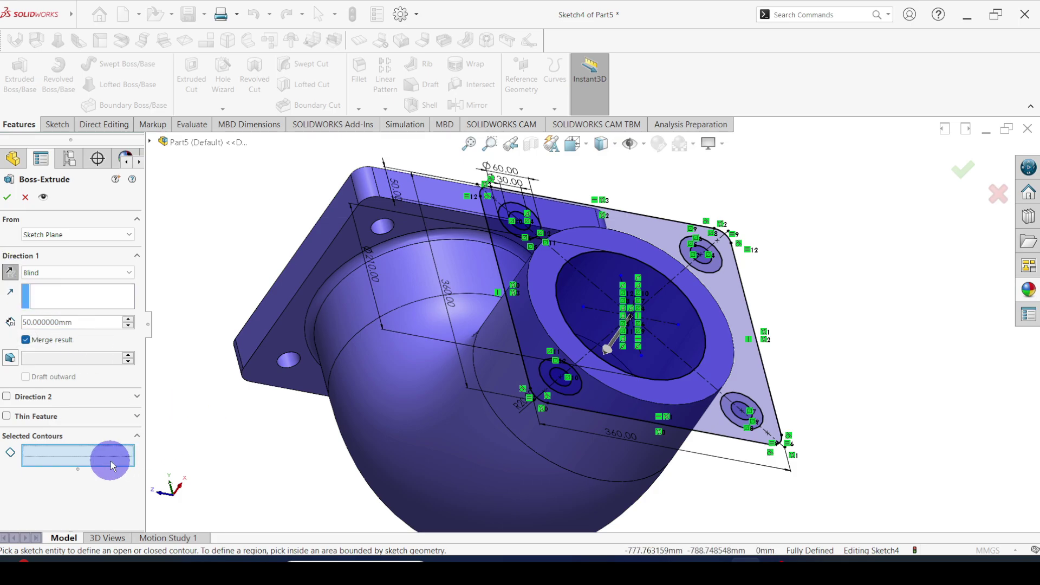
left_click(547, 268)
left_click(513, 252)
scroll(522, 252, "down", 2)
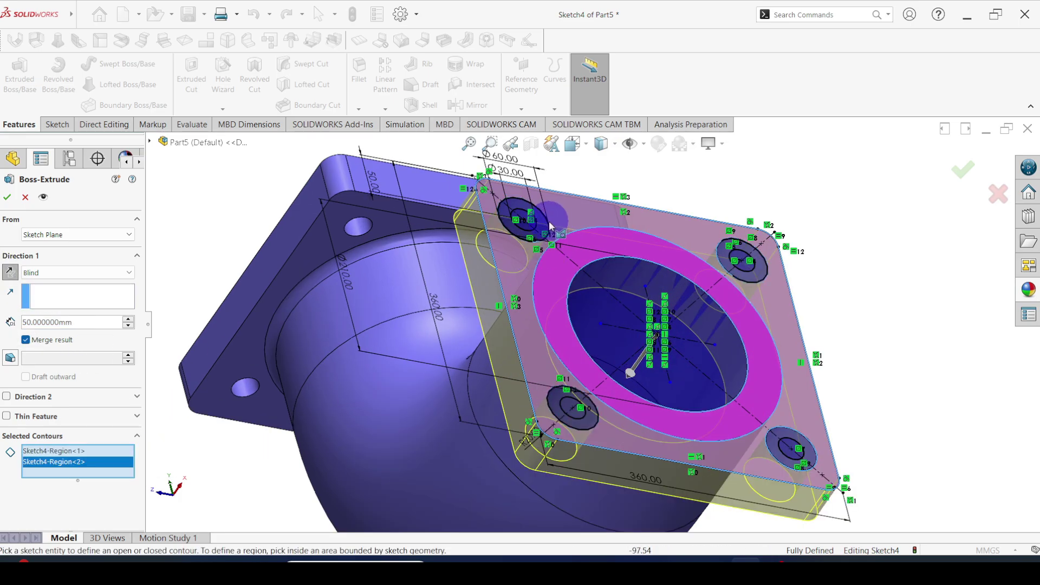
left_click(734, 252)
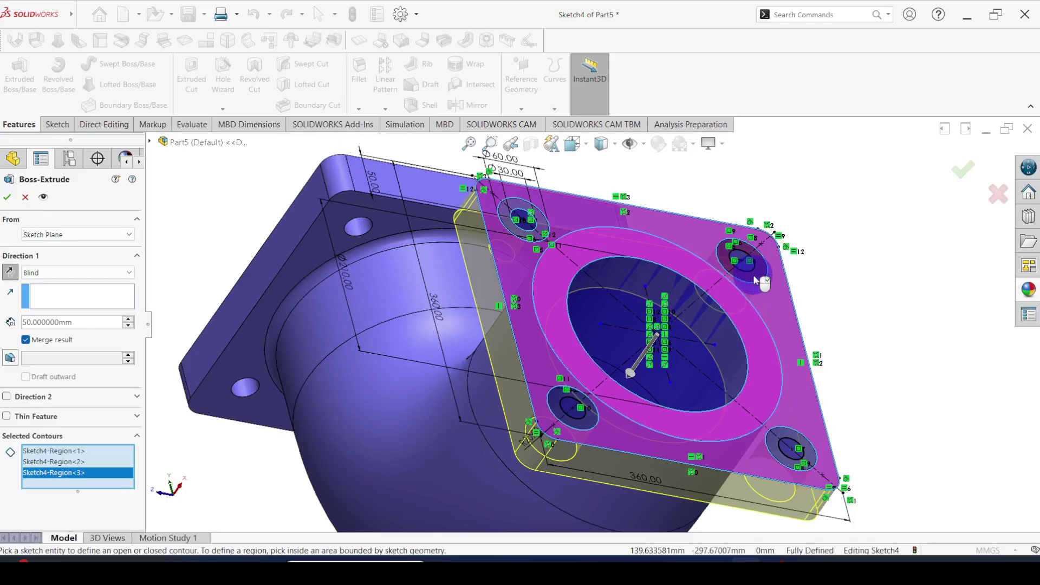
left_click(802, 390)
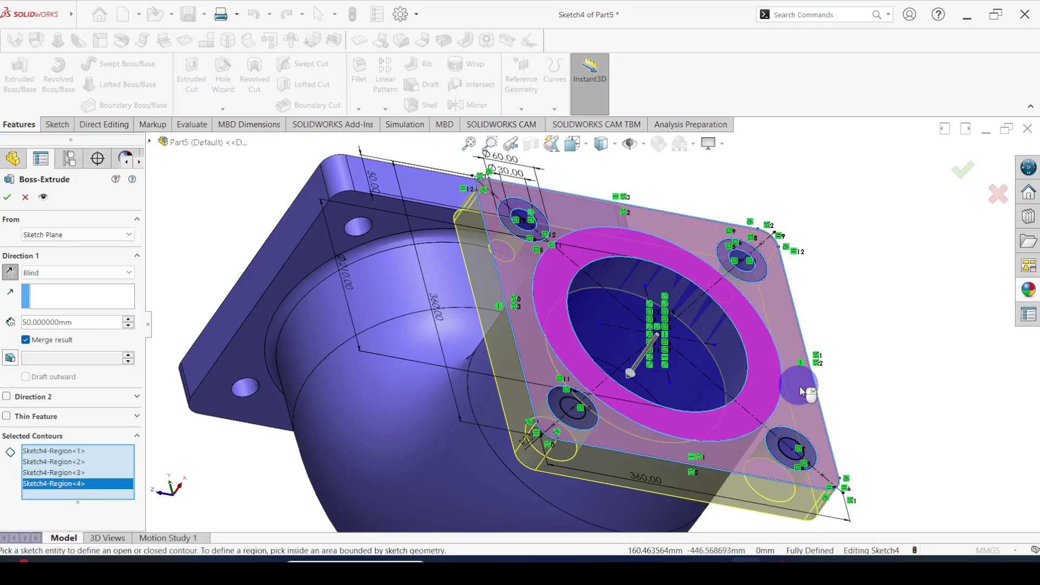
left_click(800, 442)
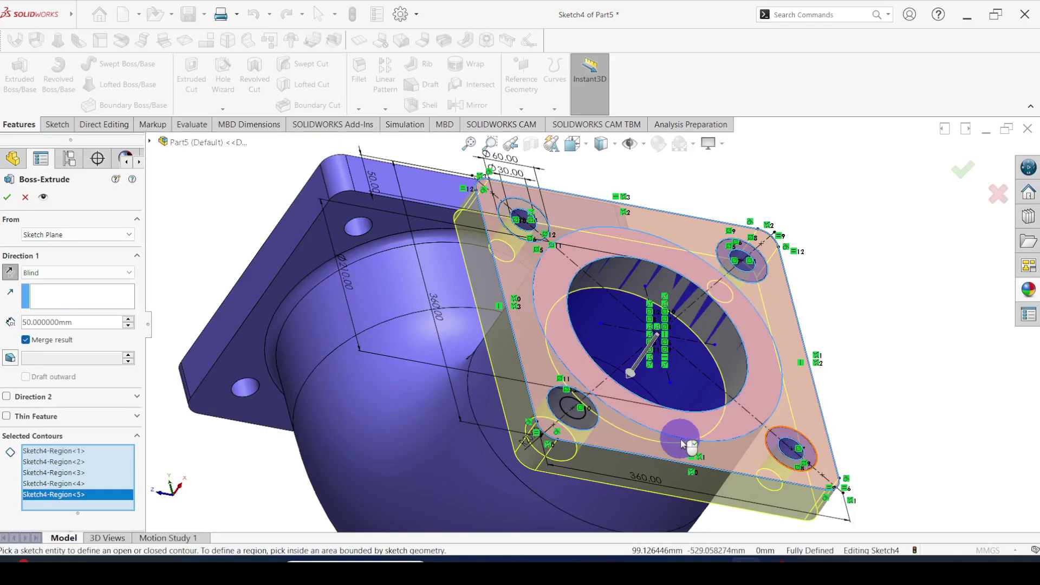
left_click(585, 428)
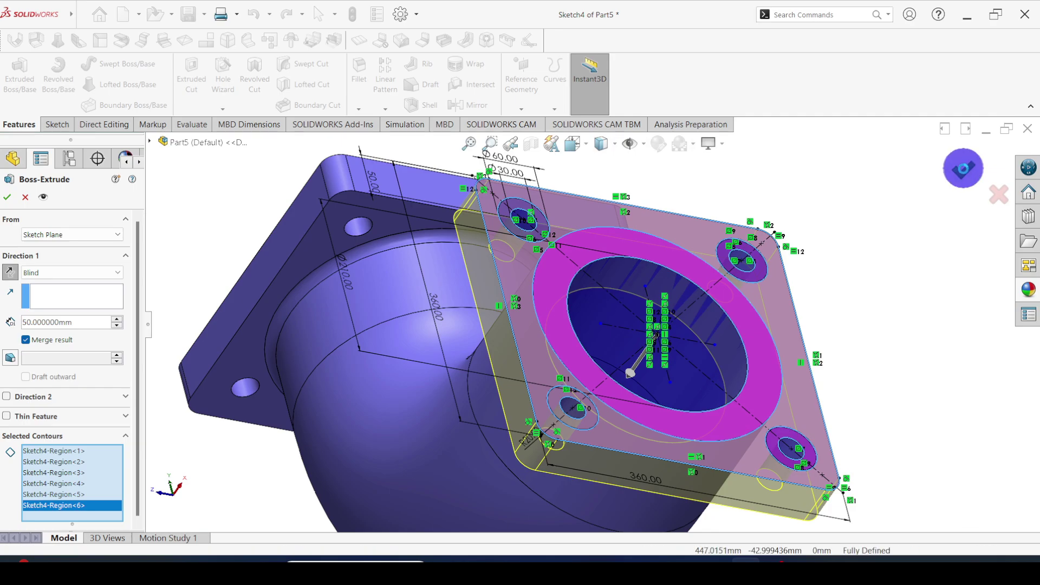
left_click(963, 167)
Start an extruded cut that reuses Sketch4 under Boss-Extrude2, with a blind depth of 10 mm.
scroll(758, 314, "up", 3)
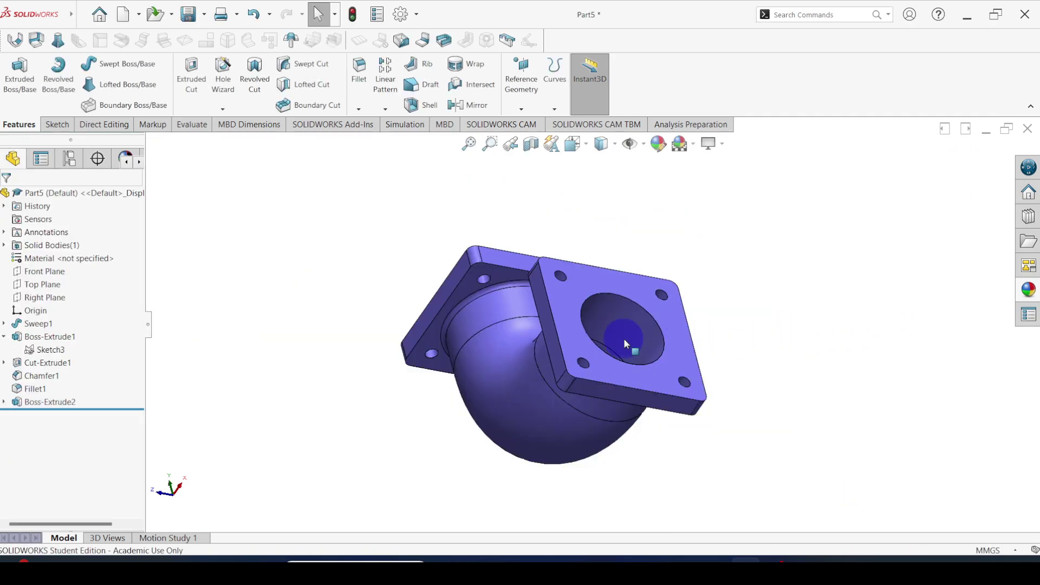
scroll(598, 349, "down", 2)
middle_click_drag(606, 340, 587, 359)
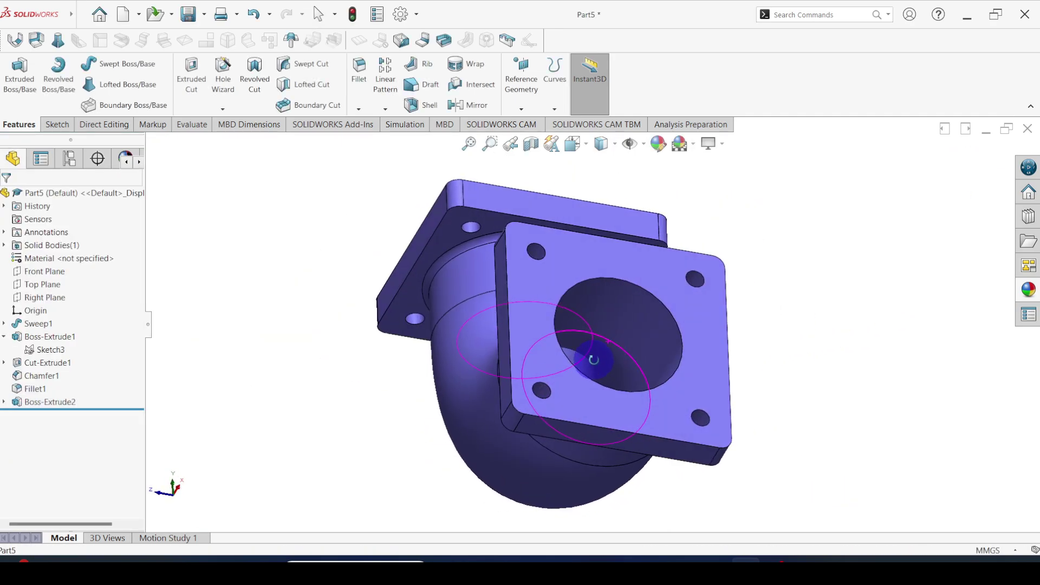
scroll(705, 330, "down", 2)
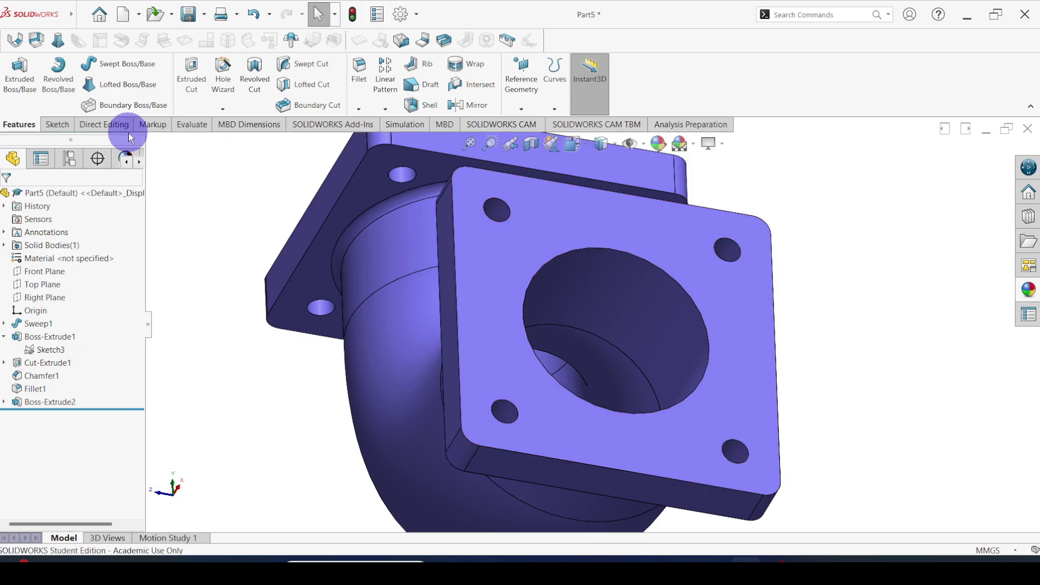
left_click(190, 89)
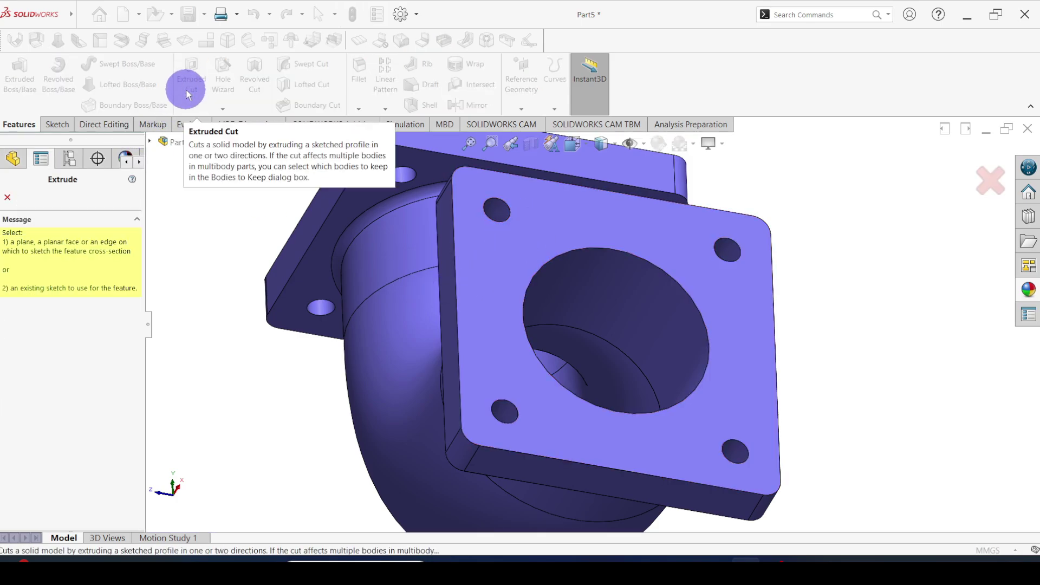
left_click(150, 143)
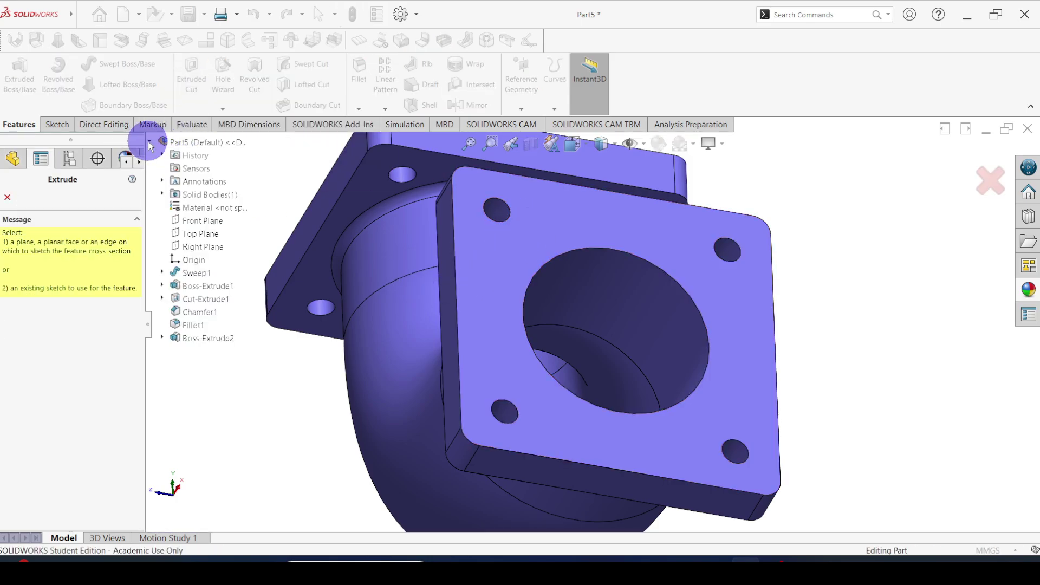
left_click(202, 351)
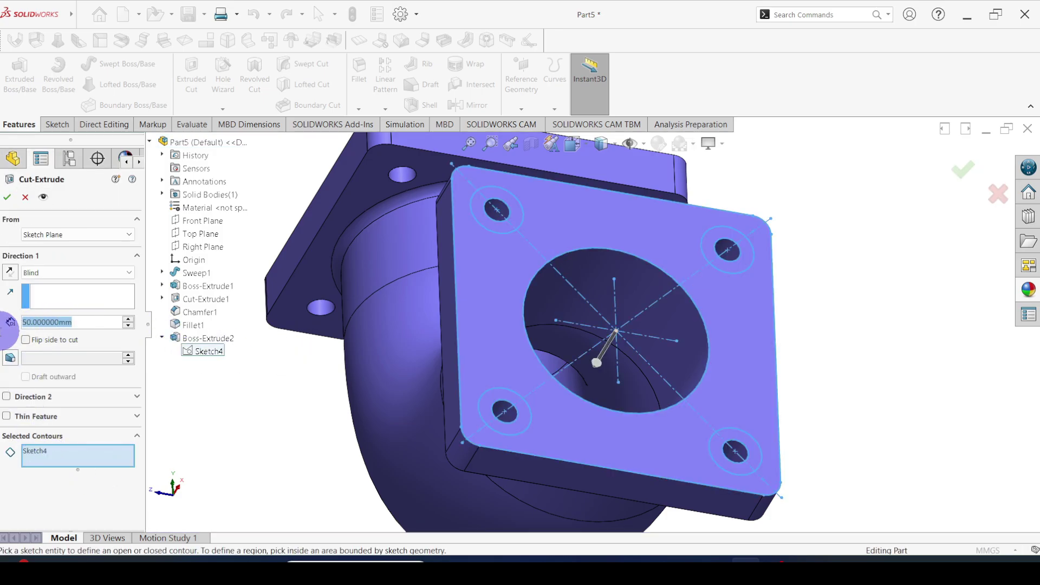
type("10")
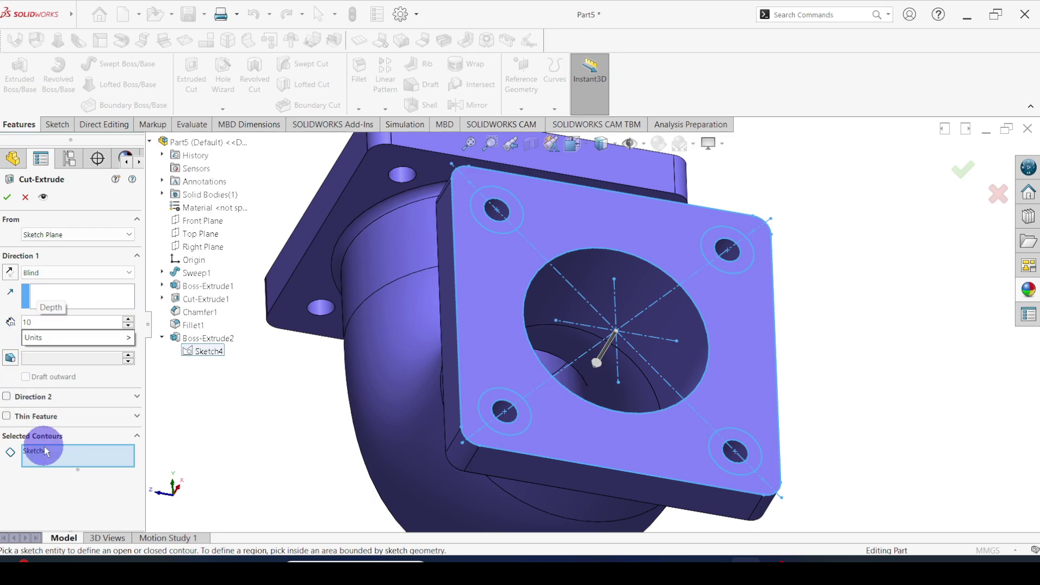
Choose the ring contours around all four bolt holes and complete the counterbore cut in the second flange.
left_click(518, 217)
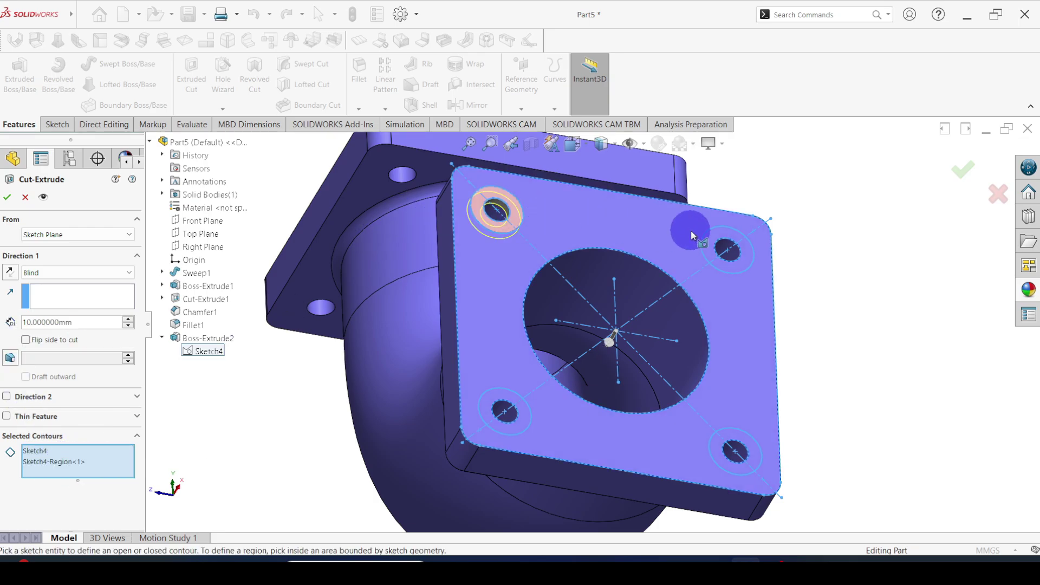
left_click(715, 257)
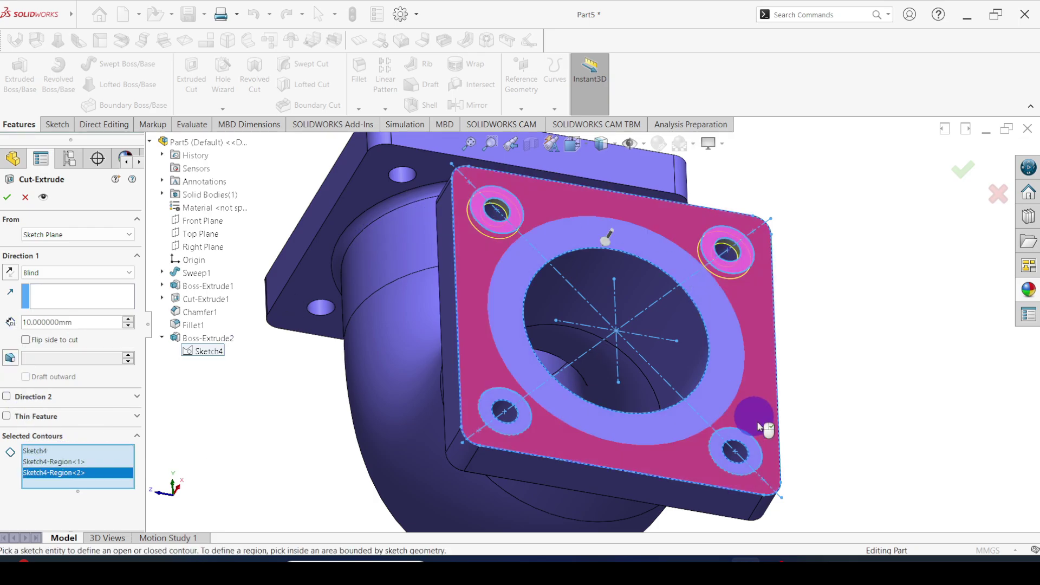
left_click(752, 457)
left_click(519, 432)
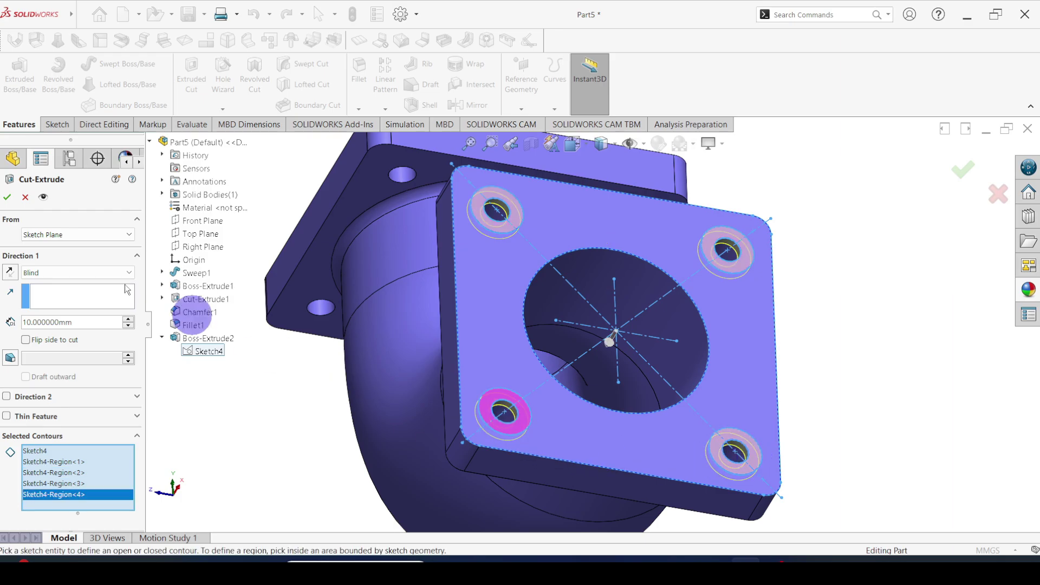
left_click(8, 197)
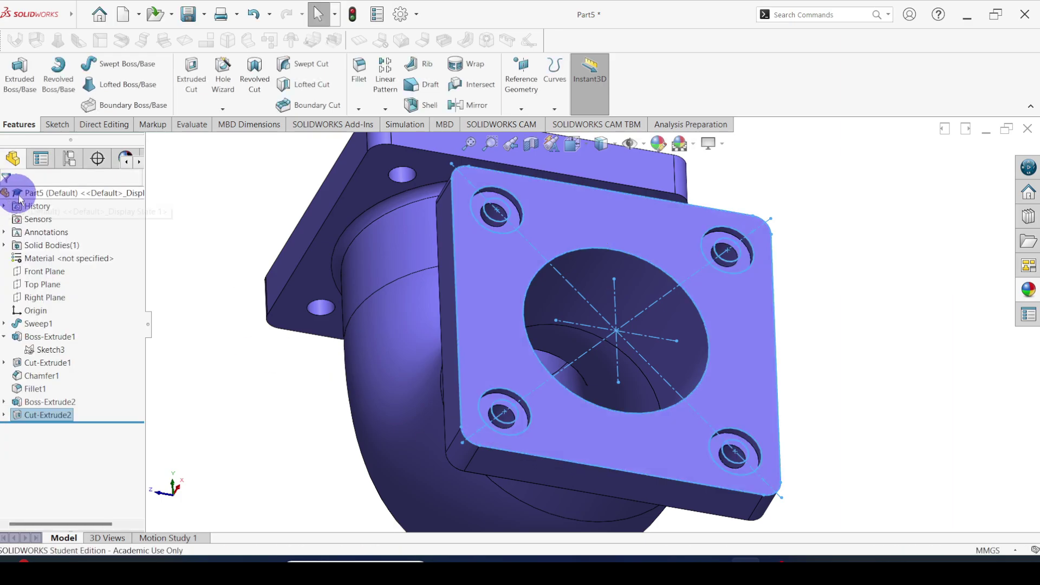
left_click(968, 340)
left_click(895, 344)
Chamfer the edge of the central bore on the second flange's outer face at 10 mm and 45 degrees.
scroll(647, 350, "up", 2)
scroll(547, 259, "down", 4)
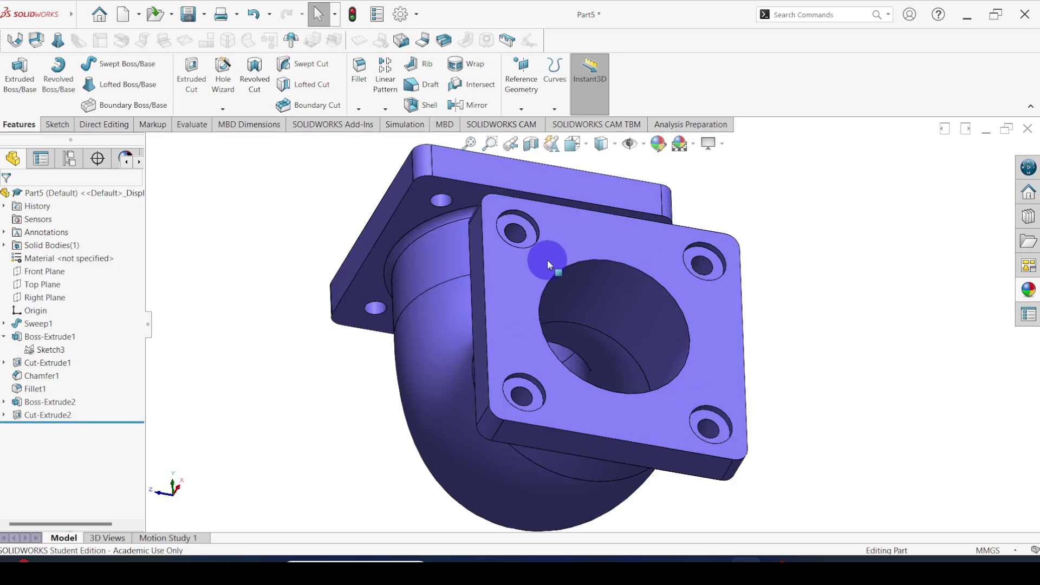
left_click(564, 293)
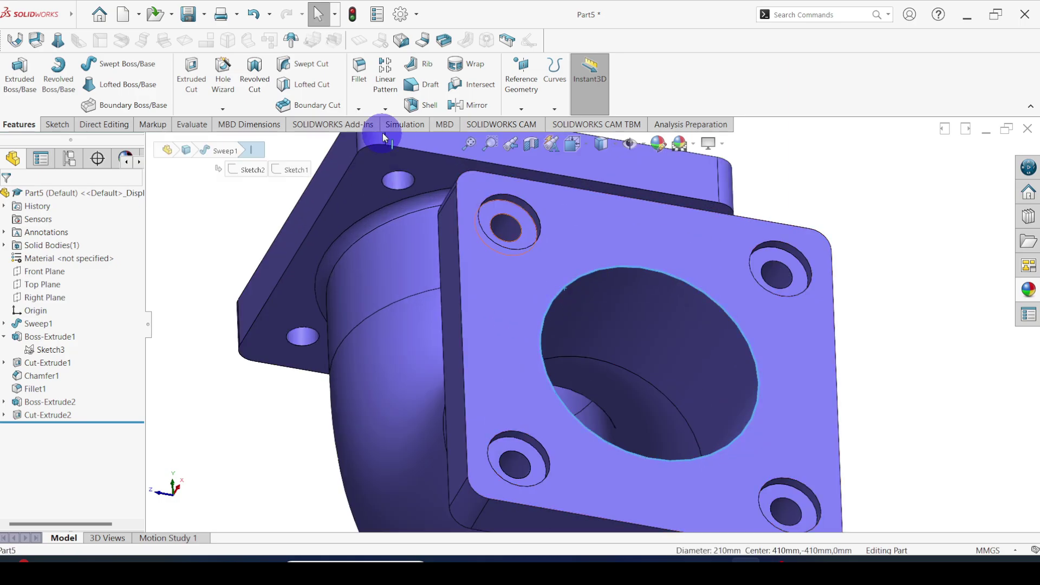
left_click(359, 108)
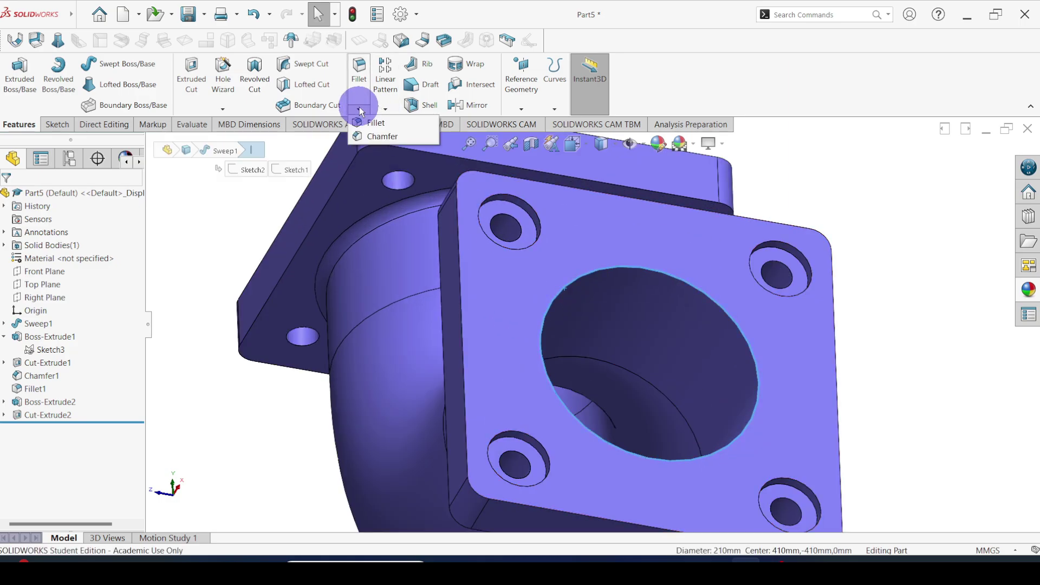
left_click(371, 138)
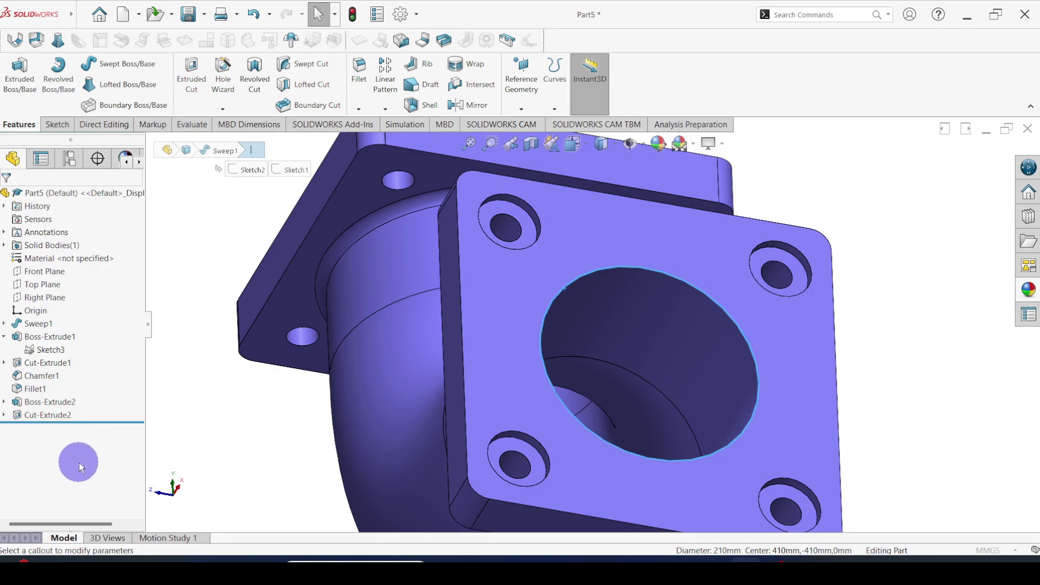
left_click(53, 444)
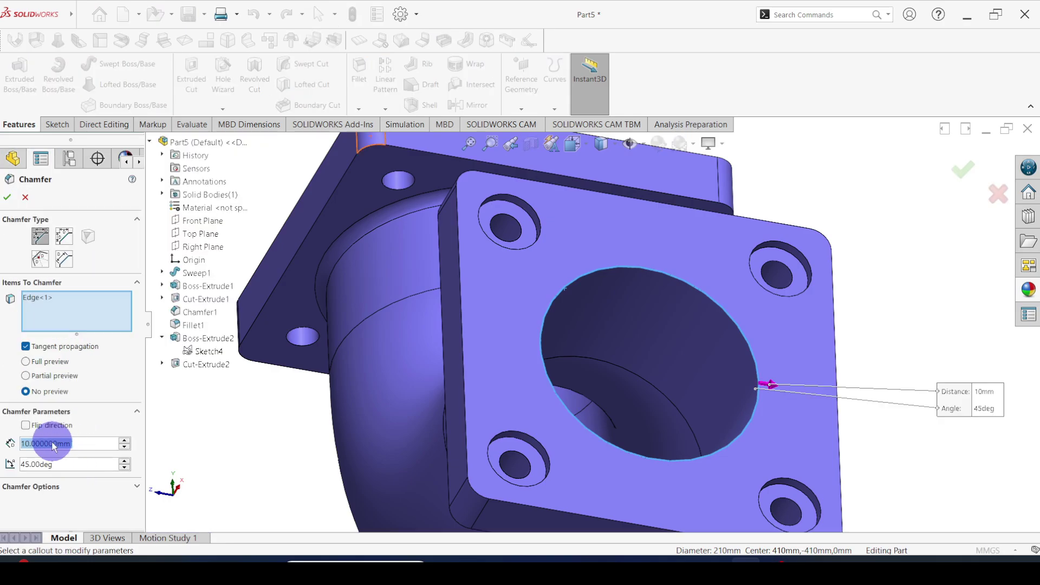
left_click(8, 199)
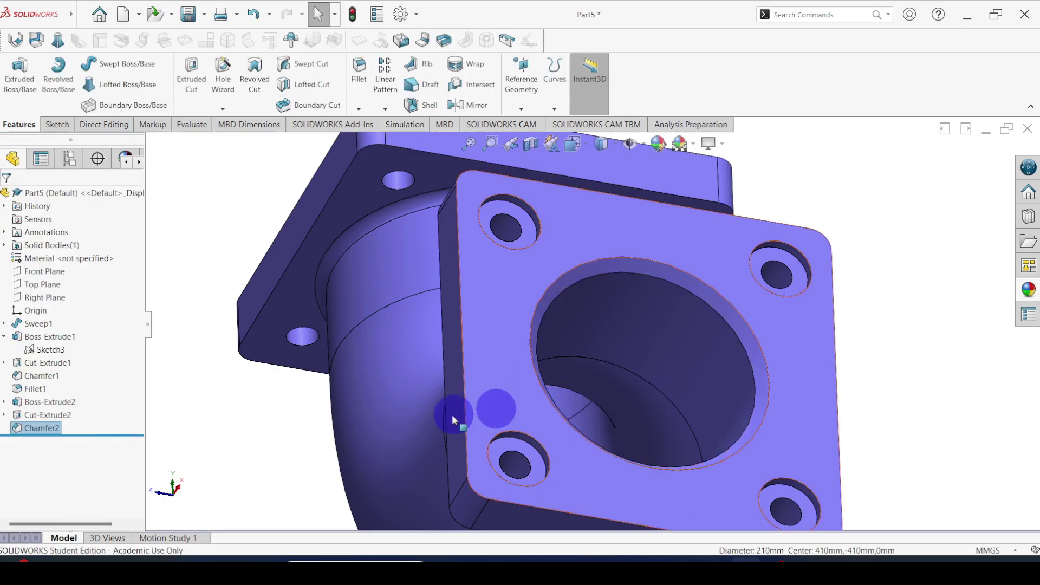
Fillet the edge where the pipe meets the back of the second flange with a 10 mm radius.
scroll(452, 414, "up", 3)
middle_click_drag(433, 407, 567, 364)
scroll(536, 356, "down", 5)
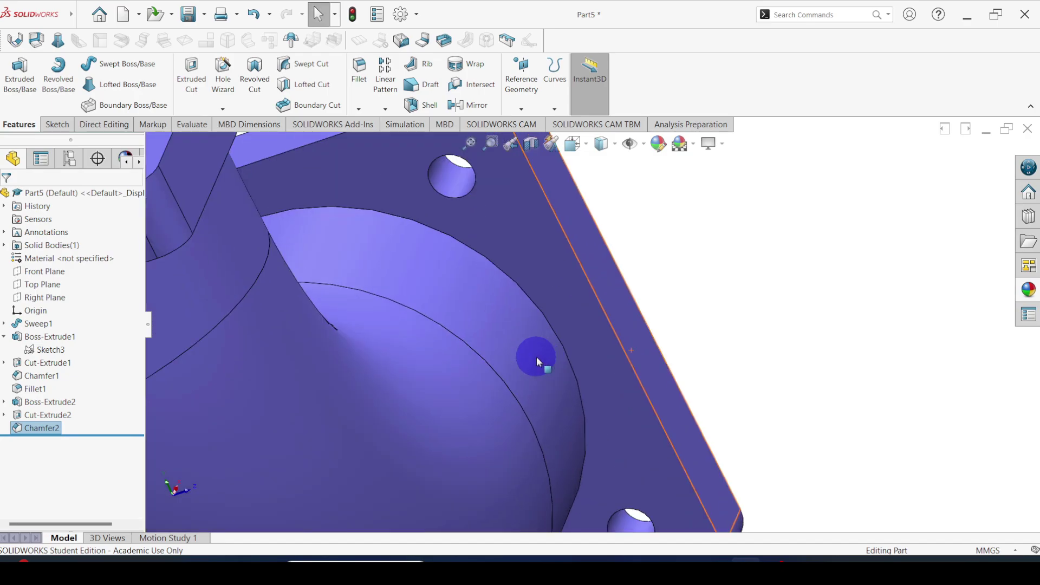
left_click(555, 333)
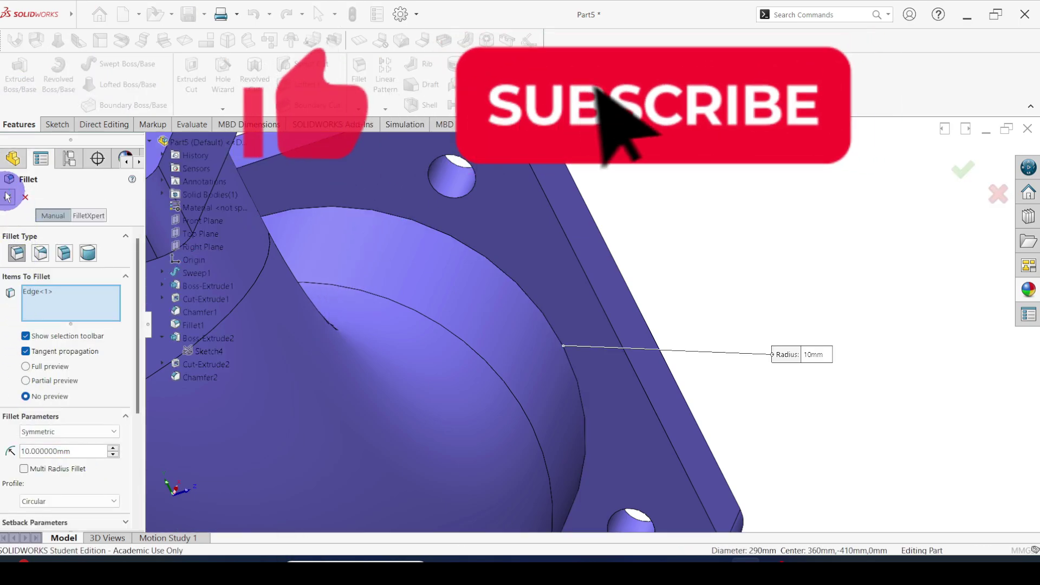
left_click(11, 208)
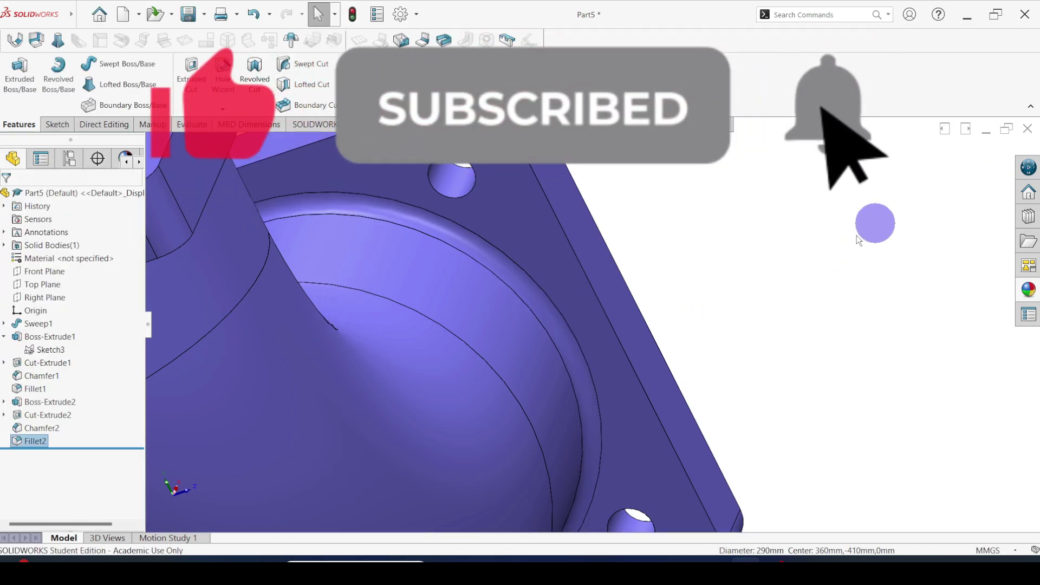
Undo the last fillet at the back of the second flange.
scroll(605, 358, "up", 5)
middle_click_drag(561, 350, 585, 332)
scroll(587, 313, "down", 2)
key("ctrl+z")
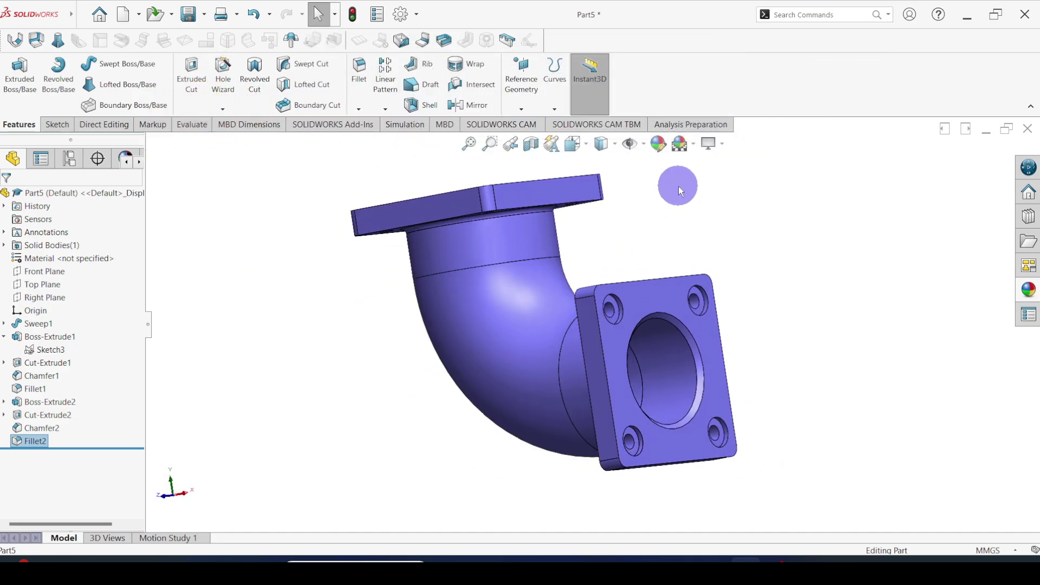
scroll(456, 351, "up", 3)
scroll(456, 350, "down", 3)
key("ctrl+Left")
key("ctrl+Down")
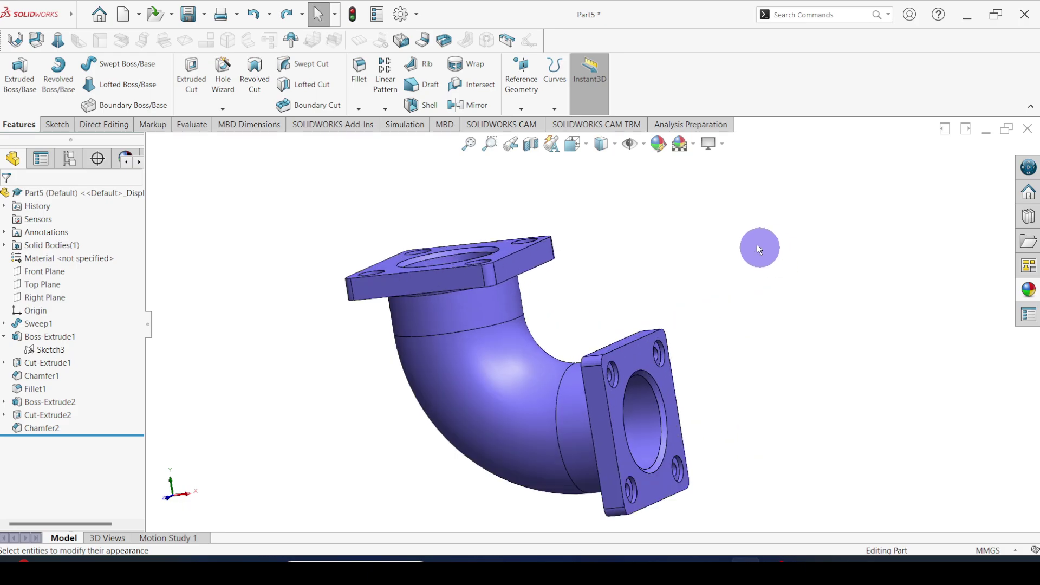
Turn on RealView Graphics and apply the chromium plate appearance from Metal, Chrome to the whole part, coloured white.
left_click(721, 144)
left_click(728, 158)
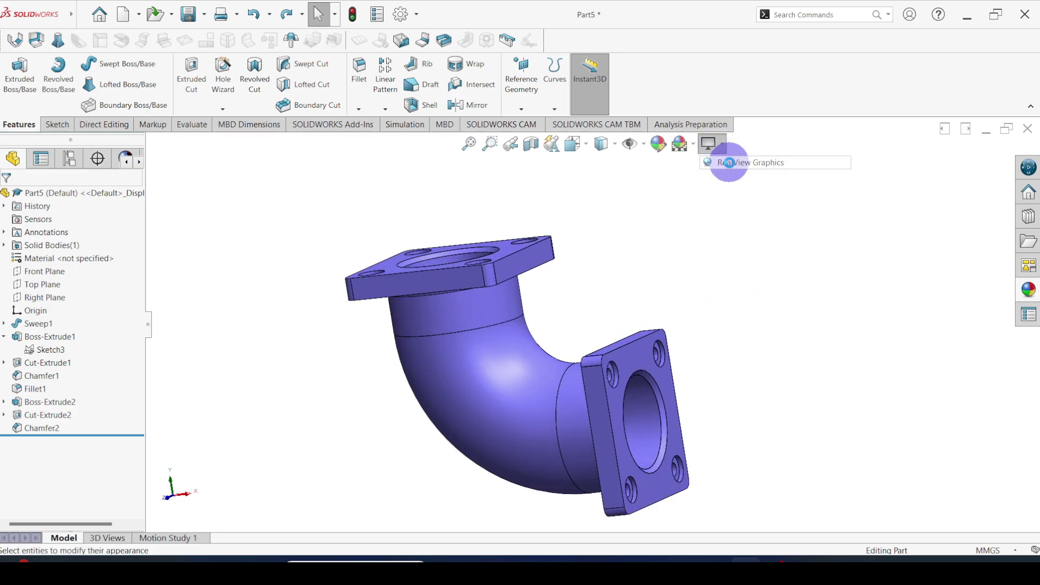
left_click(657, 147)
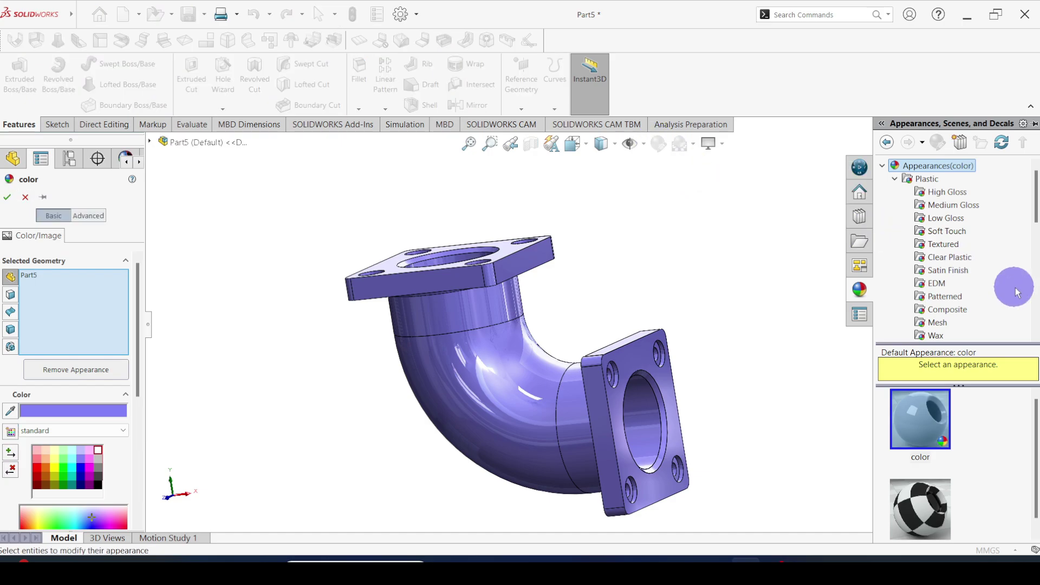
scroll(985, 291, "down", 3)
left_click(945, 260)
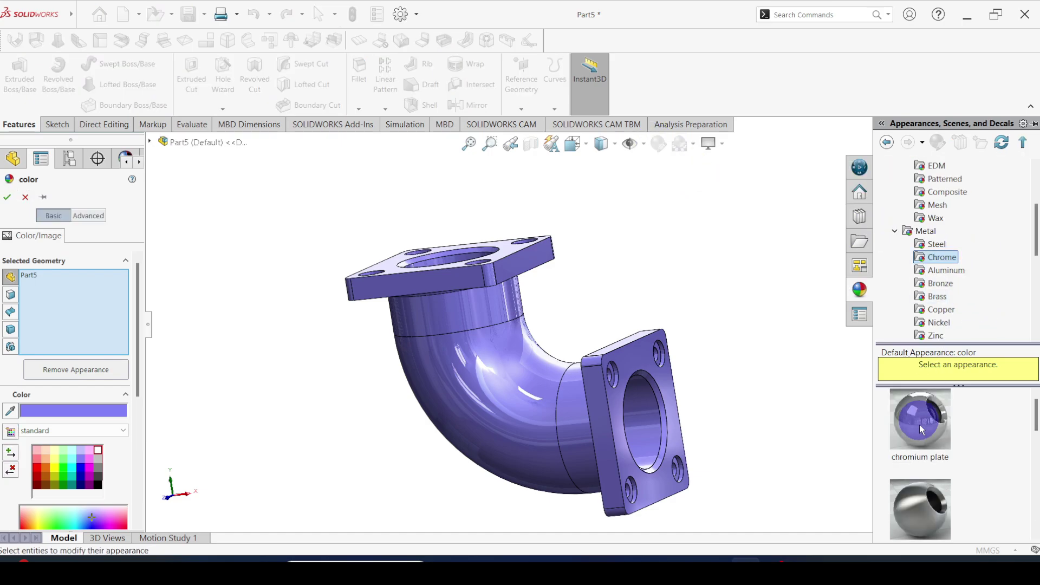
left_click(919, 419)
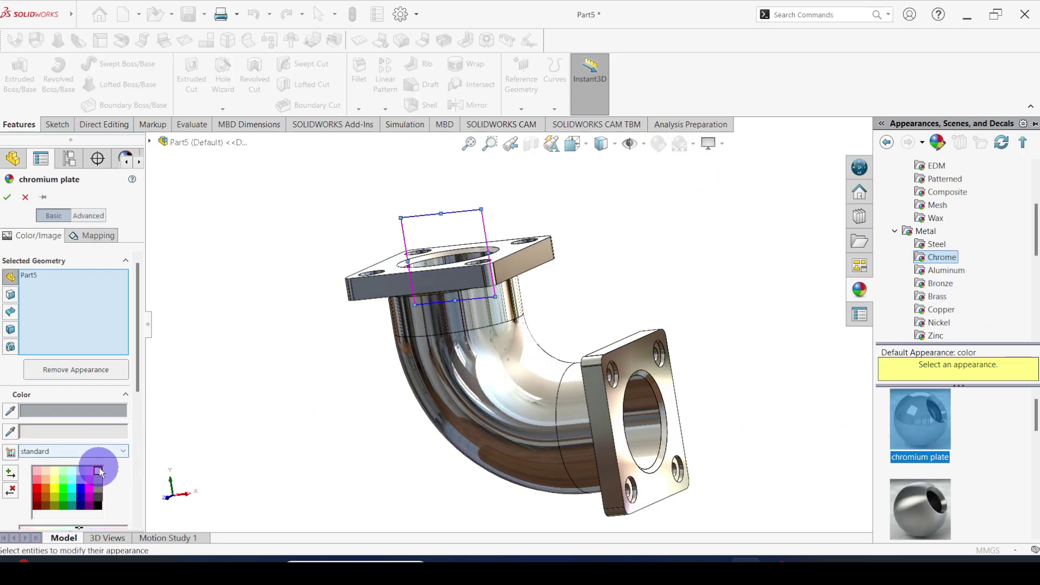
left_click(98, 471)
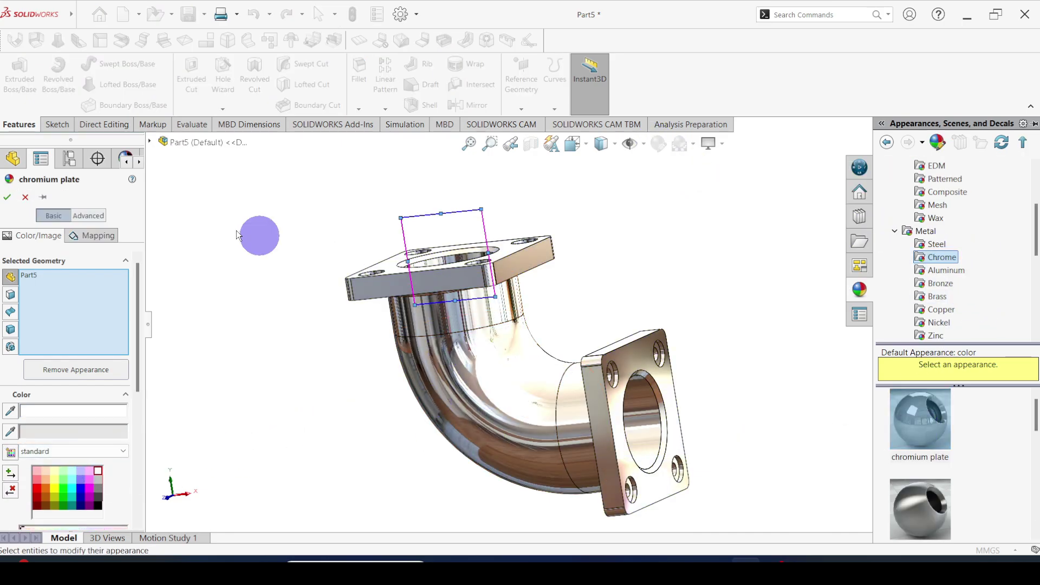
left_click(7, 198)
middle_click_drag(271, 343, 601, 340)
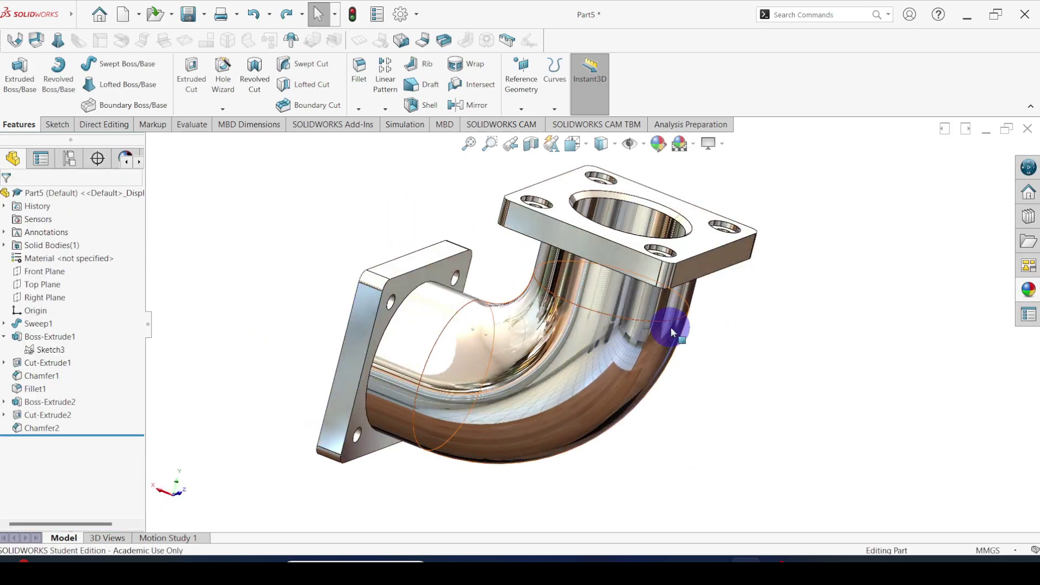
middle_click_drag(670, 327, 520, 388)
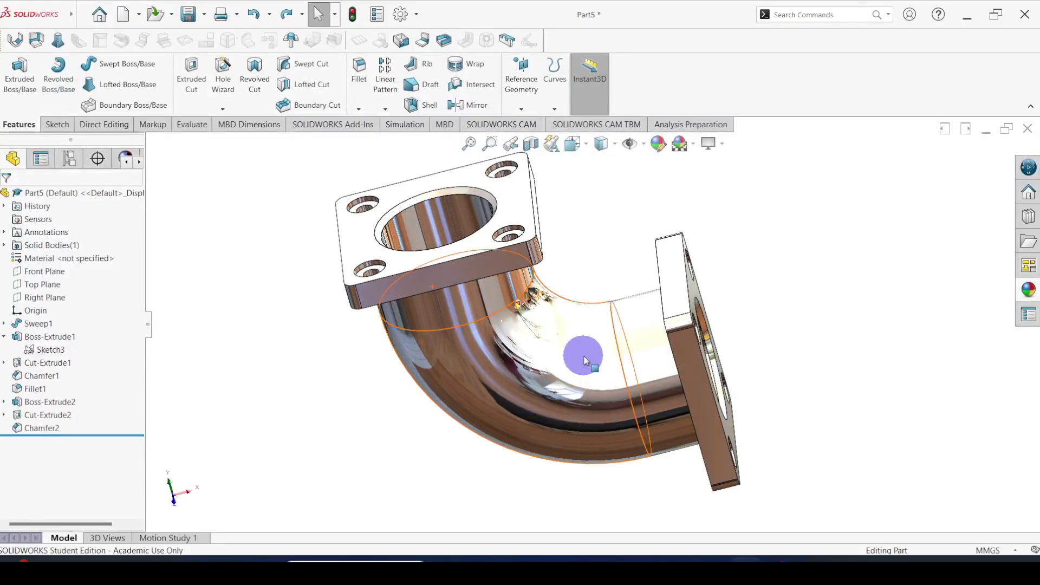
middle_click_drag(784, 328, 718, 412)
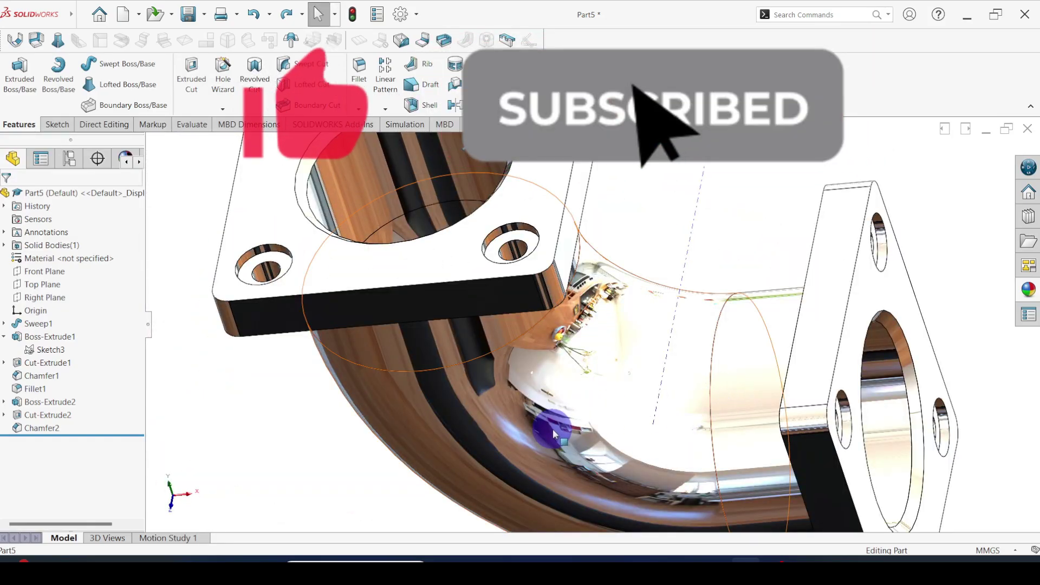